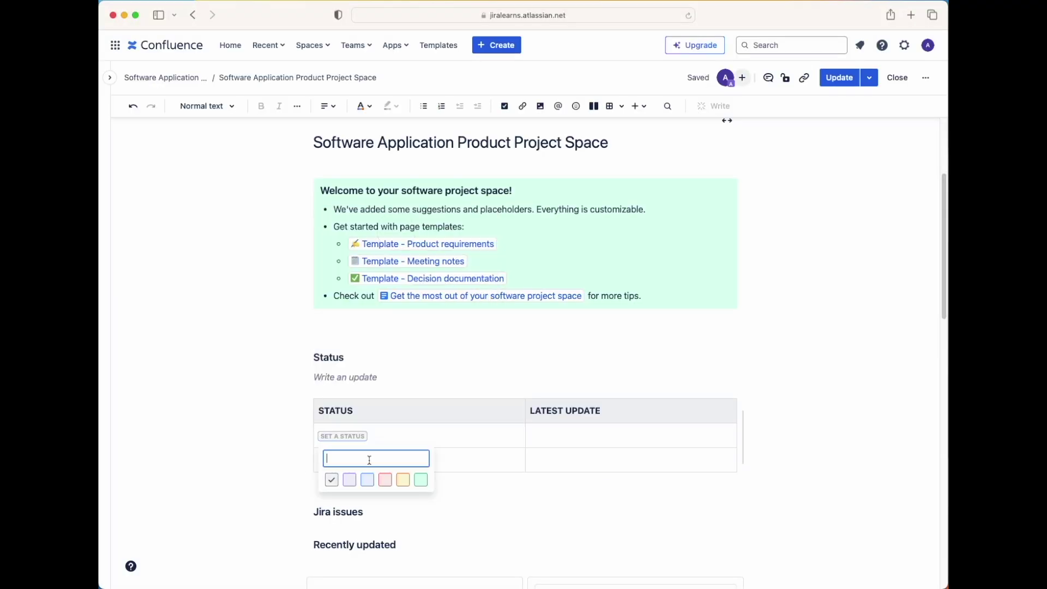
Narrow the Status column of the table on the space overview page
drag(525, 439, 501, 439)
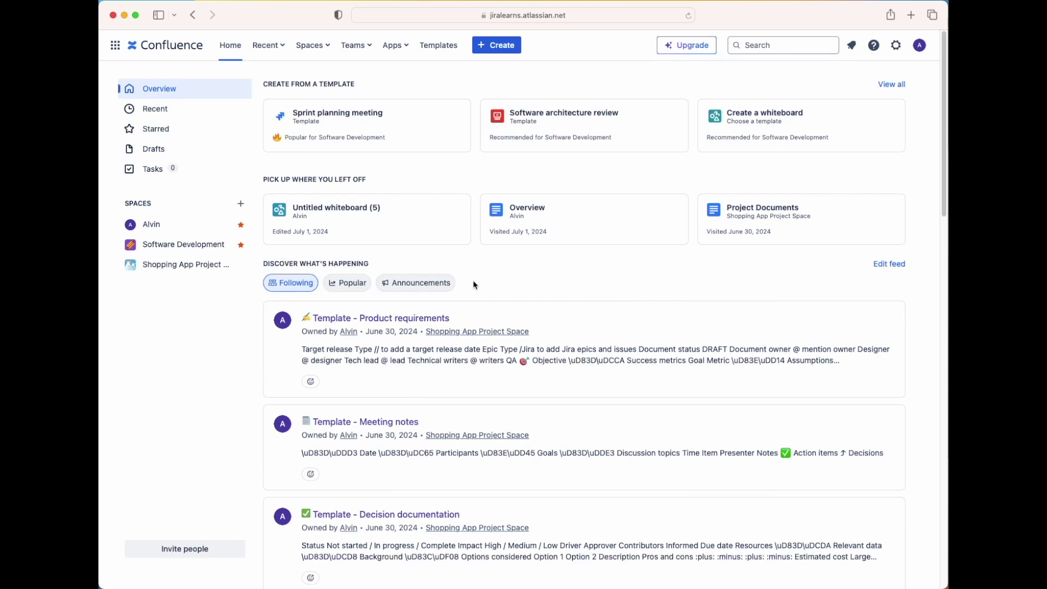
Choose Create a space from the Spaces menu
click(321, 49)
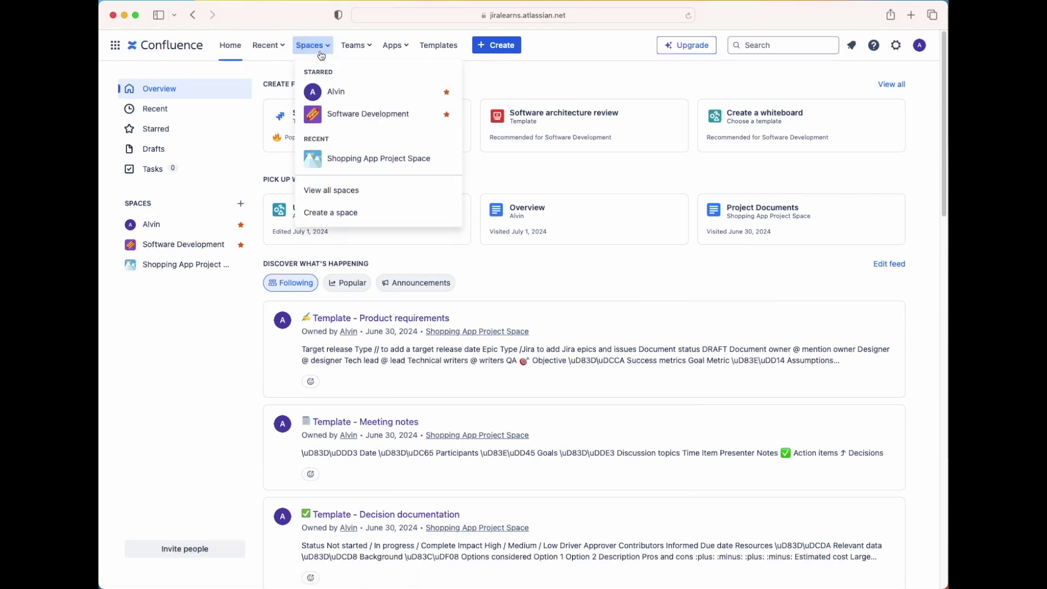
click(348, 216)
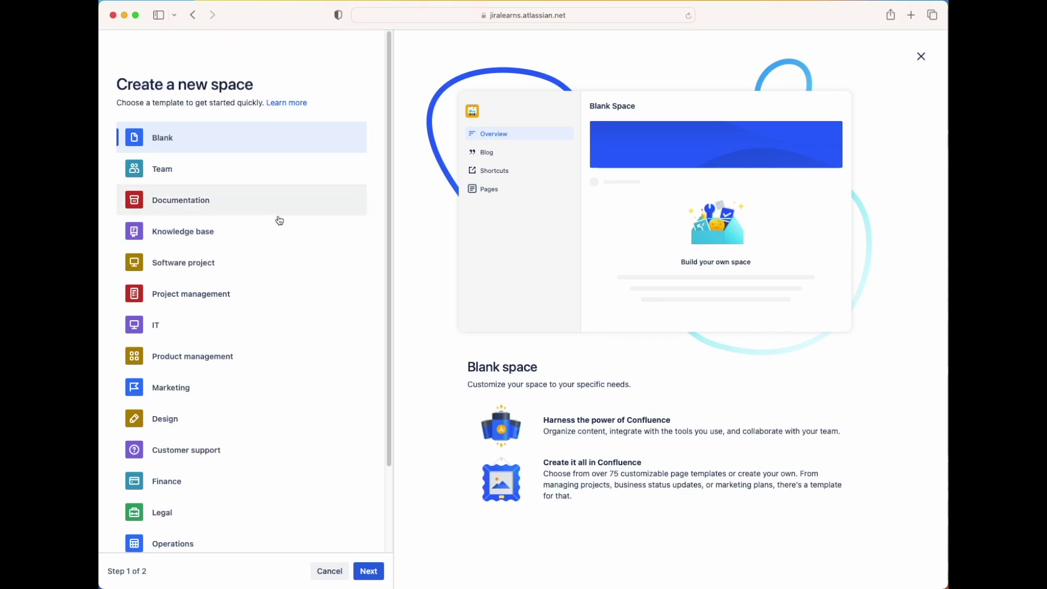
Preview the Team, Documentation, Software project and Project management space templates in turn
scroll(265, 430, down, 2)
scroll(265, 431, up, 2)
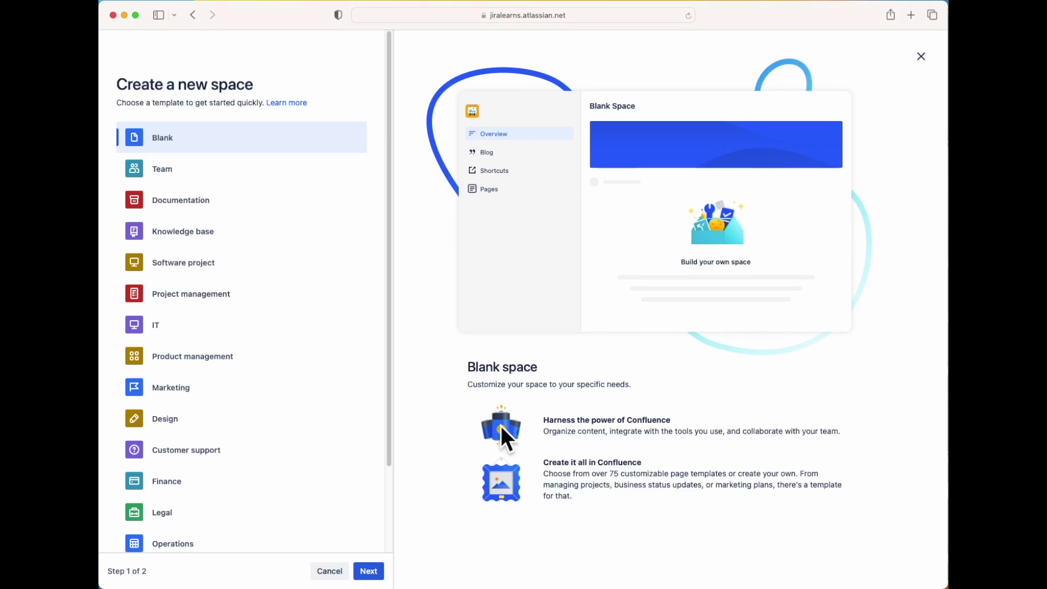
click(244, 169)
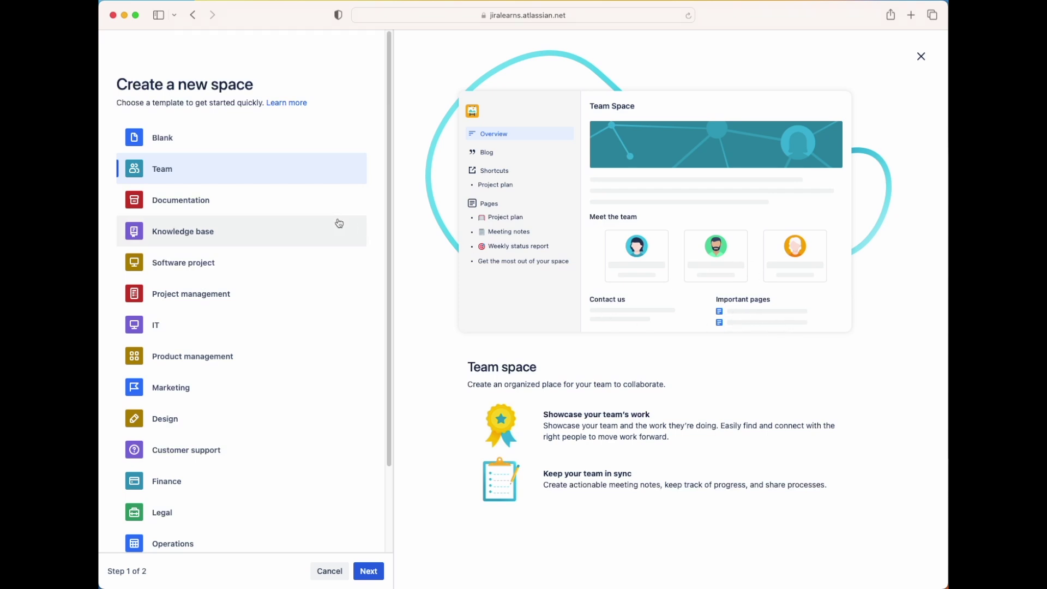
click(227, 212)
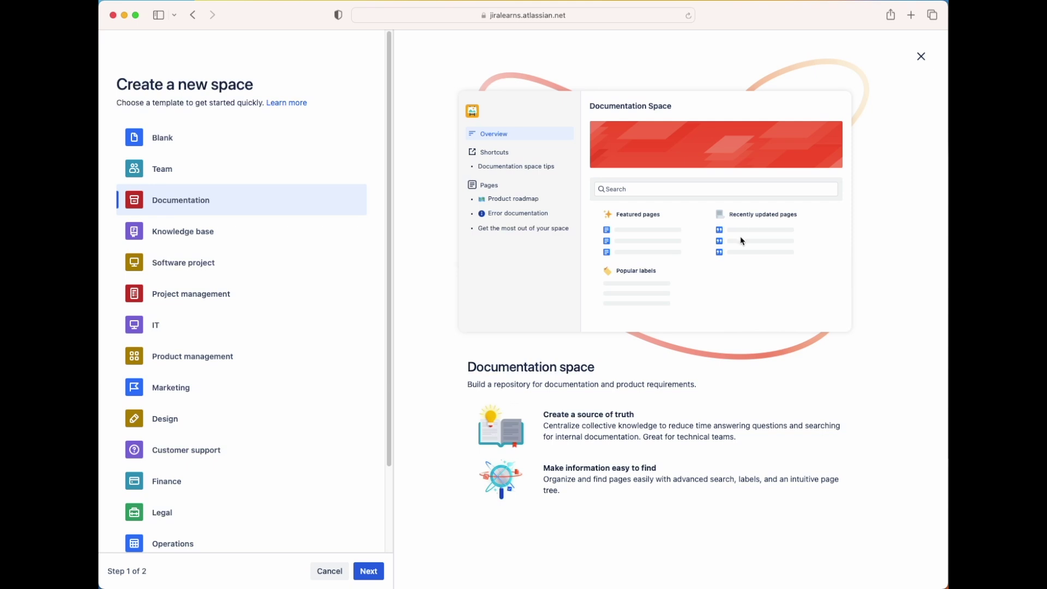
click(232, 262)
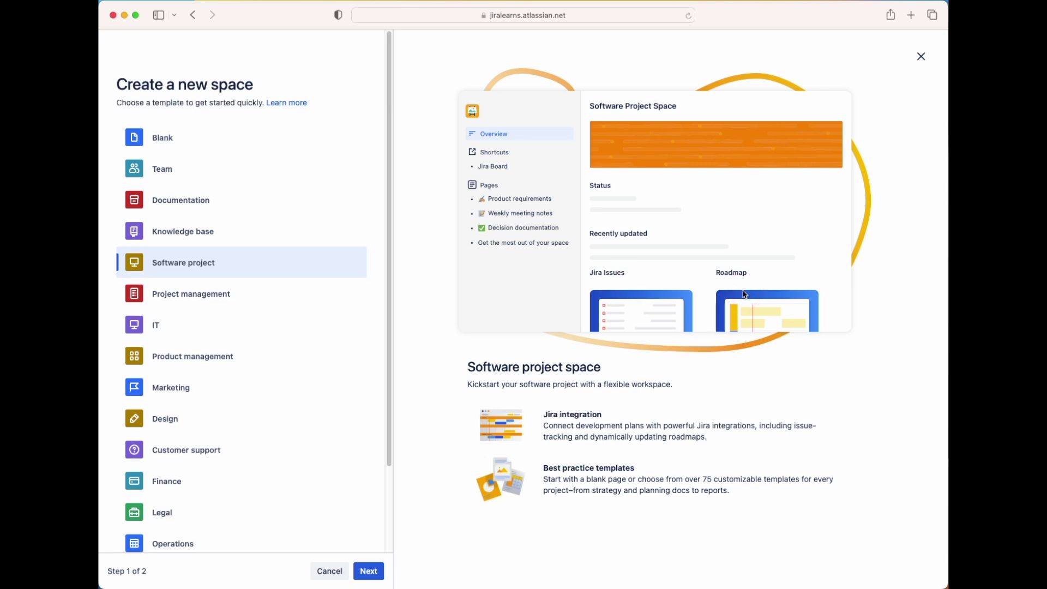
click(244, 297)
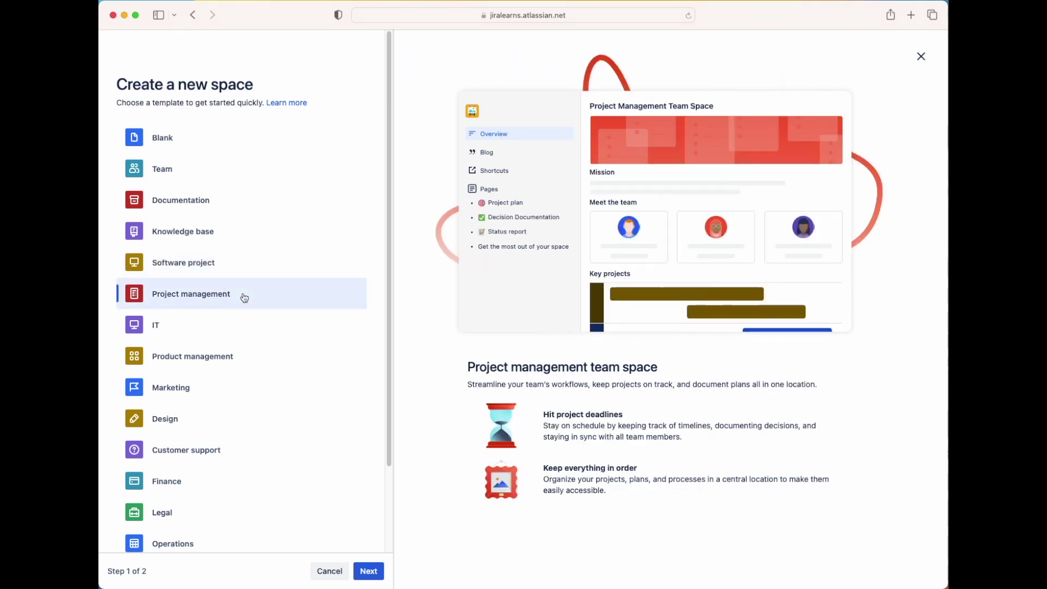
Preview the IT, Product management, Knowledge base and Software project templates
click(218, 324)
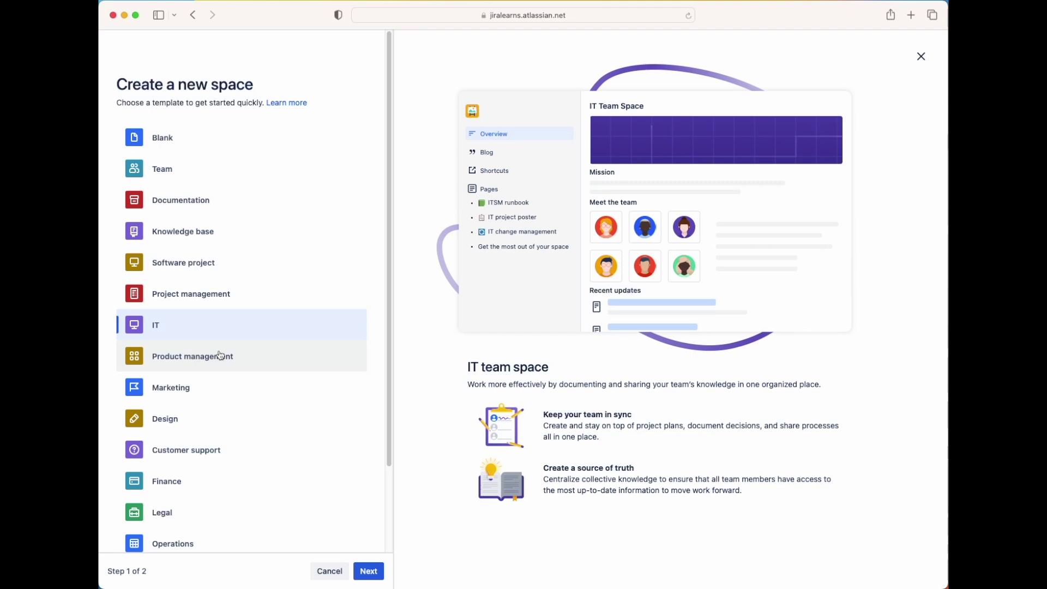
click(221, 353)
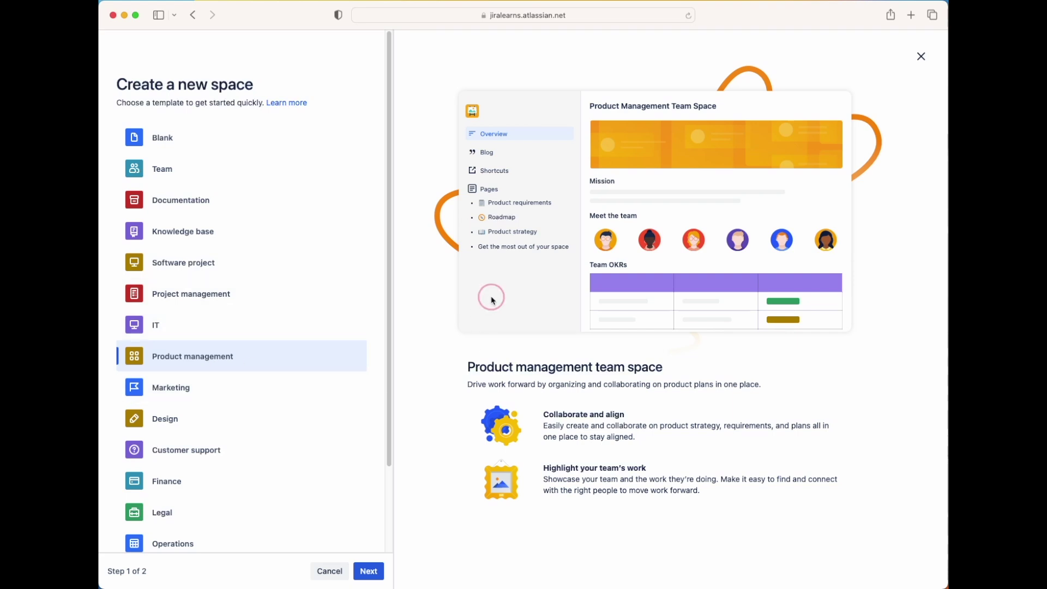
click(192, 241)
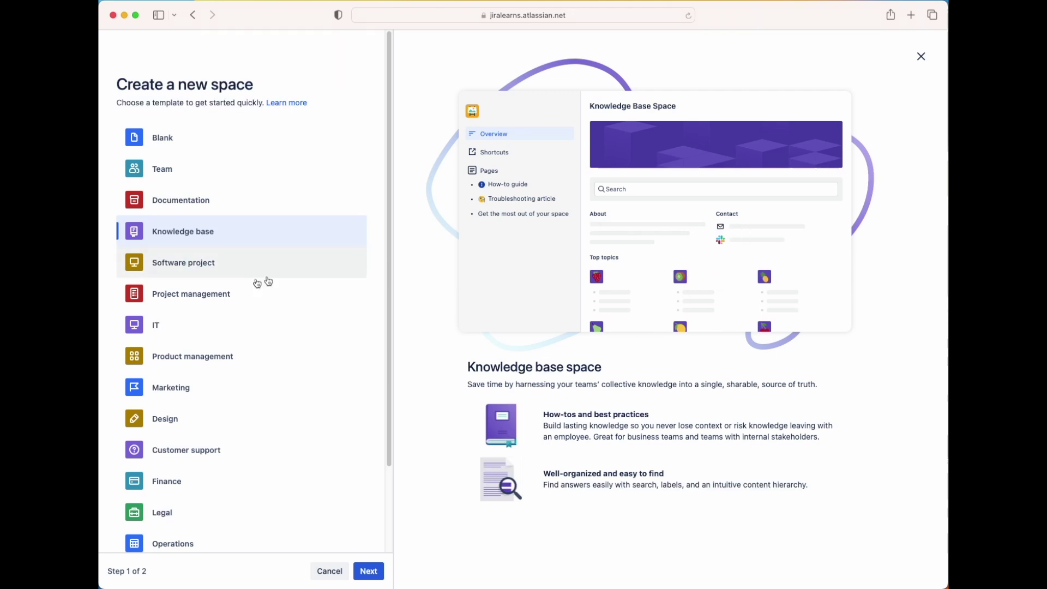
click(208, 268)
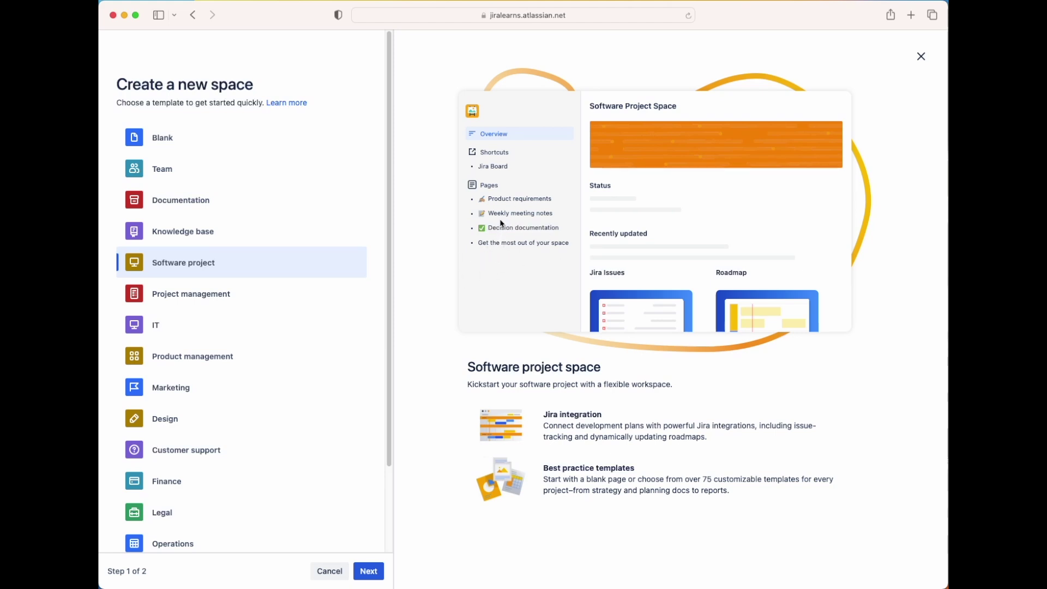
After rechecking Design and others, select the Software project template and continue to space details
click(264, 229)
click(243, 296)
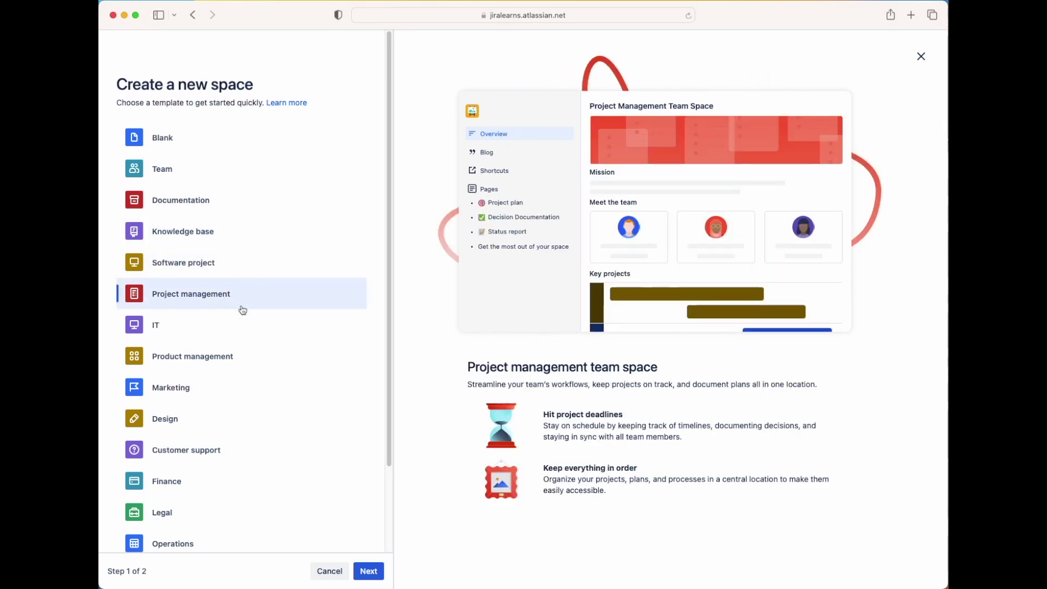
click(236, 350)
click(216, 425)
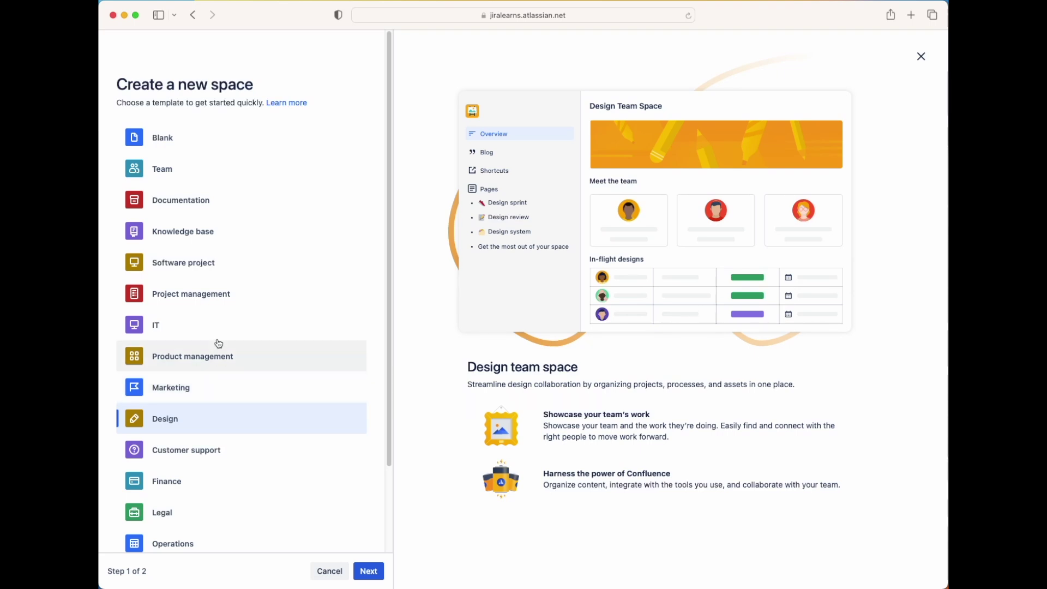
click(212, 274)
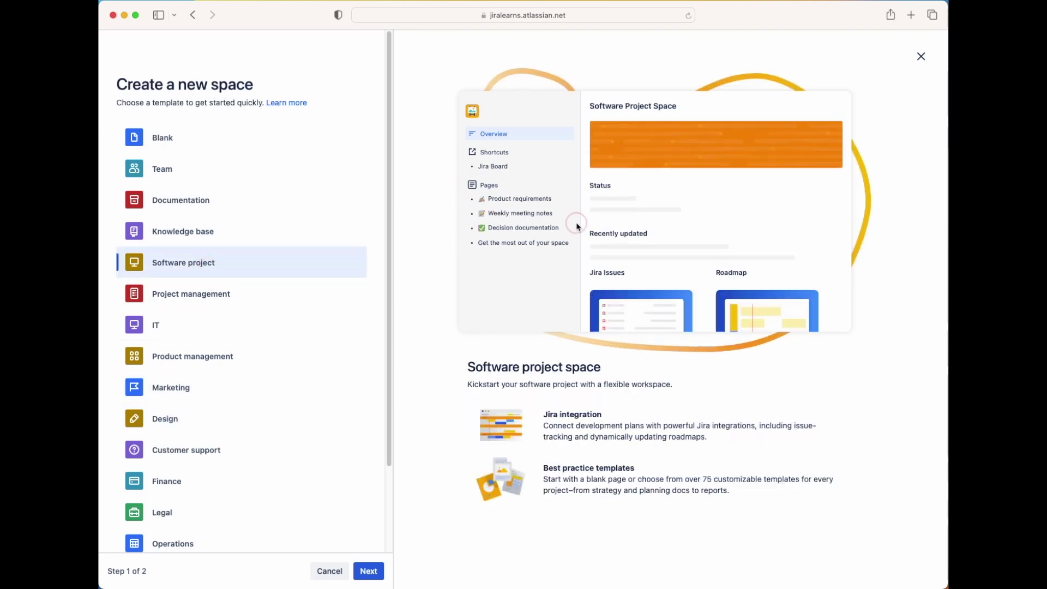
click(369, 571)
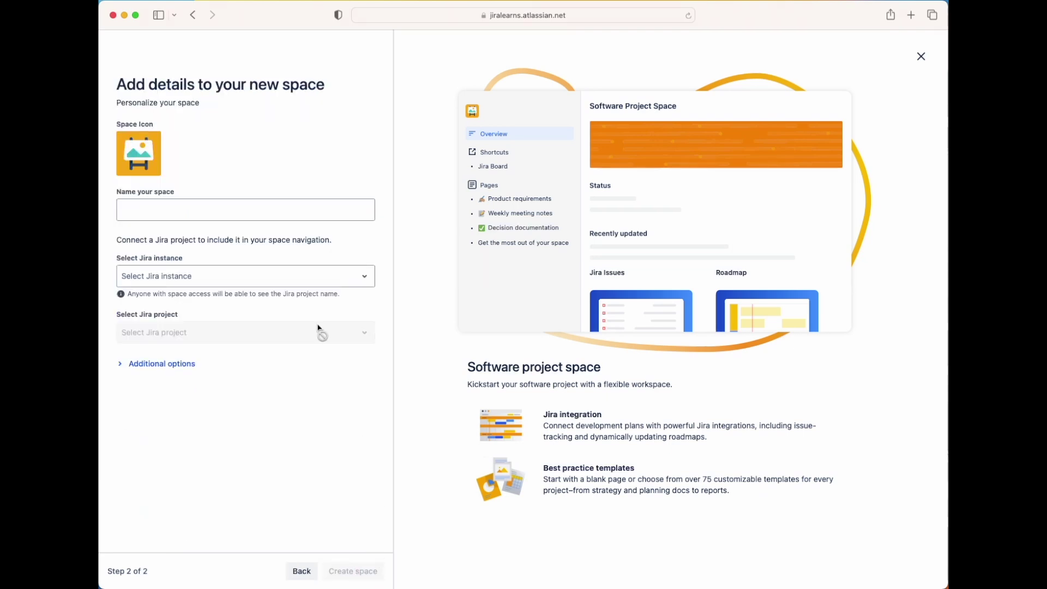
Enter 'Software Application Product Project Space' as the name and pick System Jira's E-commerce Shopping App project
click(207, 213)
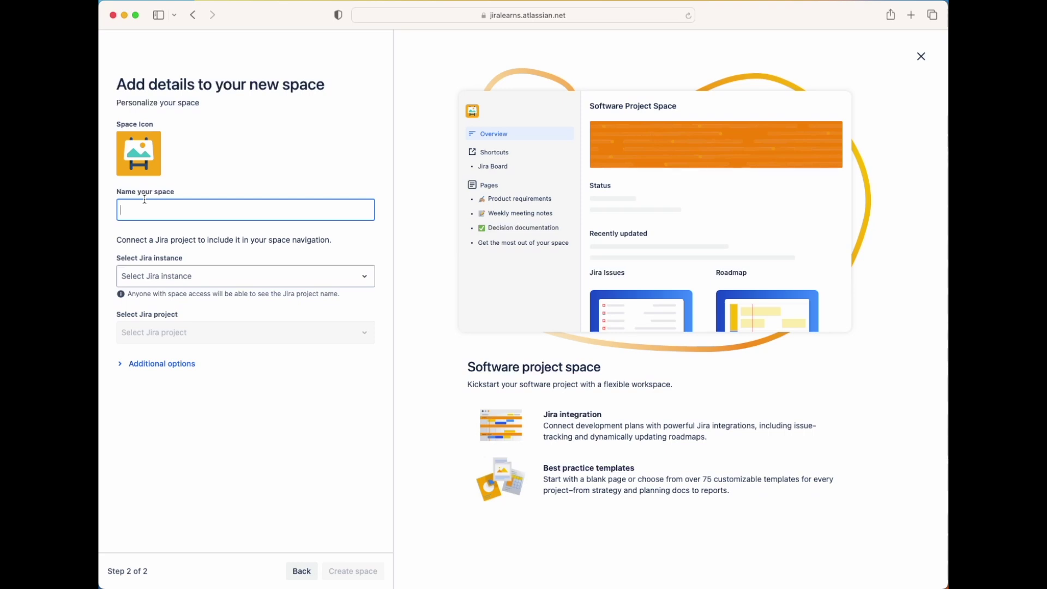
text(Software Application Product Project Space)
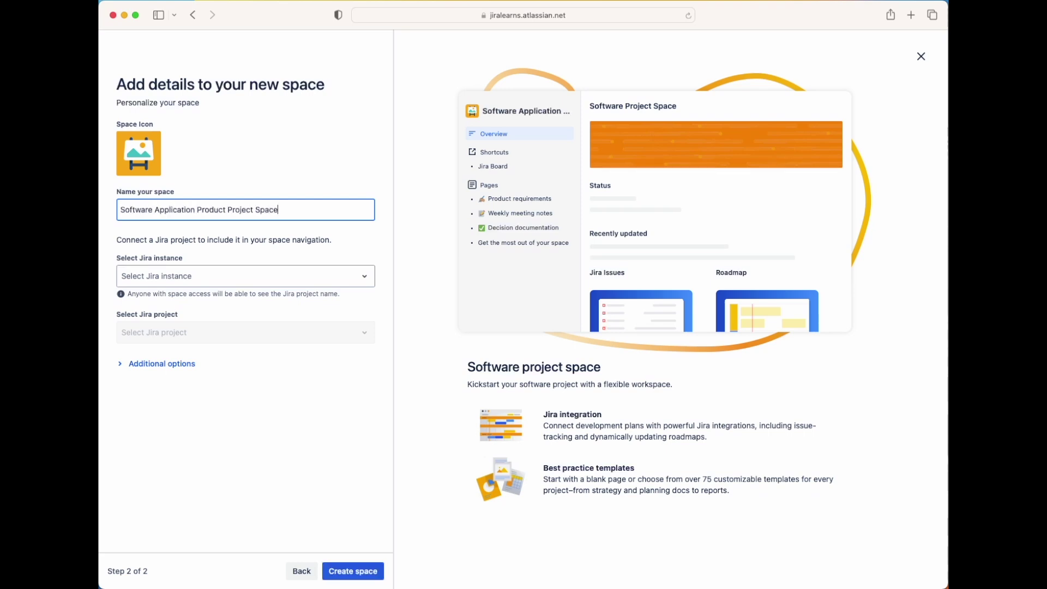
click(209, 277)
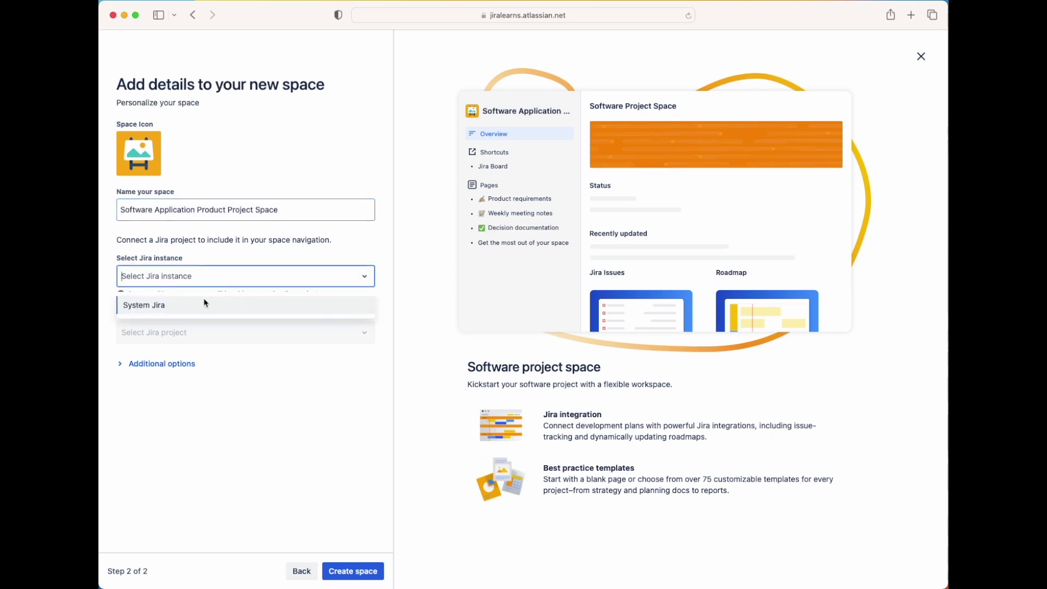
click(159, 303)
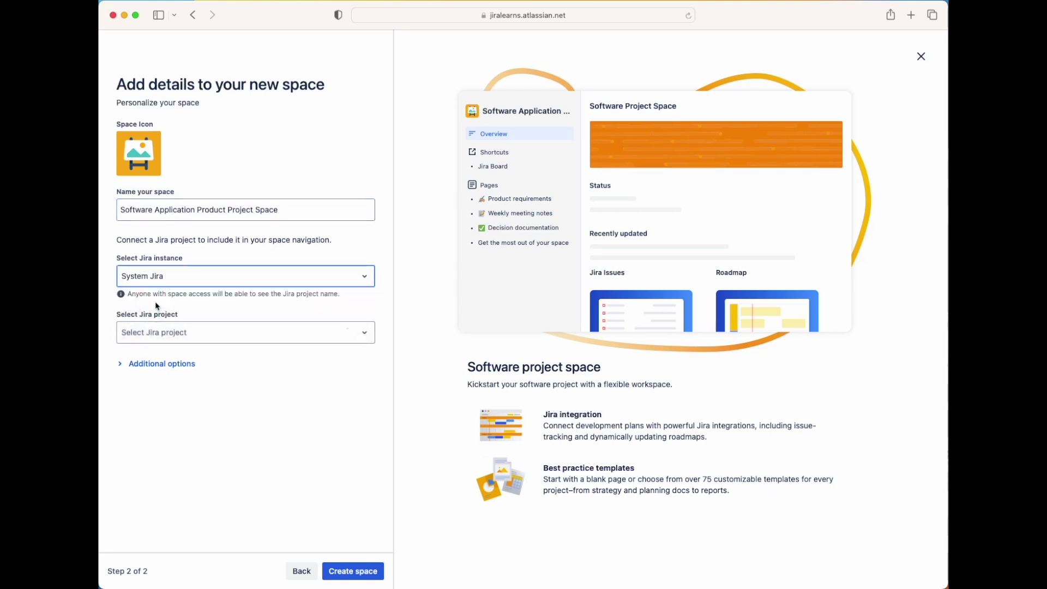
click(208, 342)
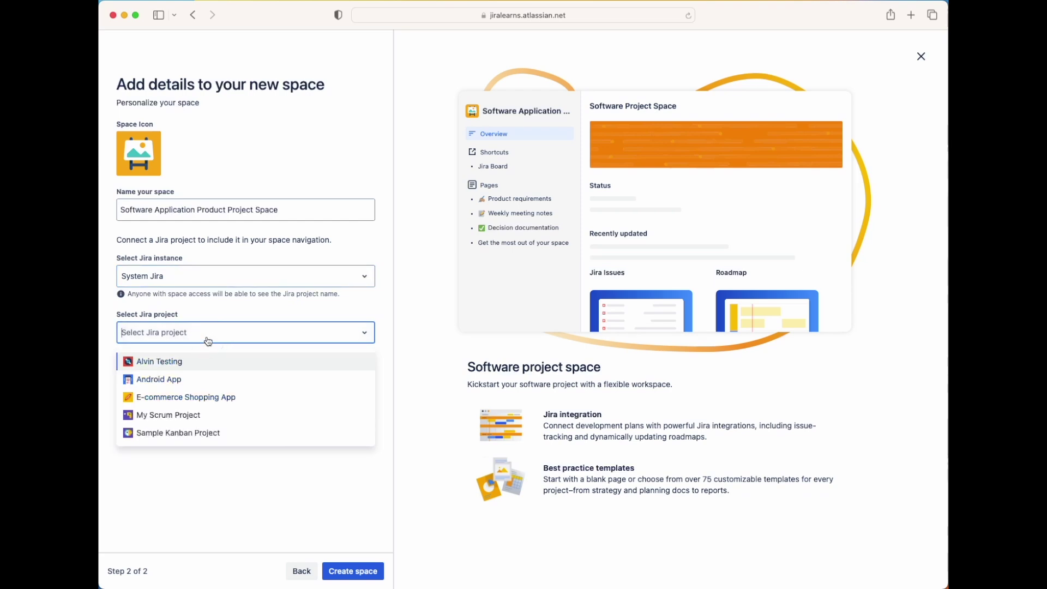
click(193, 397)
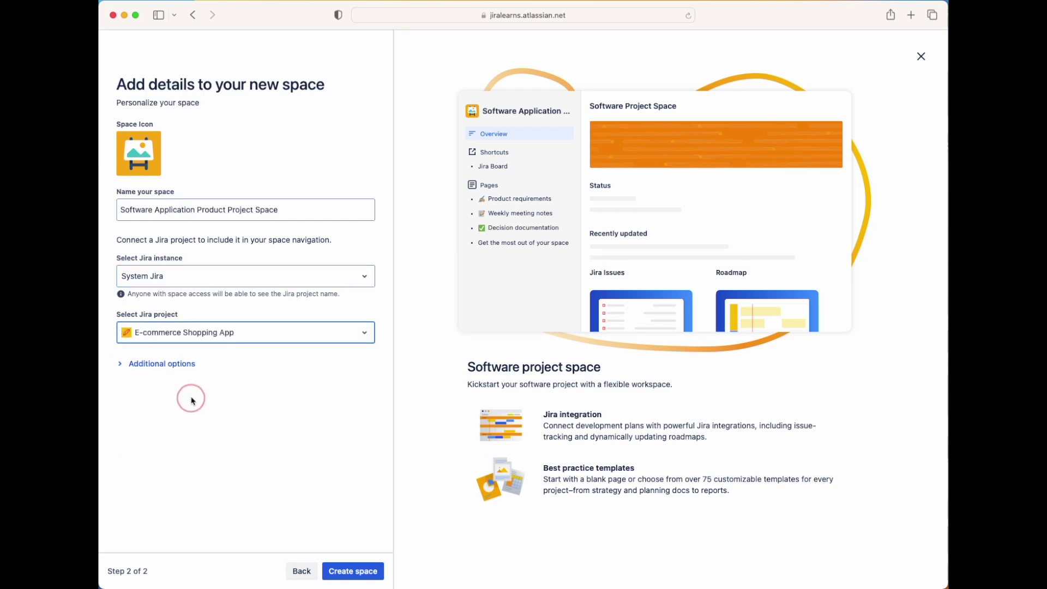
click(276, 452)
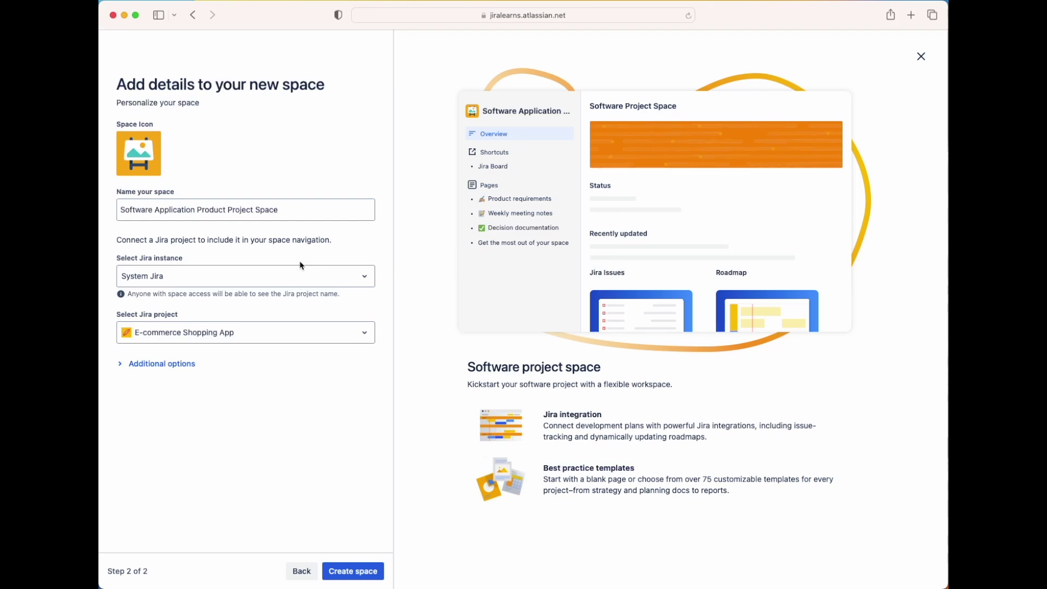
triple_click(533, 167)
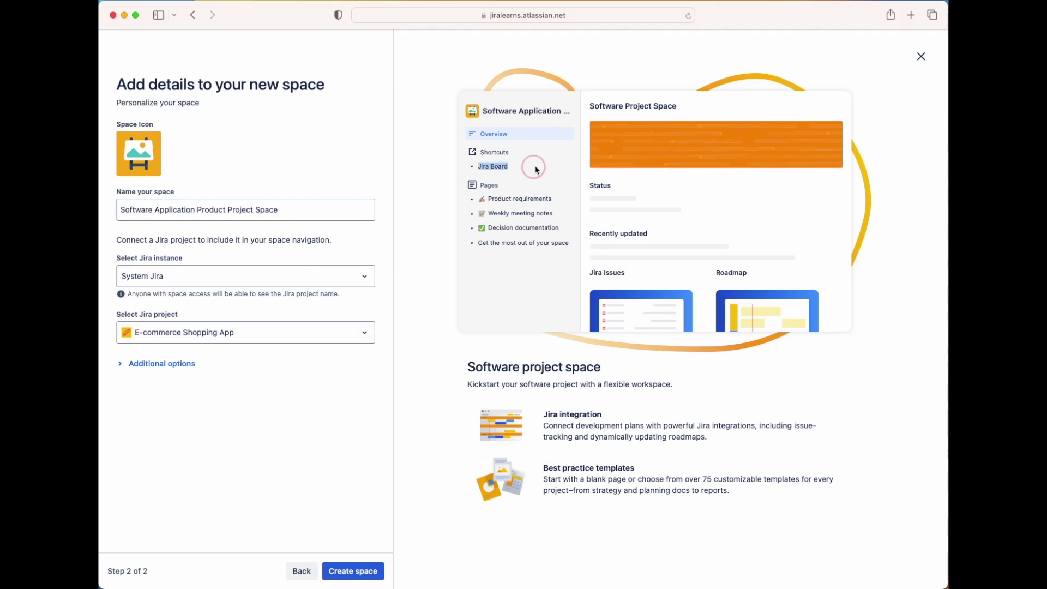
click(514, 158)
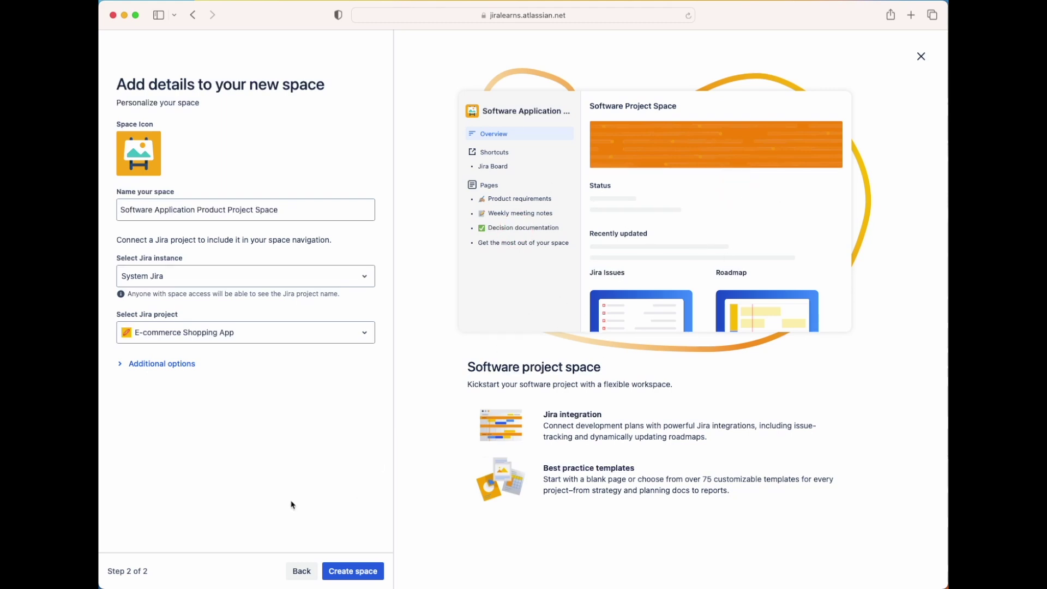
Create the space and view its Template - Product requirements page
click(351, 572)
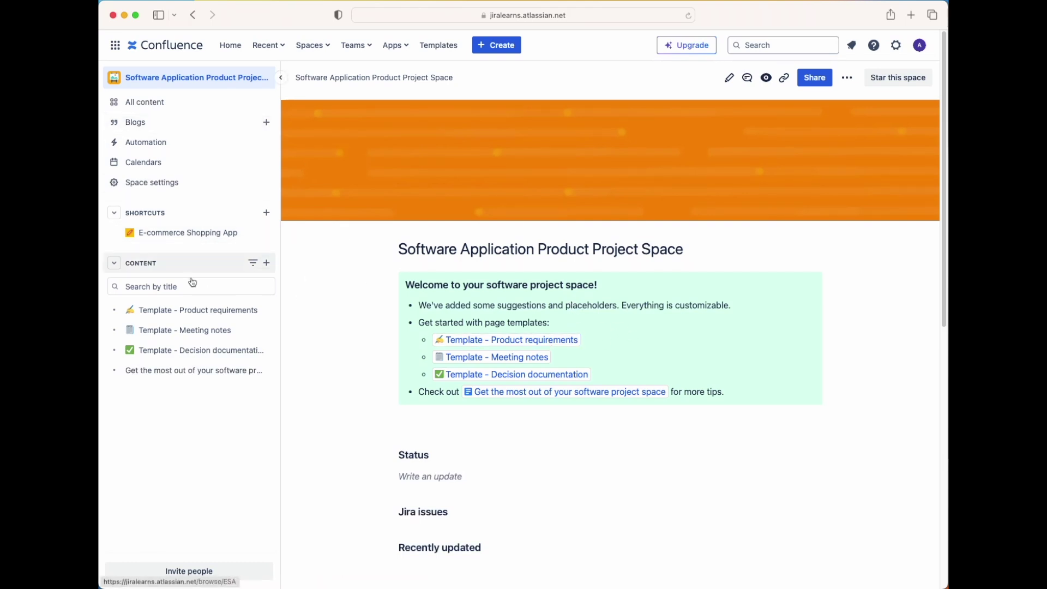
click(205, 316)
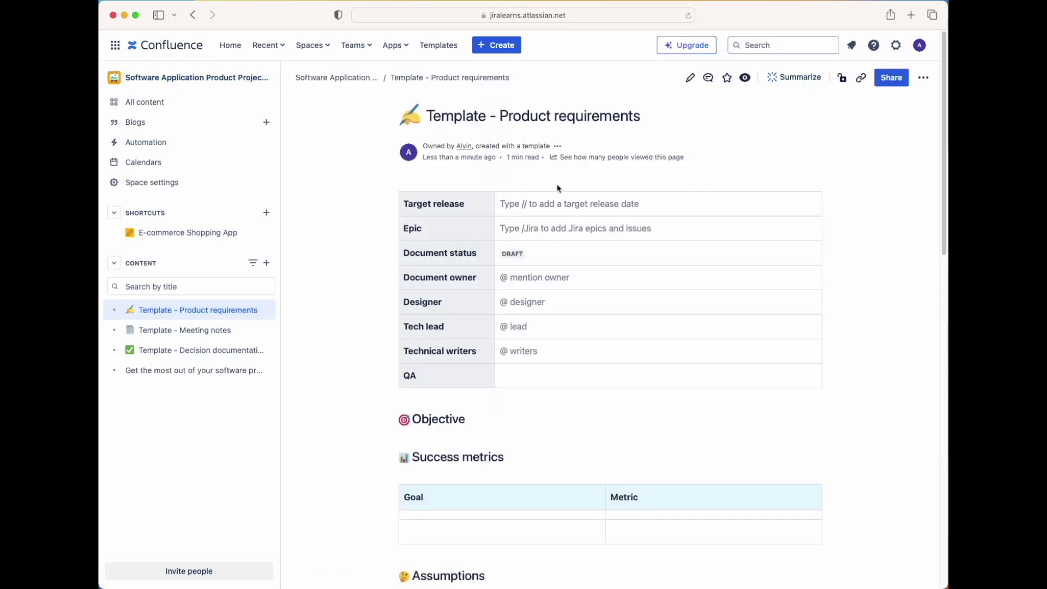
scroll(562, 303, down, 10)
scroll(561, 301, up, 10)
Look over Template - Meeting notes, then settle on the Template - Decision documentation page
click(151, 331)
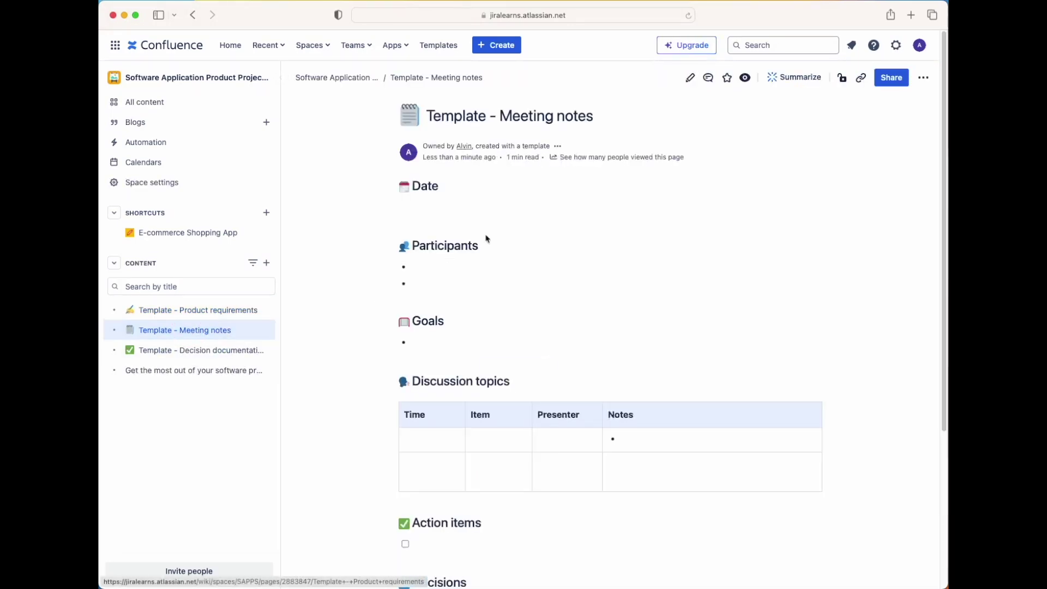
scroll(516, 386, down, 4)
scroll(516, 385, up, 4)
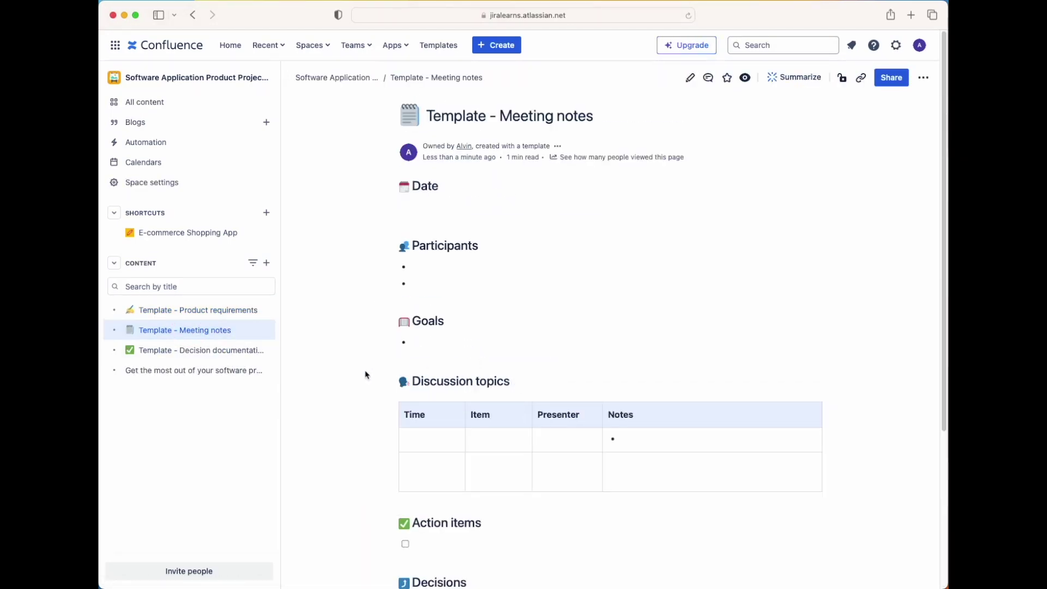
click(198, 356)
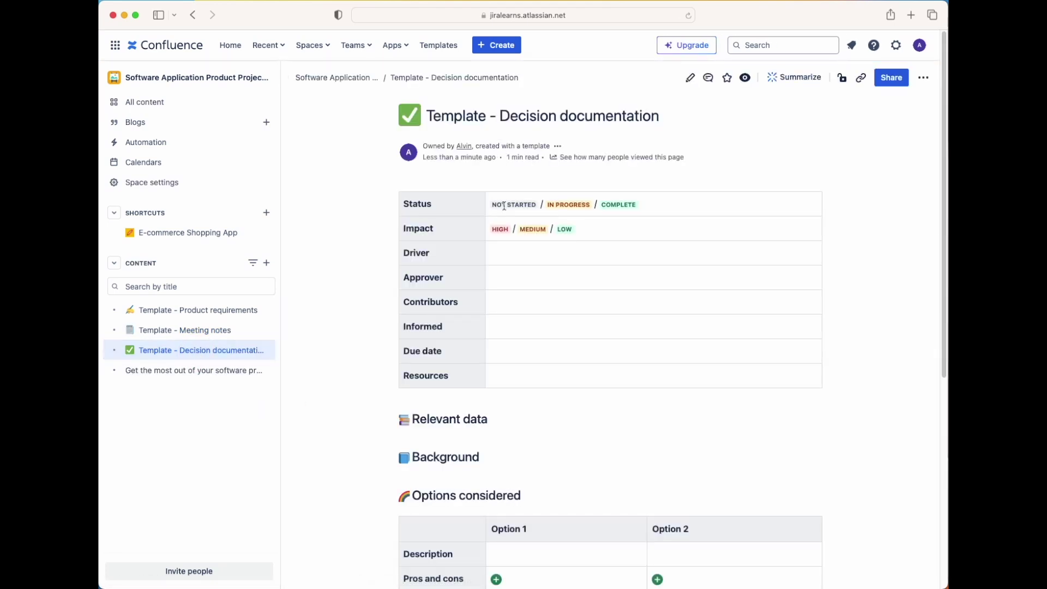
scroll(528, 393, down, 6)
scroll(527, 393, up, 4)
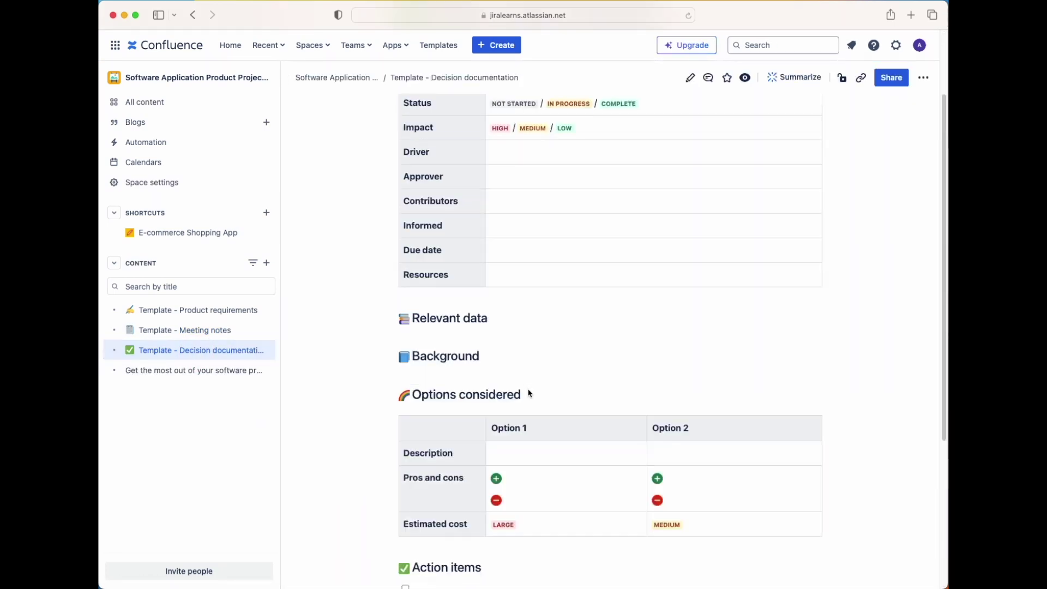
scroll(528, 393, down, 2)
scroll(491, 457, up, 4)
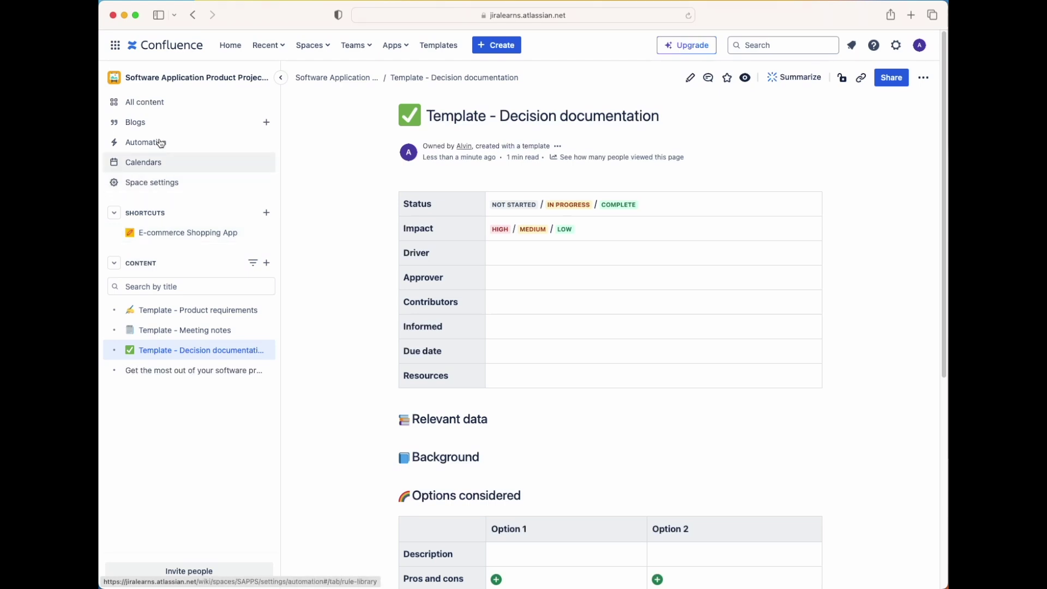
click(195, 236)
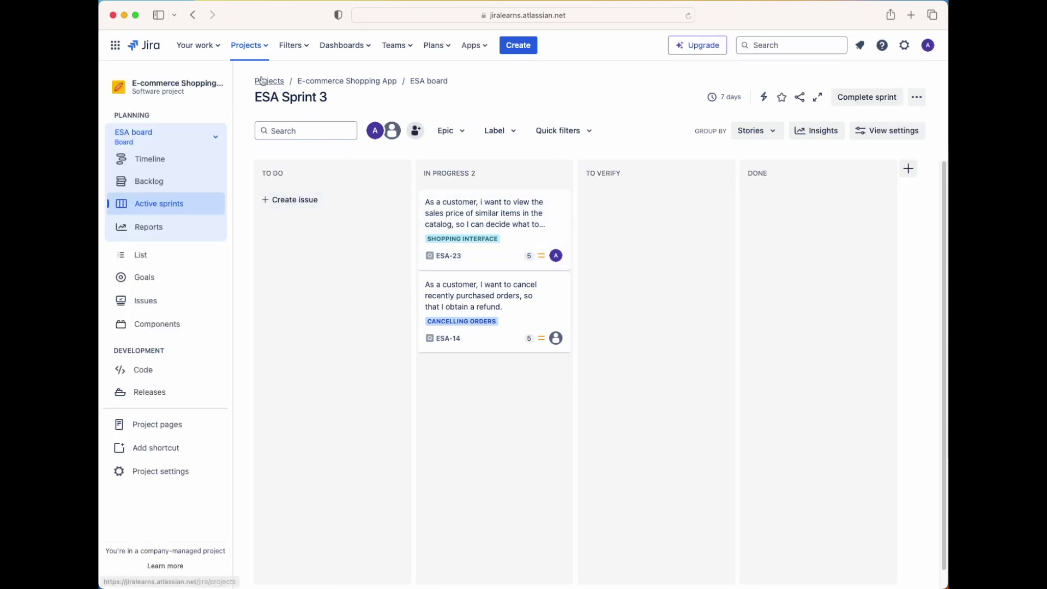
click(194, 16)
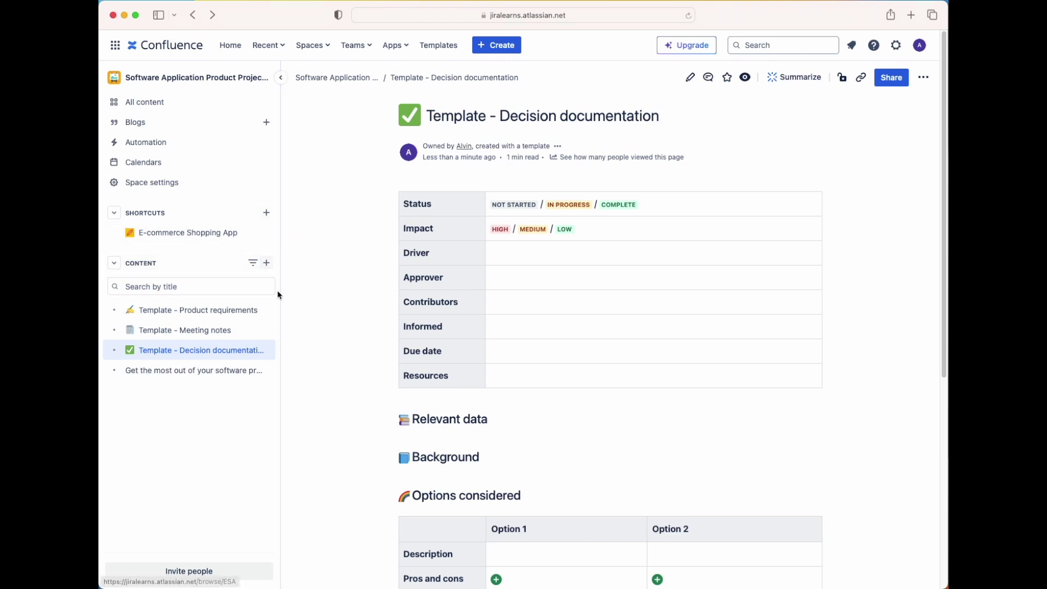
Open the Software Application Product Project Space overview page from the sidebar
click(184, 81)
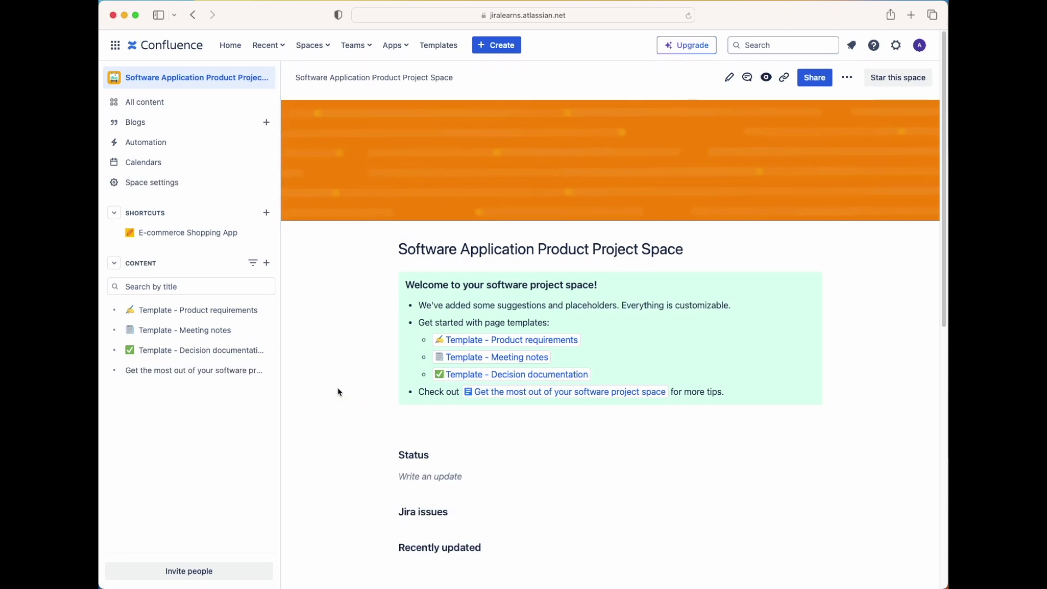
click(351, 412)
scroll(351, 417, down, 10)
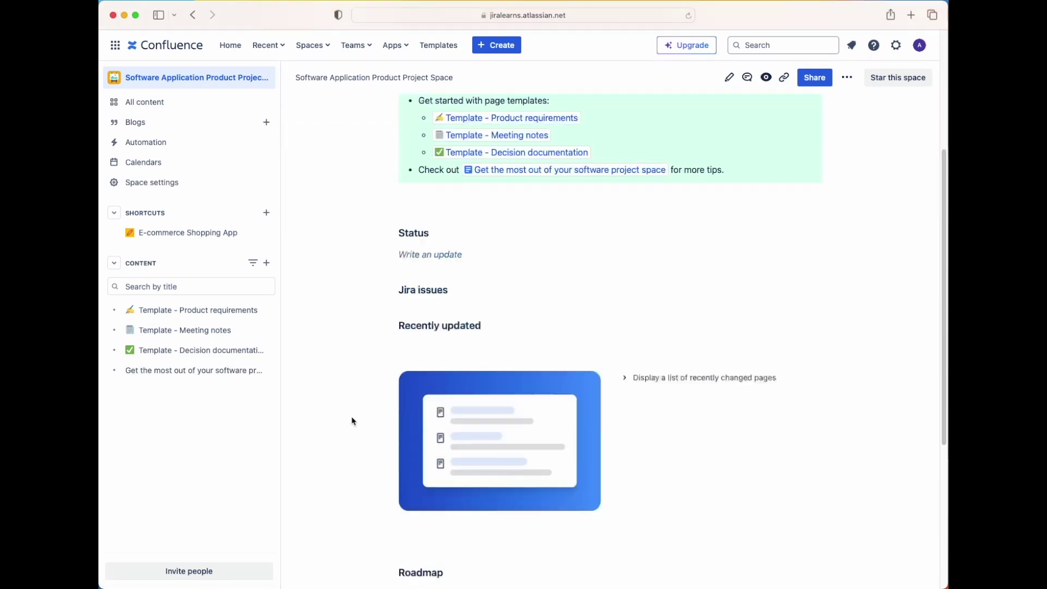
scroll(352, 417, up, 10)
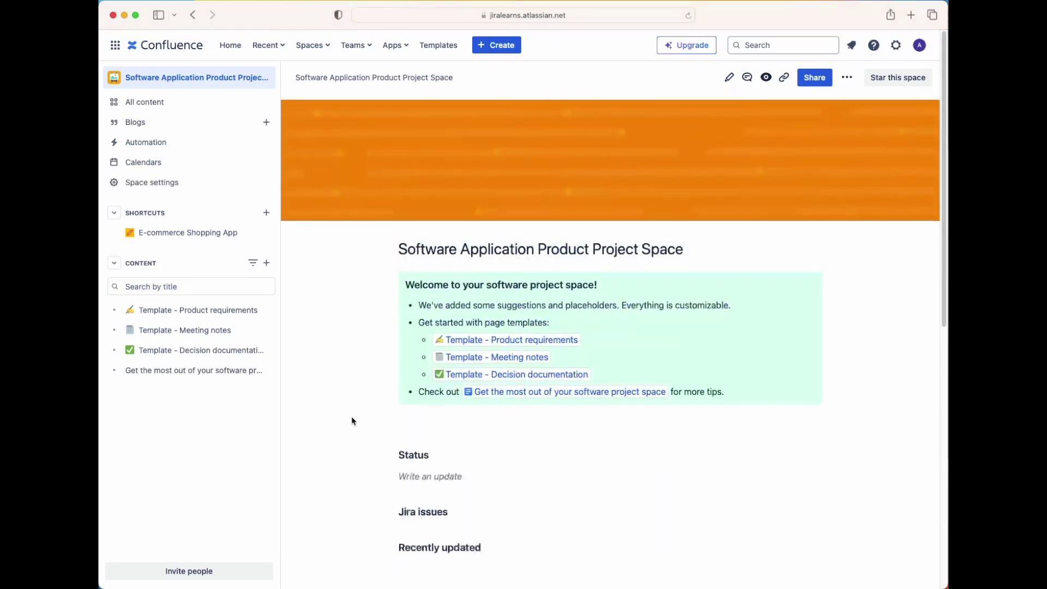
click(337, 290)
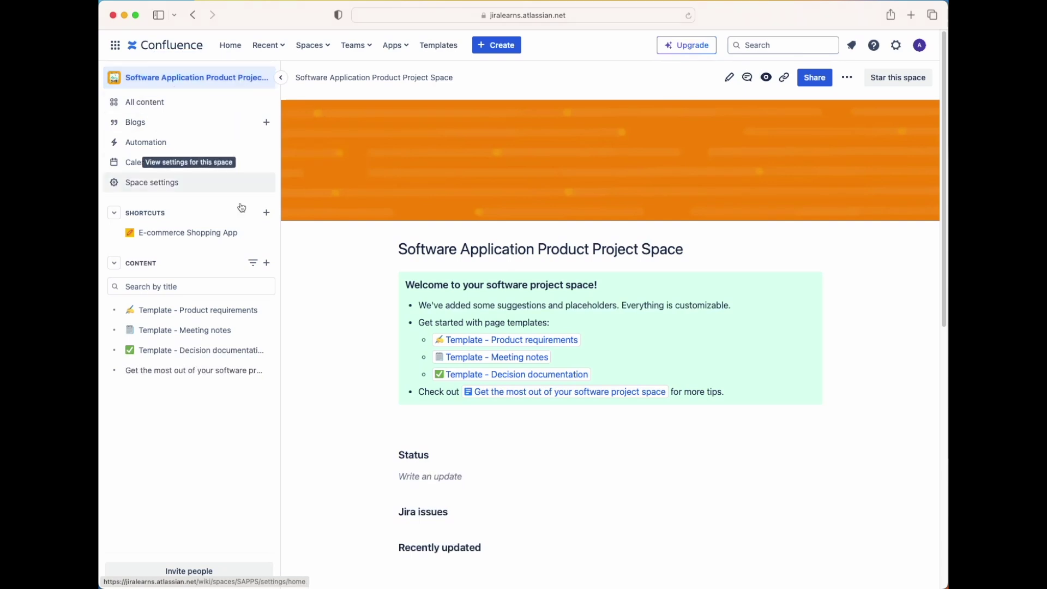
Show the spaces list and scroll through the overview's Status, Jira issues and Recently updated sections
click(313, 45)
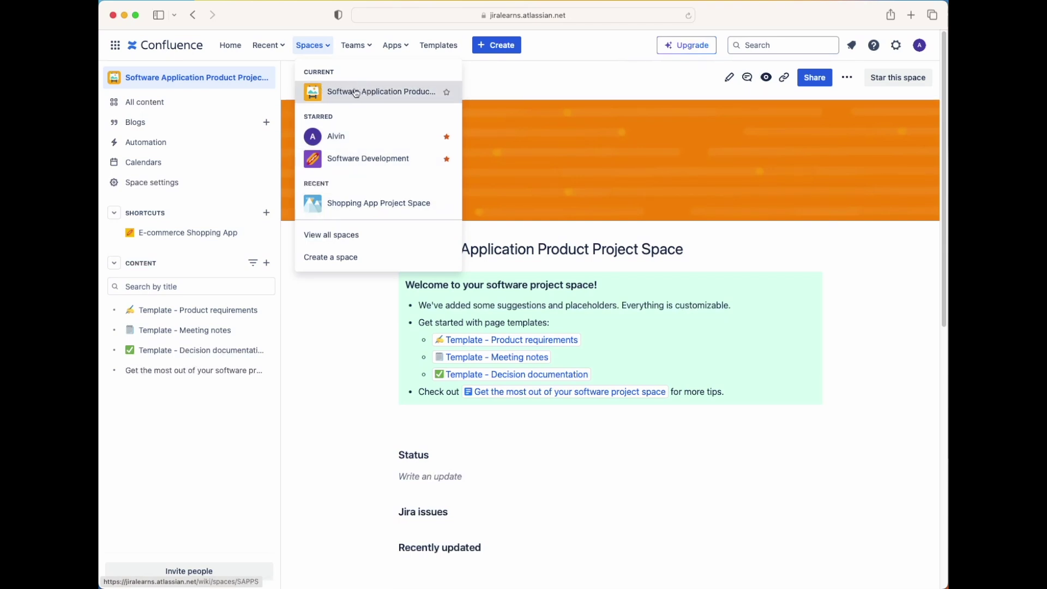
scroll(358, 421, down, 3)
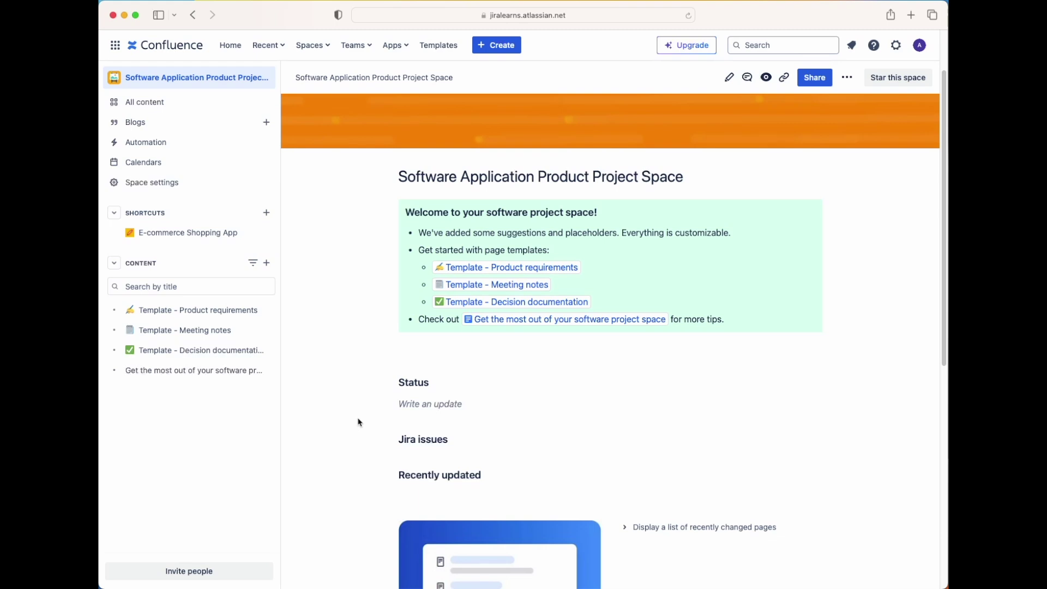
scroll(357, 421, down, 3)
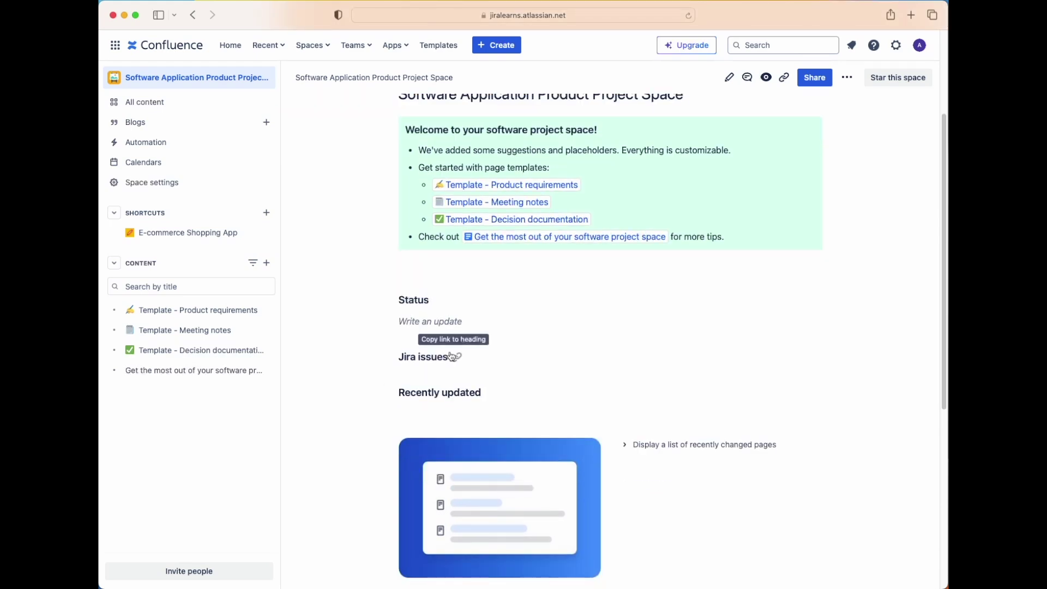
scroll(451, 356, down, 2)
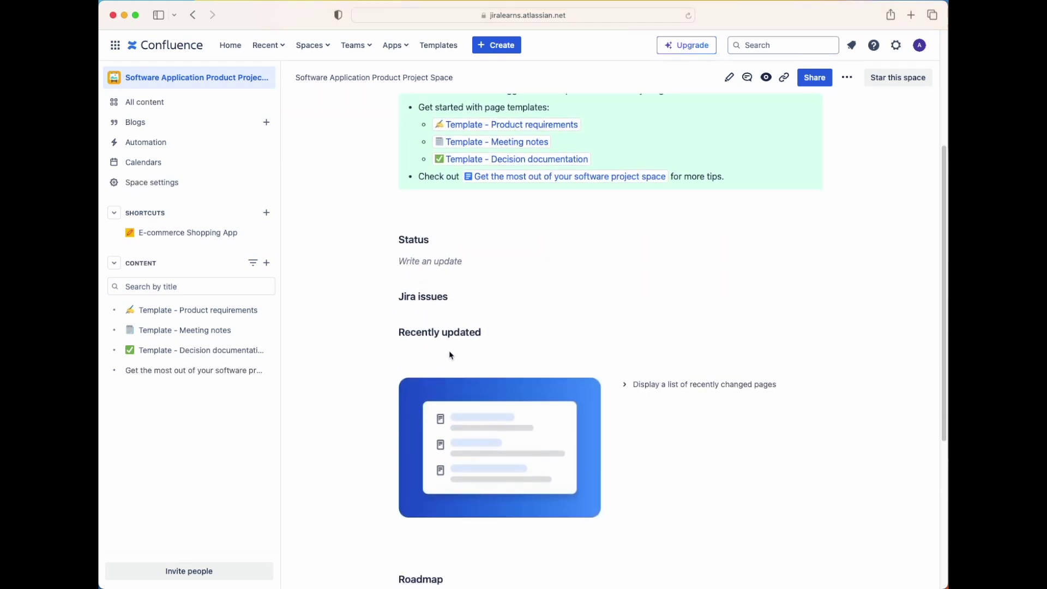
scroll(452, 360, down, 9)
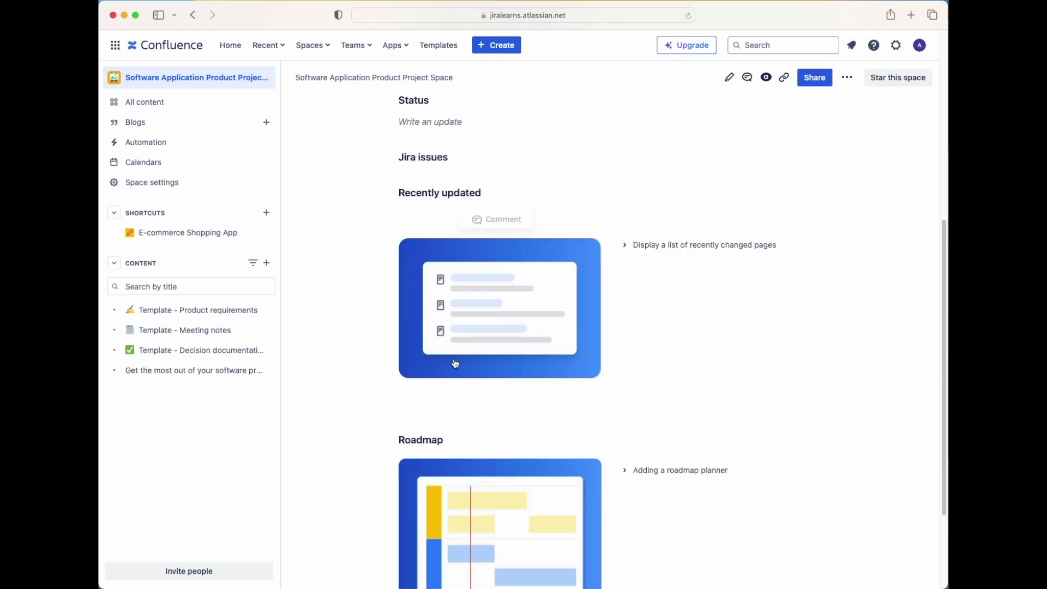
scroll(455, 363, down, 1)
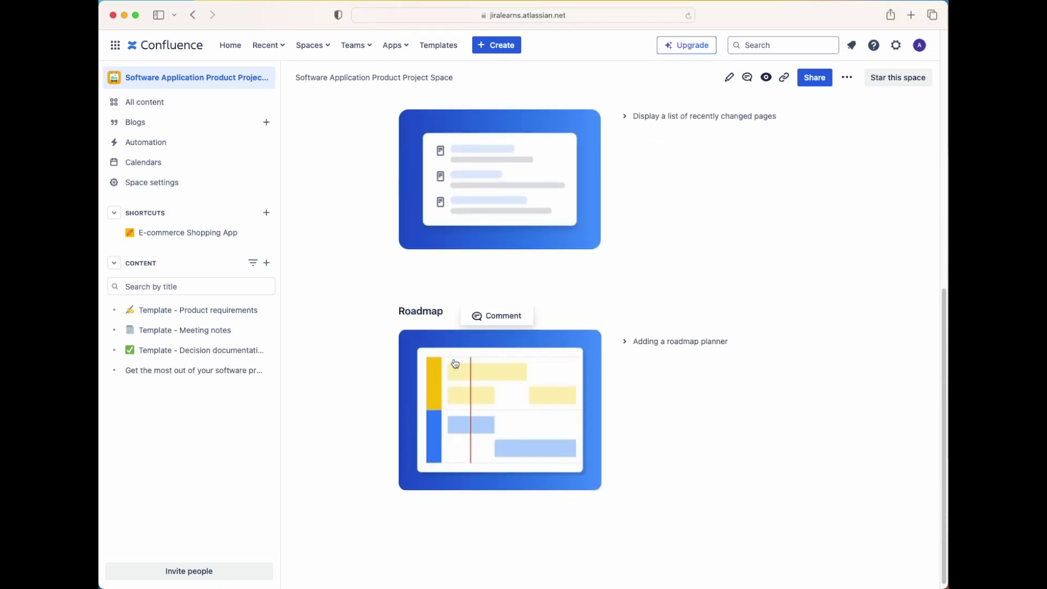
scroll(456, 363, up, 15)
scroll(455, 363, down, 1)
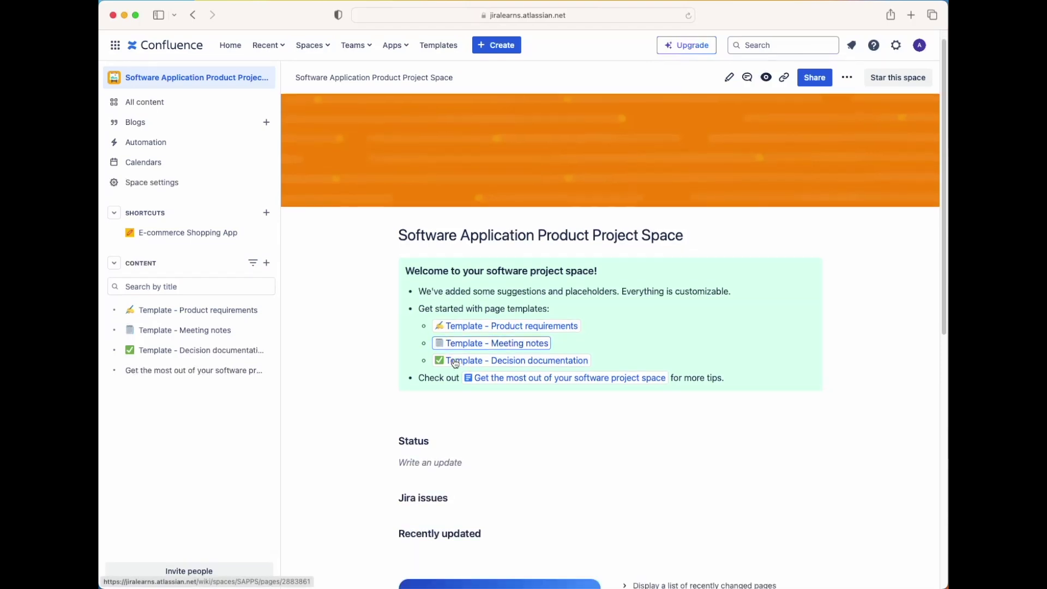
scroll(471, 435, down, 1)
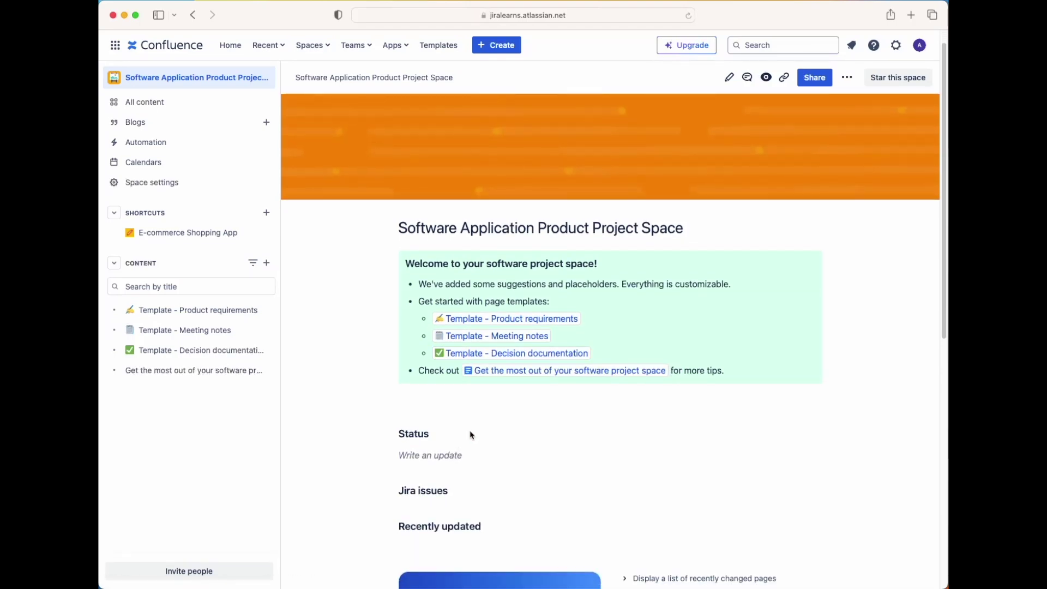
scroll(470, 435, down, 1)
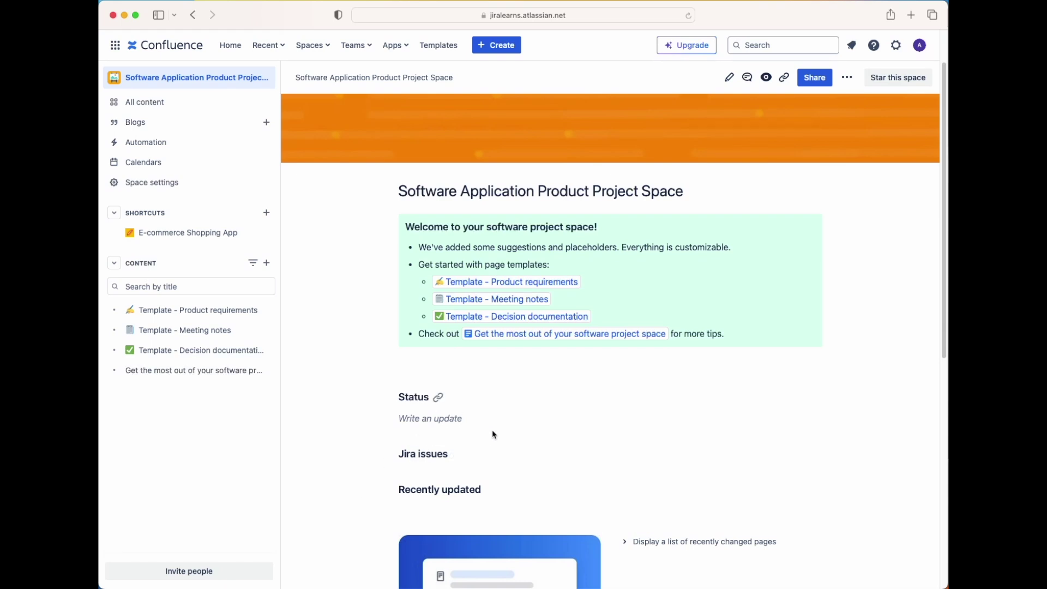
scroll(488, 458, down, 1)
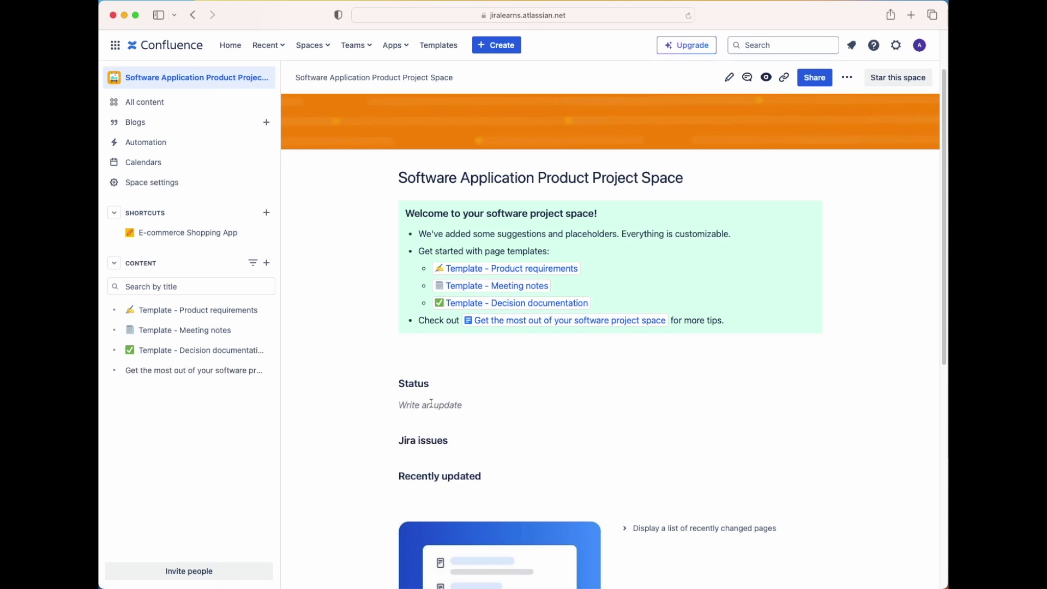
scroll(463, 402, down, 5)
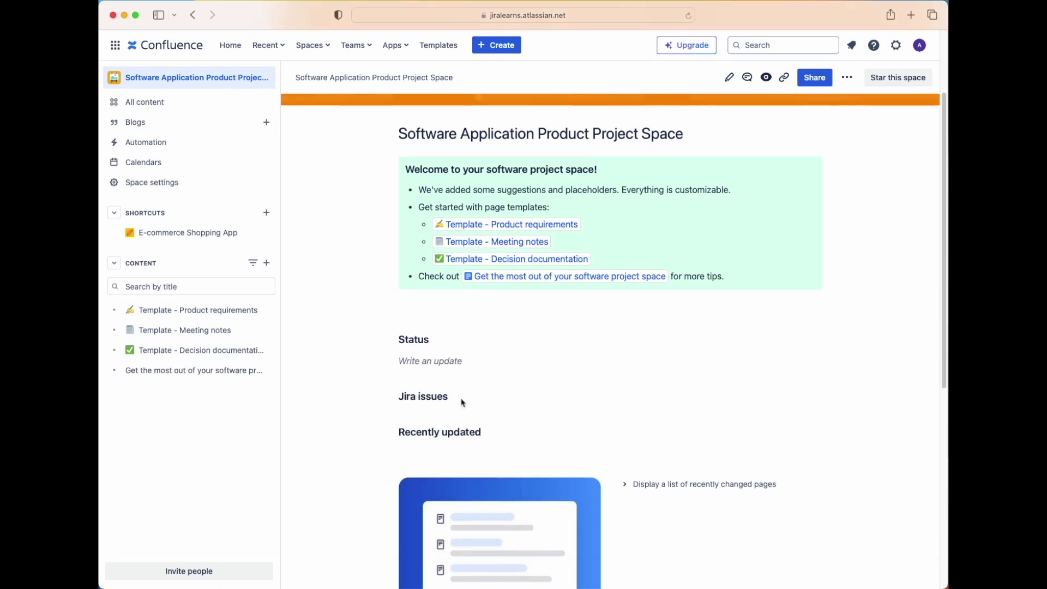
scroll(463, 402, up, 8)
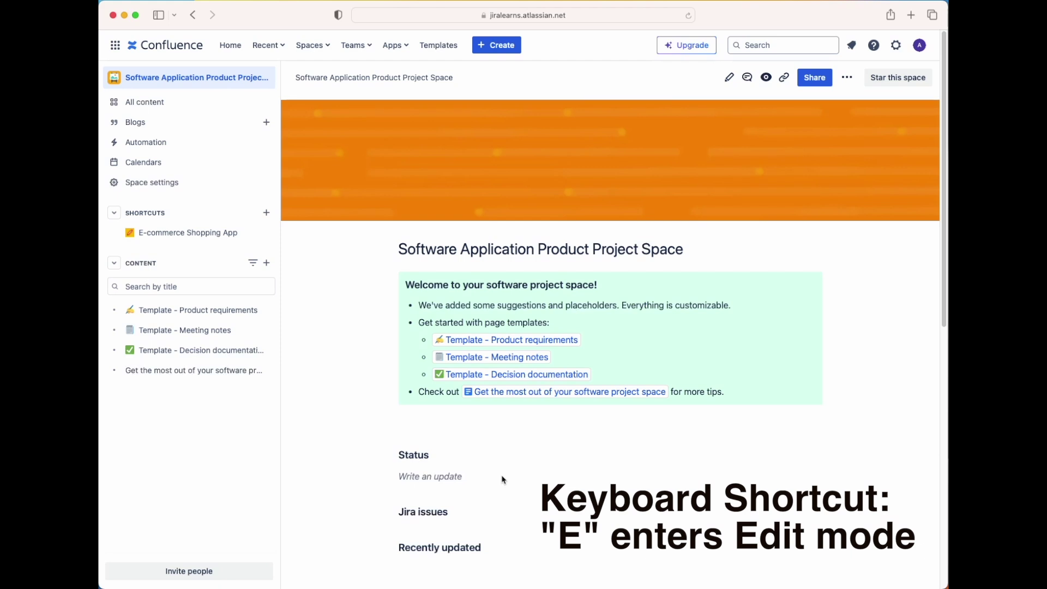
Edit the overview page with the sidebar collapsed, placing the cursor on the Status update line
key(e)
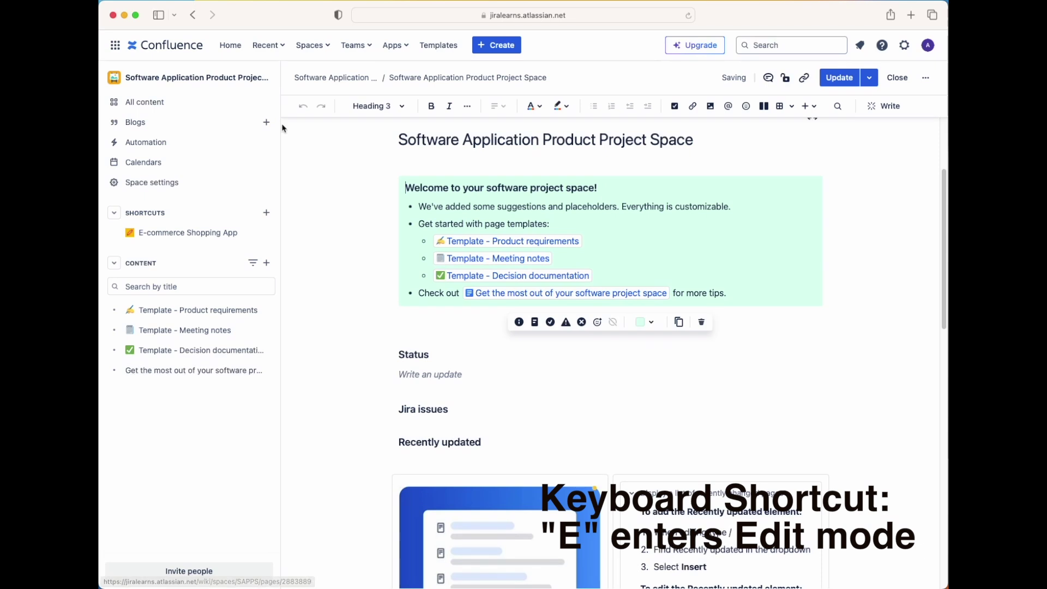
click(280, 77)
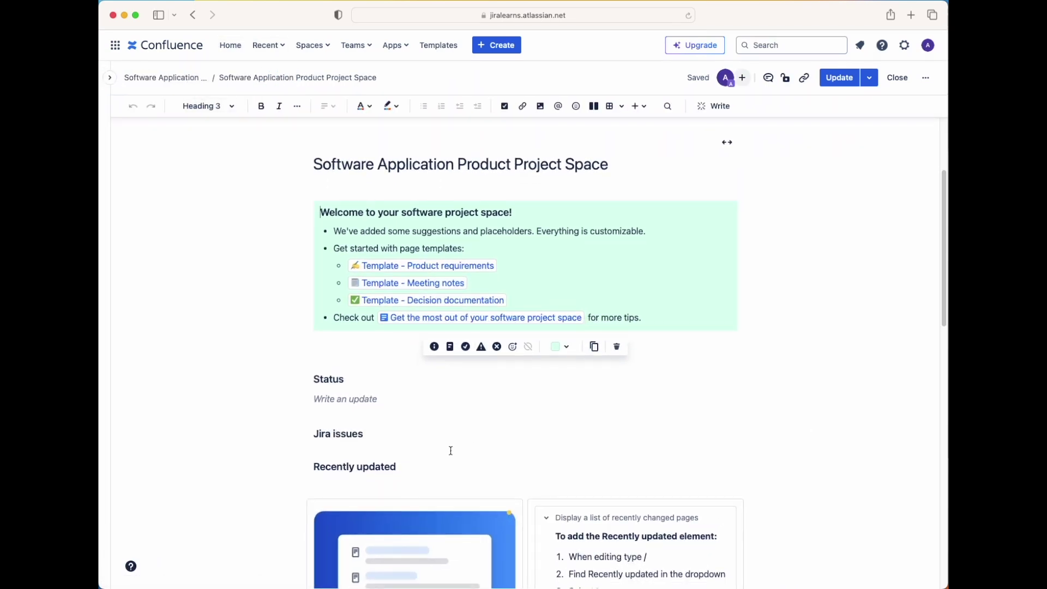
scroll(450, 451, down, 1)
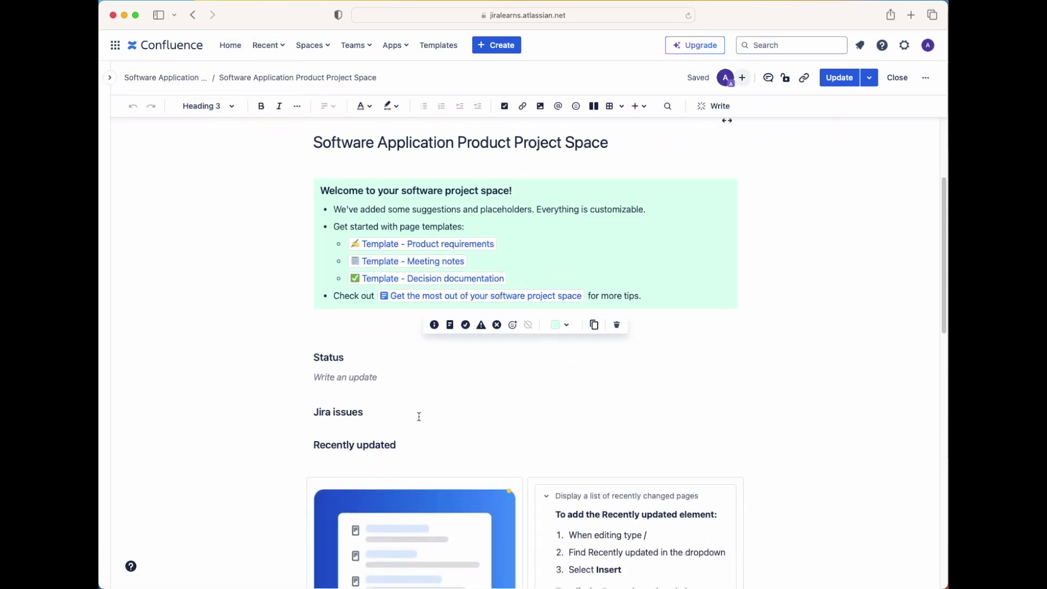
click(351, 379)
click(352, 379)
click(352, 380)
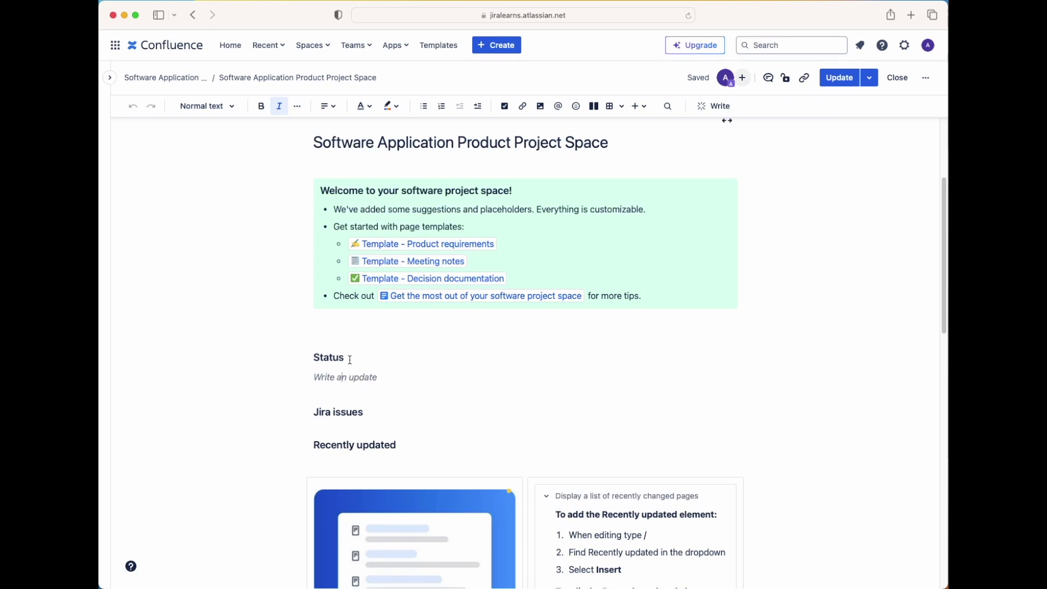
click(347, 358)
key(Down)
Insert a table under Status with /table and delete its third column
text(/tab)
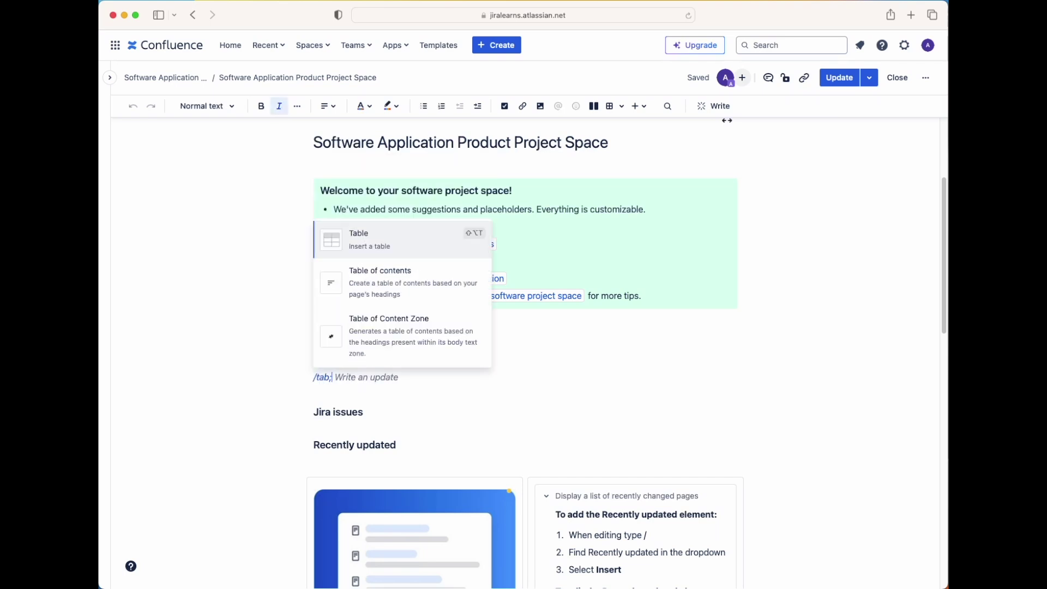
scroll(399, 262, down, 2)
scroll(398, 235, up, 3)
click(388, 175)
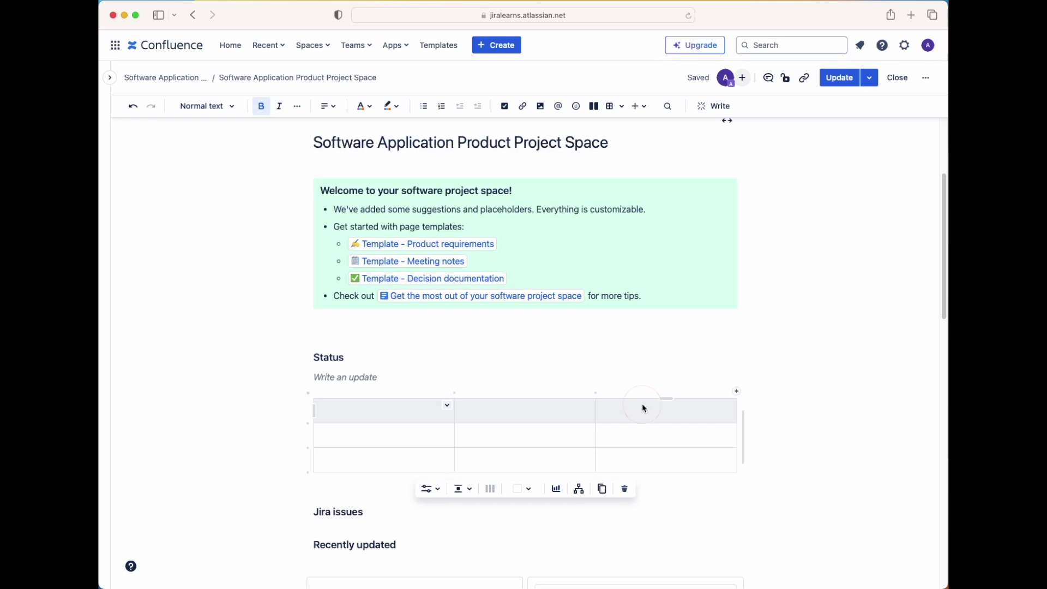
click(718, 410)
click(730, 407)
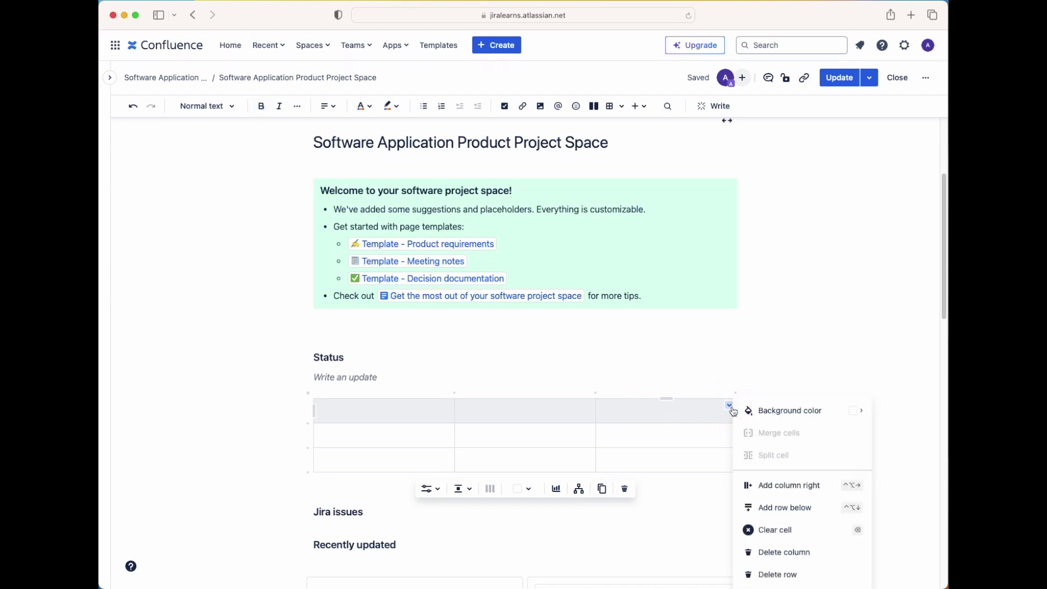
click(791, 552)
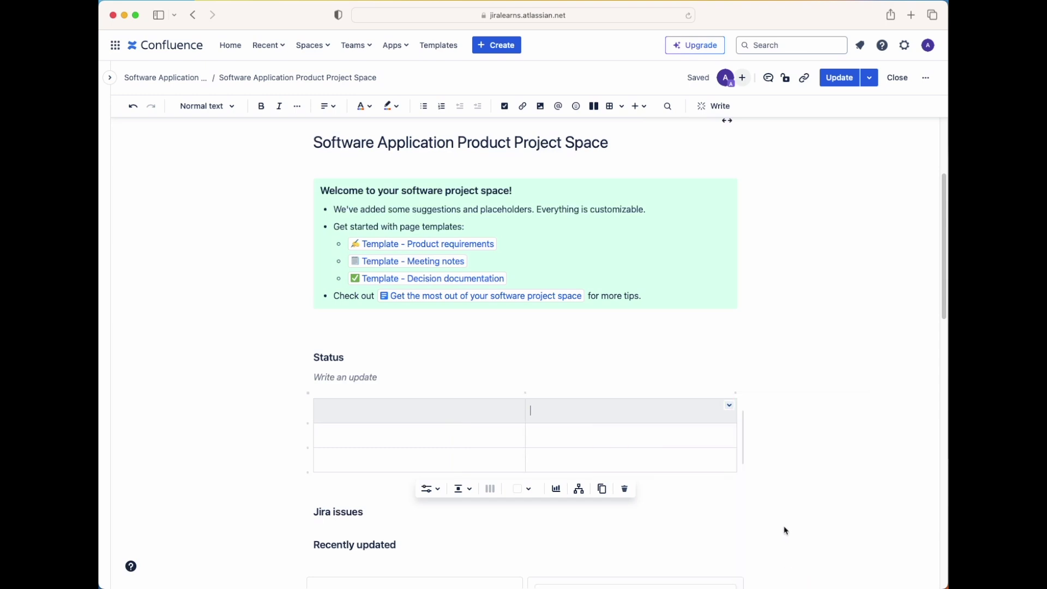
click(419, 418)
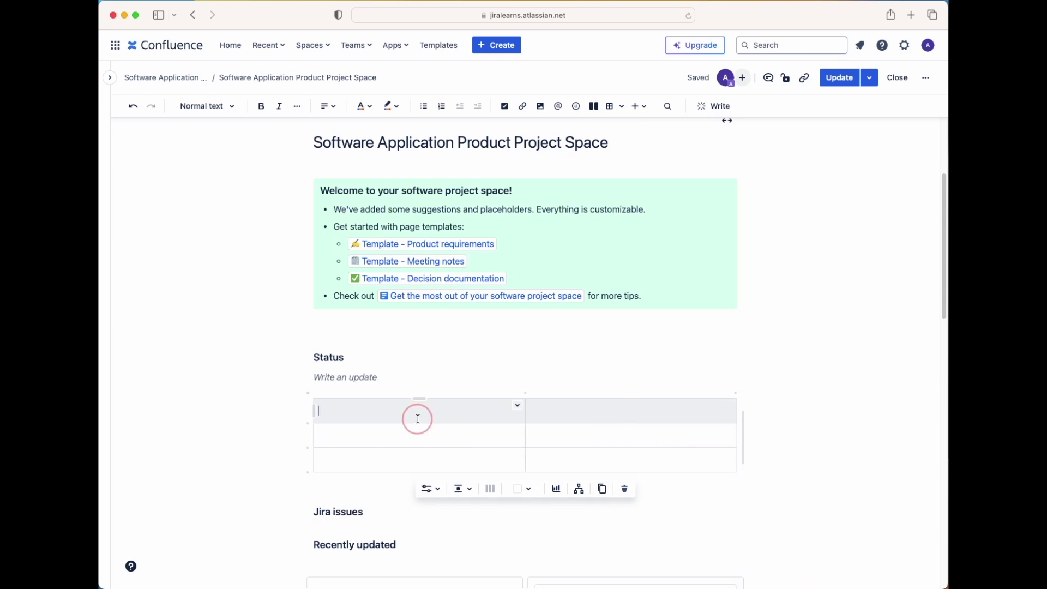
click(588, 411)
Title the headers LATEST UPDATE and STATUS, and add a green ON TRACK status label
text(LATEST UPDATE)
click(439, 409)
text(STATUS)
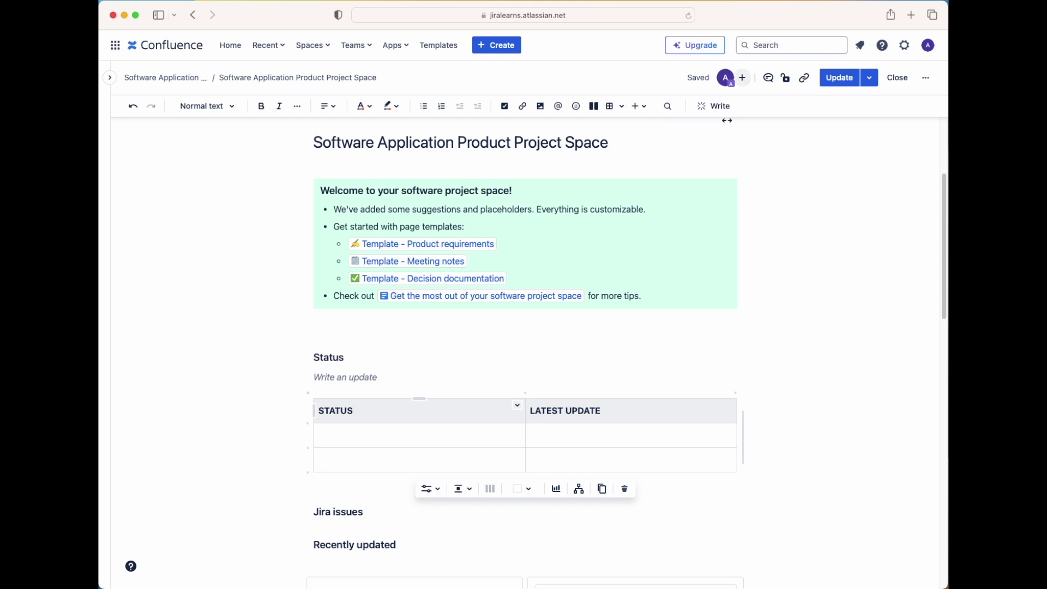
click(353, 434)
text(/status)
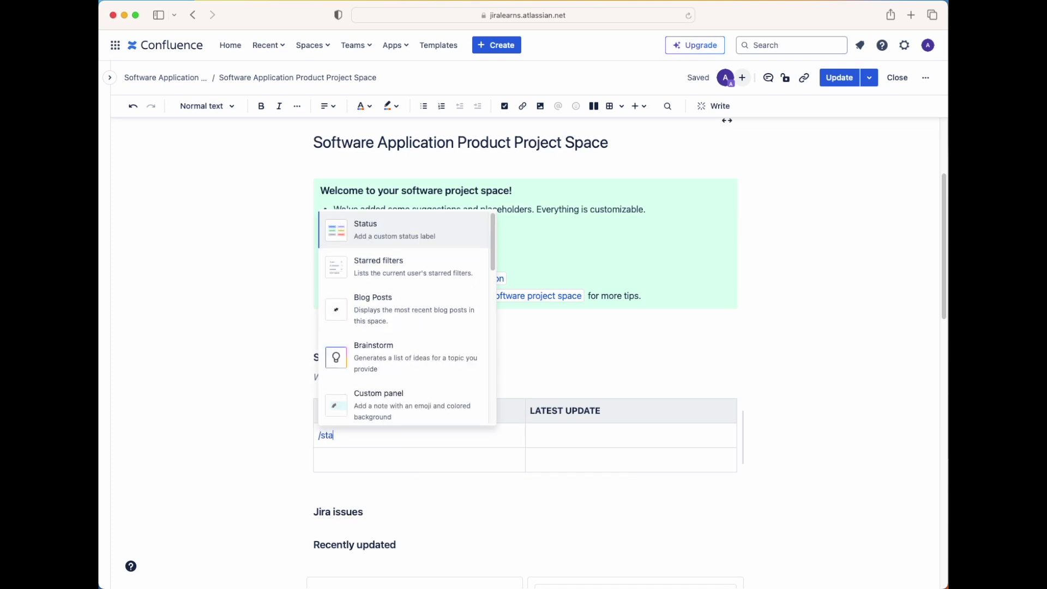
click(398, 230)
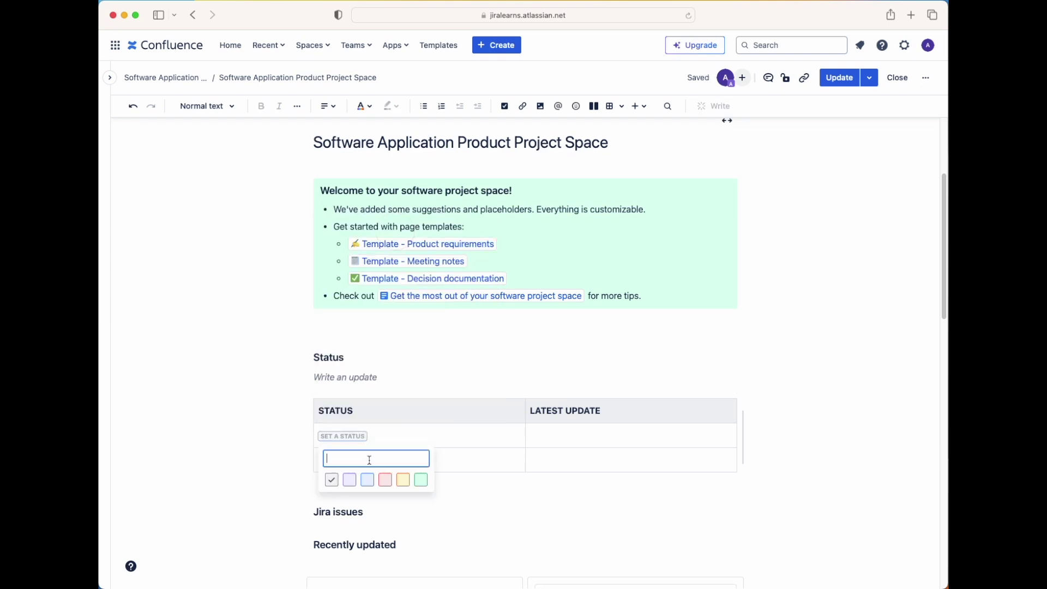
text(ON TRACK)
click(420, 479)
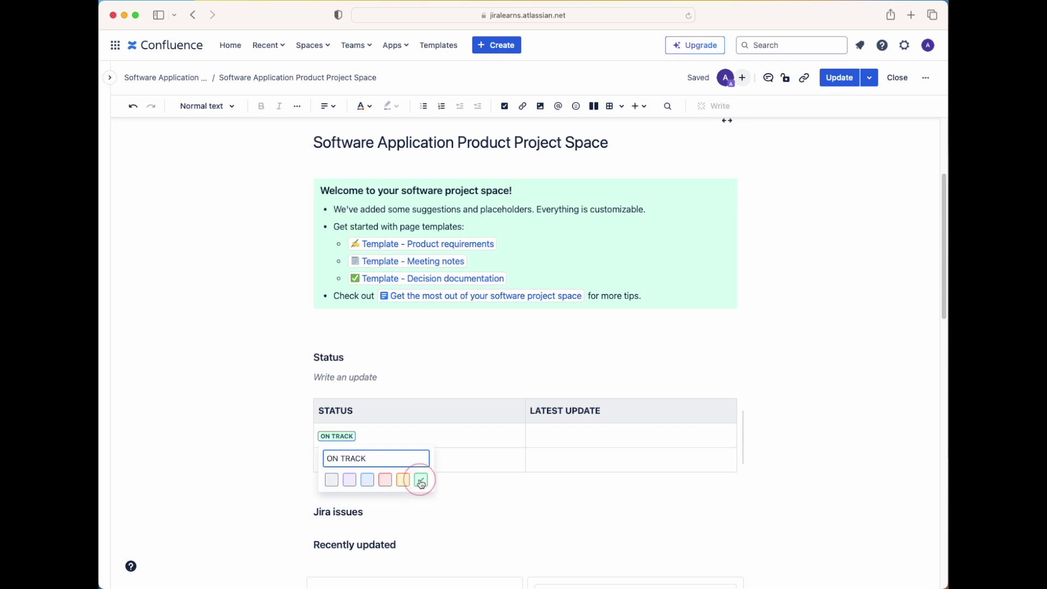
click(467, 435)
Narrow the STATUS column and enter a Jul 1, 2024 date plus the UI-updates note
drag(526, 439, 376, 435)
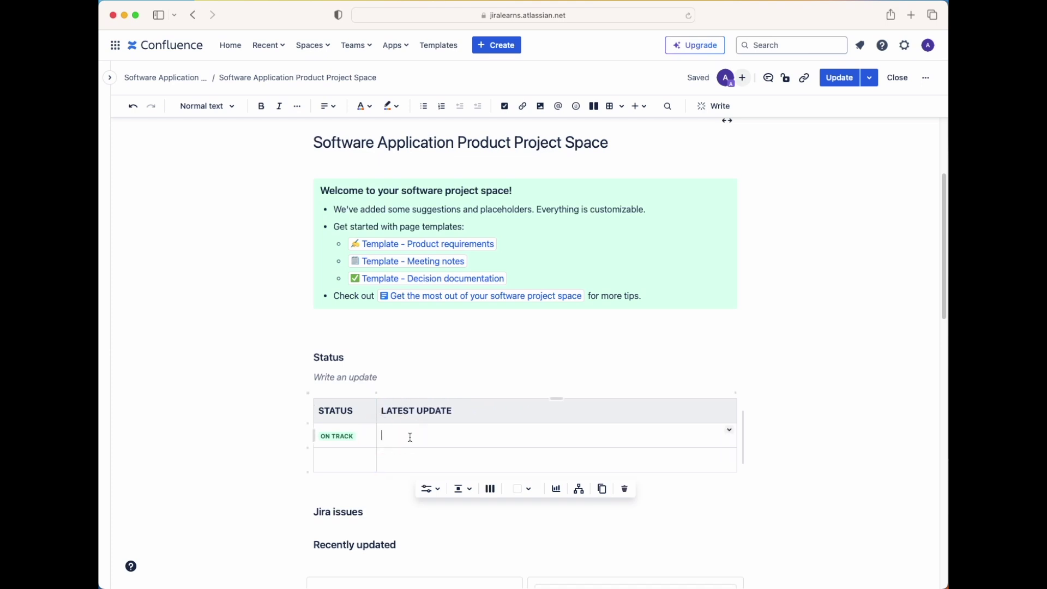
click(410, 438)
text(/date)
key(Return)
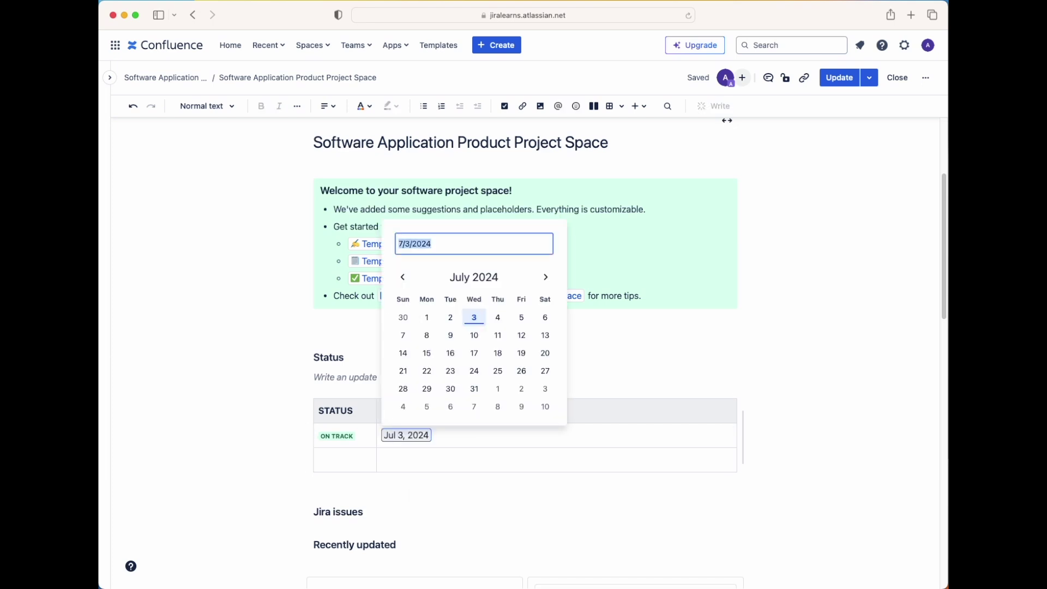
click(428, 319)
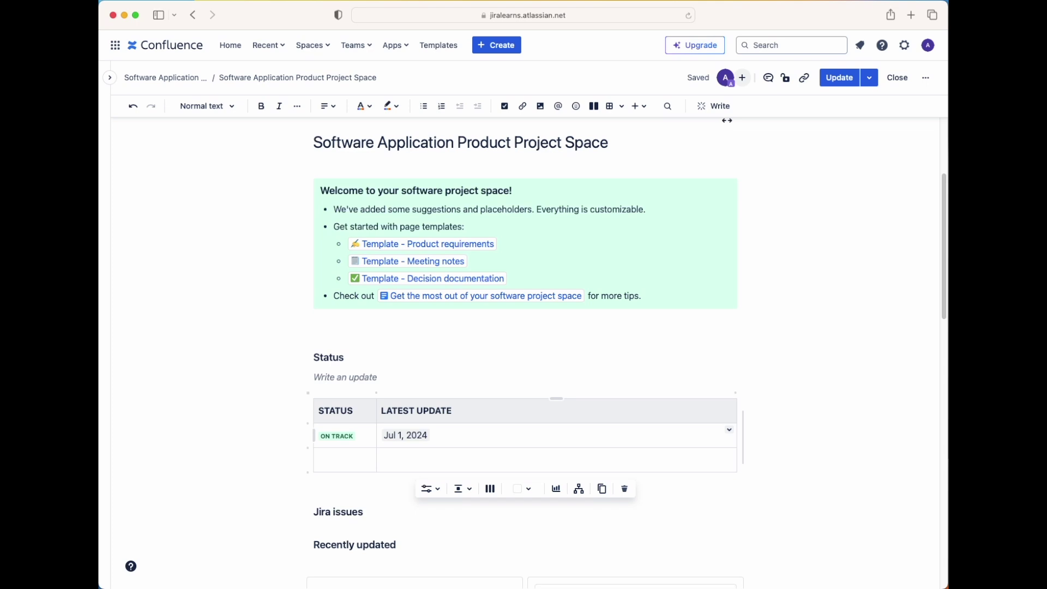
text(- Our software team is in progress with adding user interface updates so that the user can start checking out items in the shopping cart.)
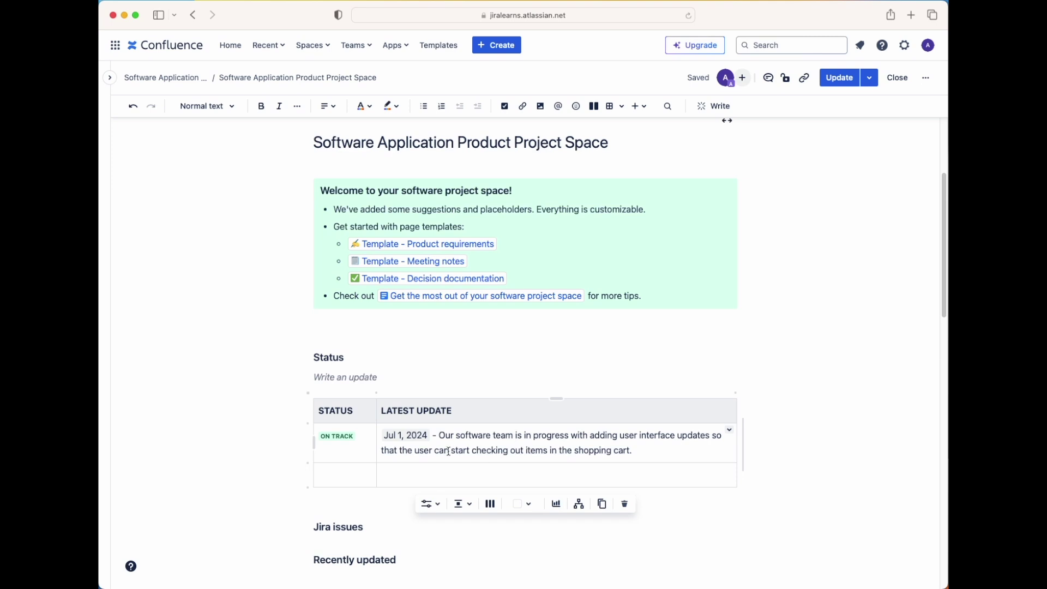
scroll(448, 452, down, 1)
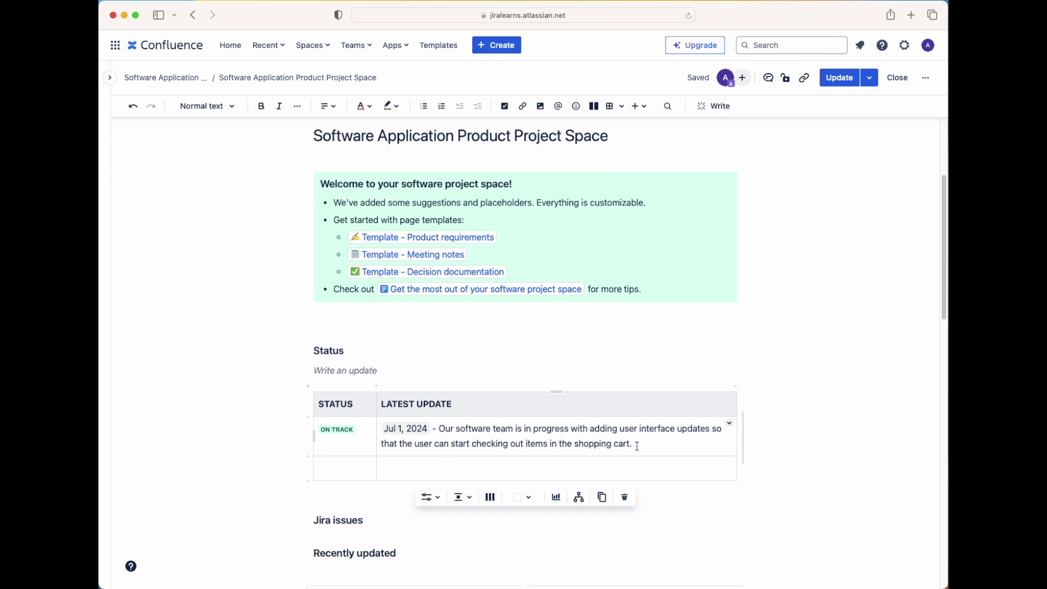
scroll(532, 450, down, 3)
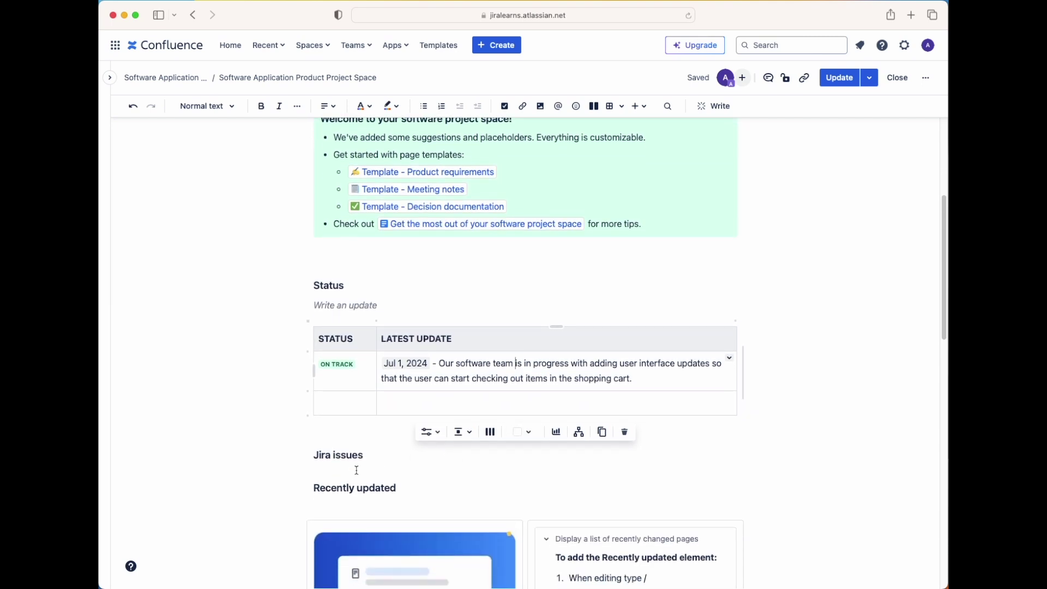
Insert an Issues in progress Jira gadget on a new line under Jira issues
click(356, 470)
key(Return)
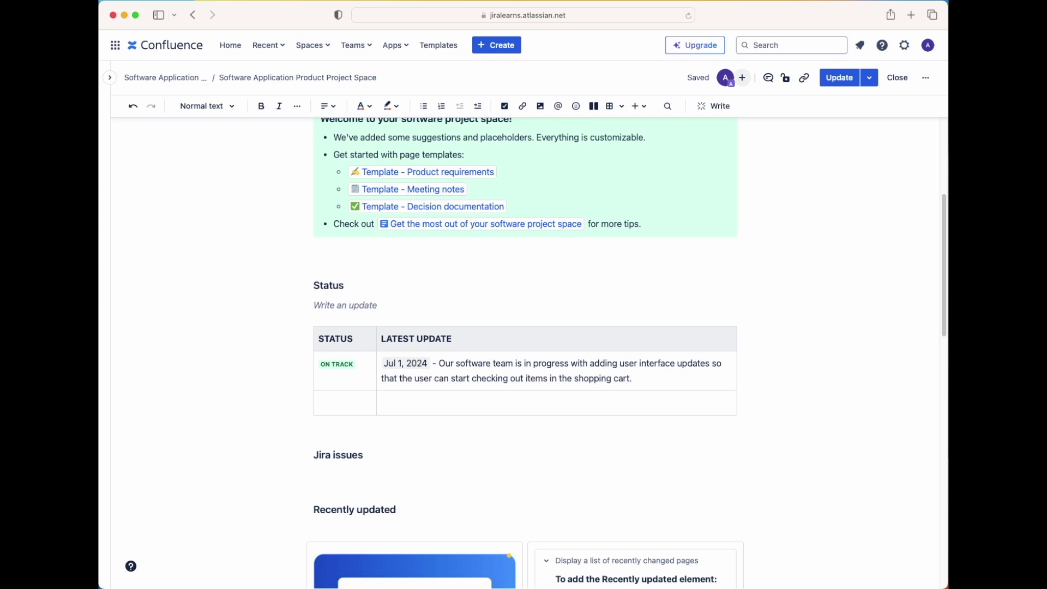
text(/issues)
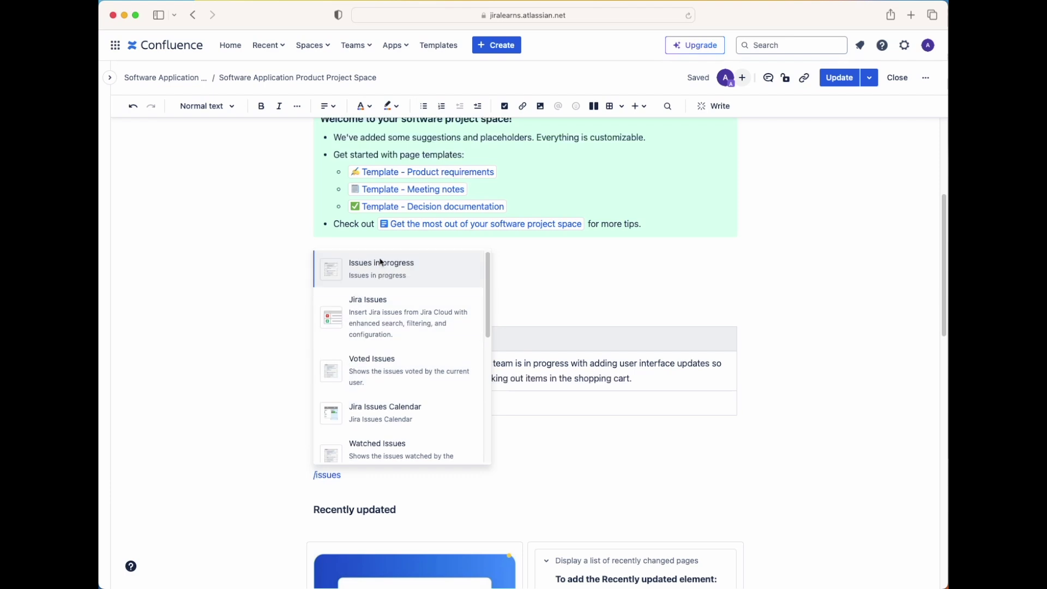
click(385, 275)
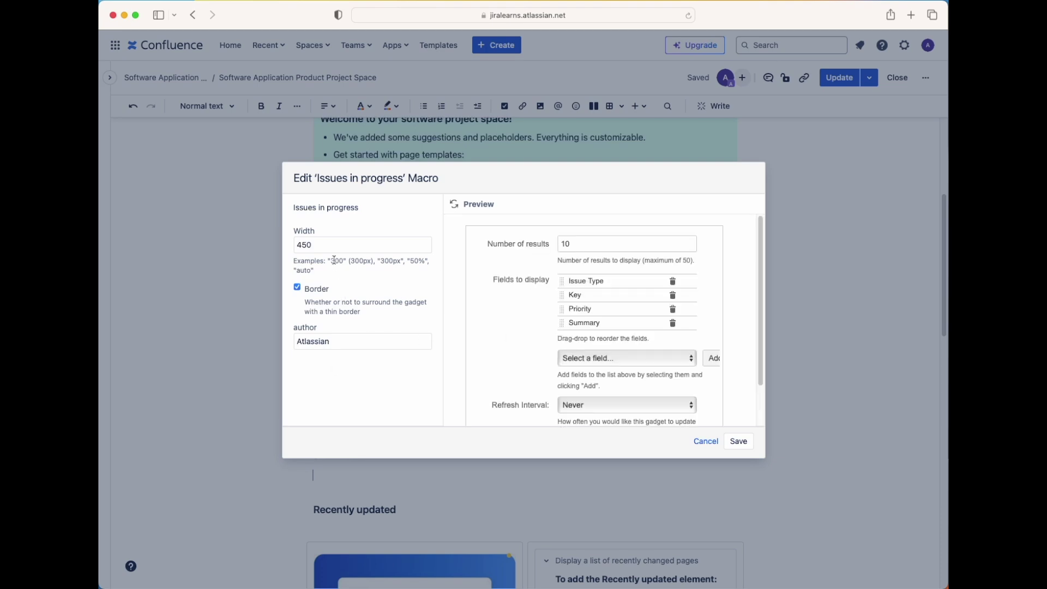
Set the gadget's Refresh Interval to Every 2 Hours and save it
click(591, 246)
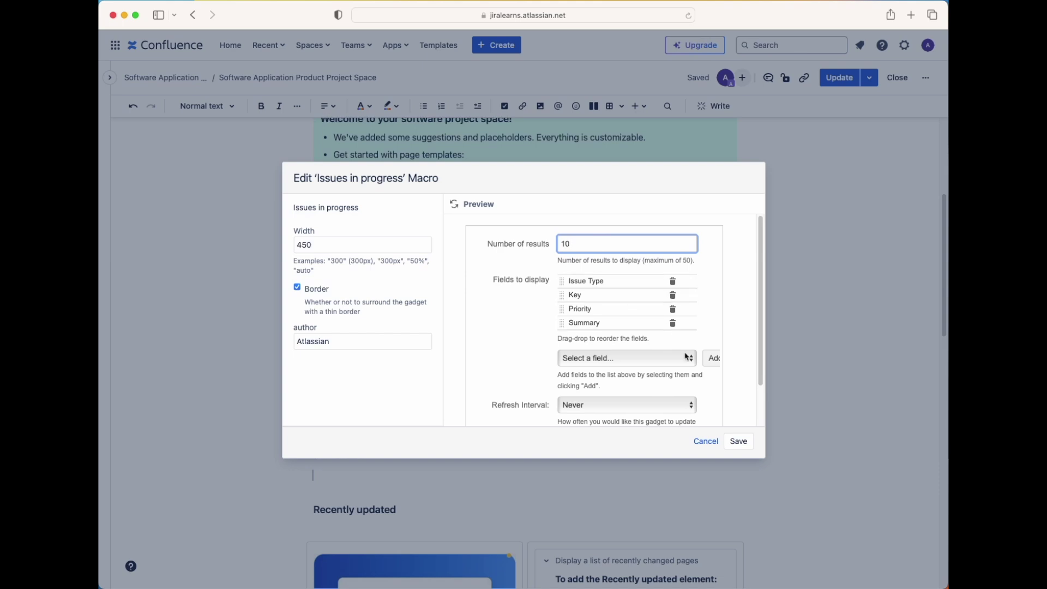
scroll(686, 356, down, 2)
click(660, 355)
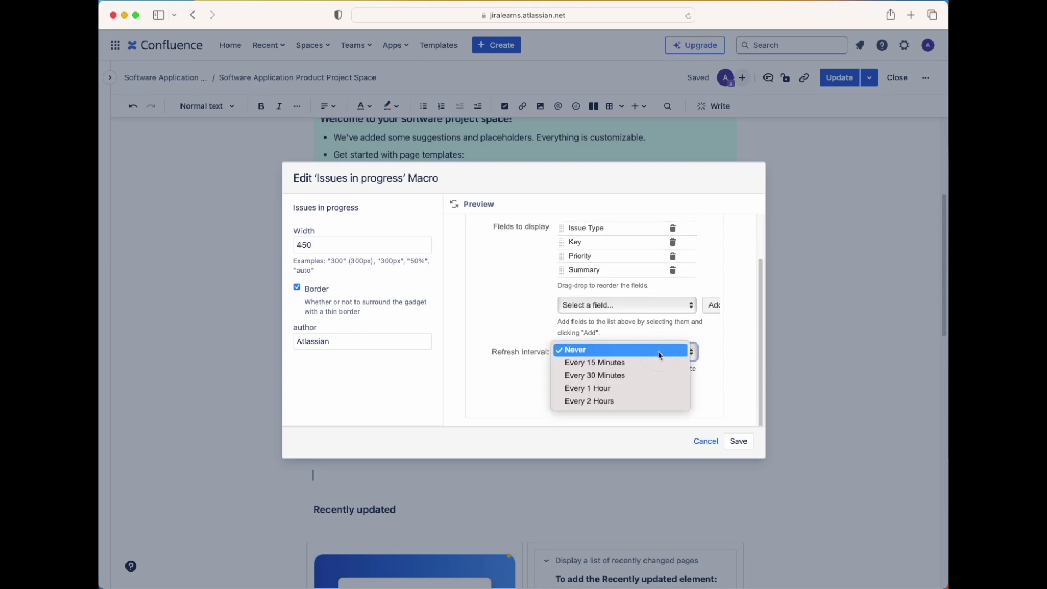
click(628, 400)
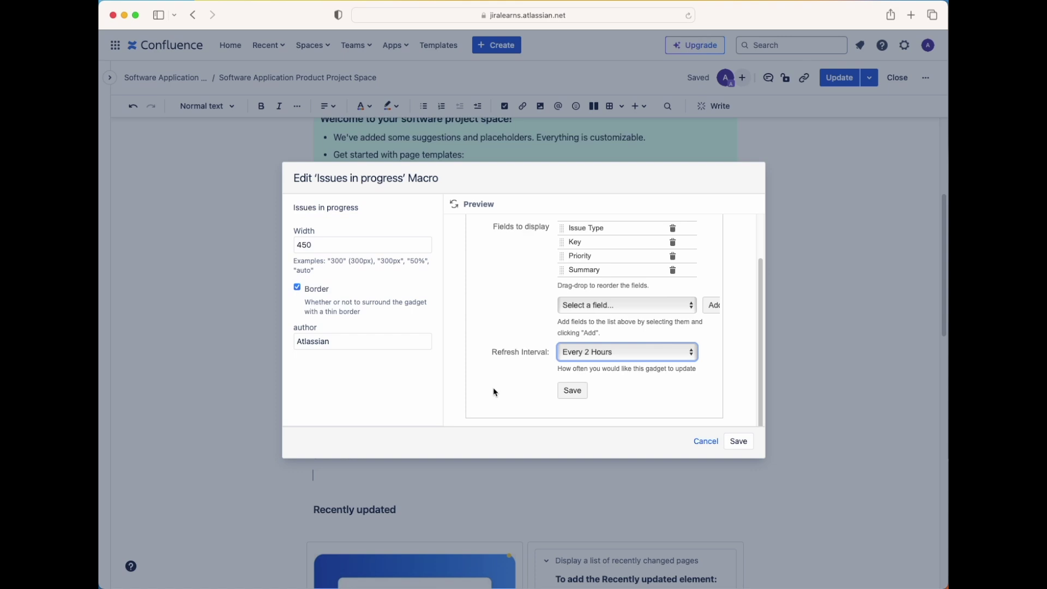
scroll(496, 388, up, 2)
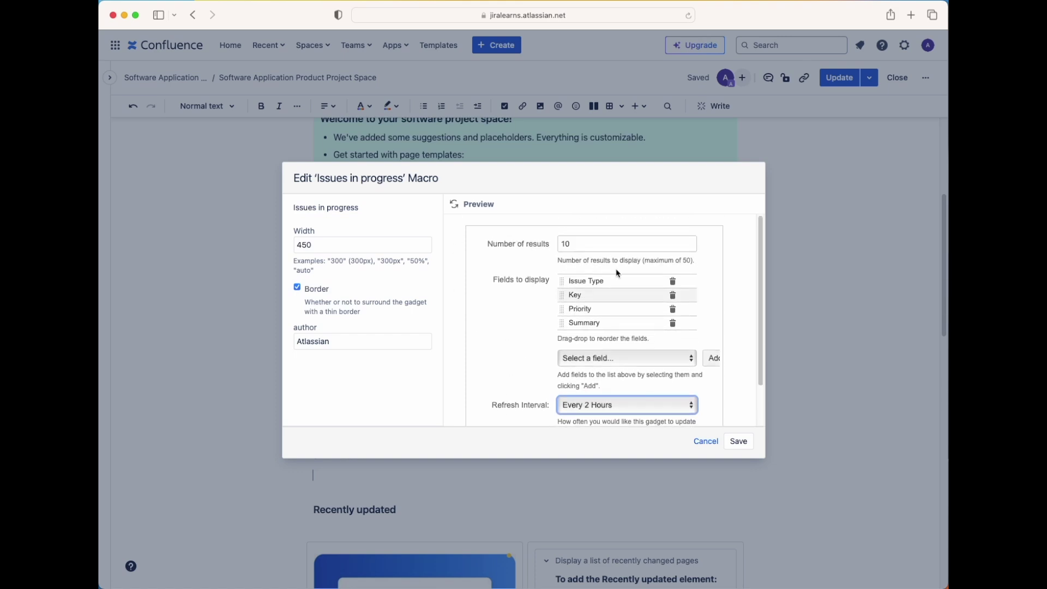
scroll(490, 361, down, 2)
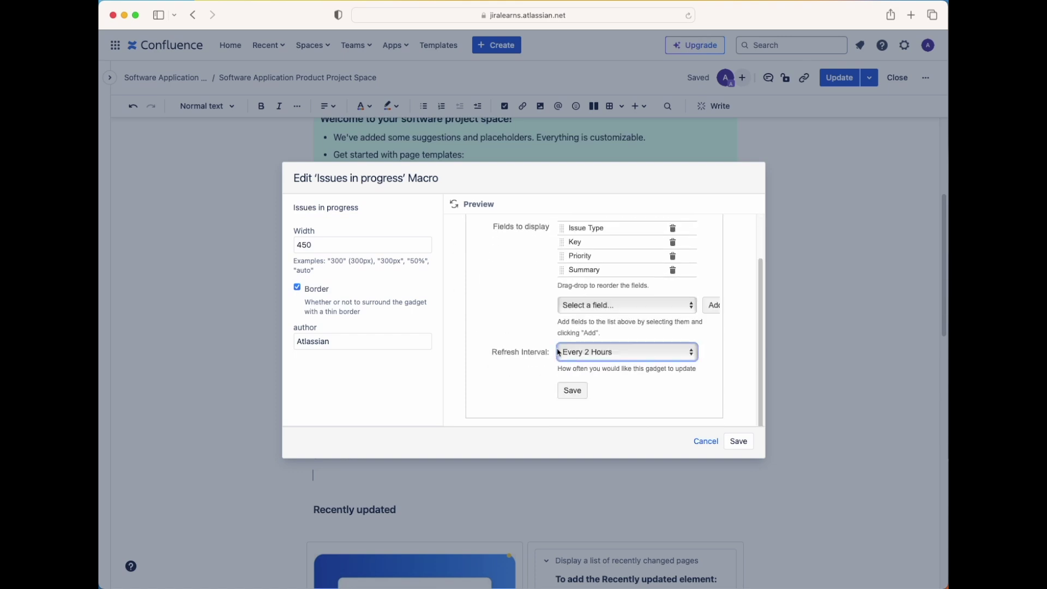
click(566, 389)
click(571, 392)
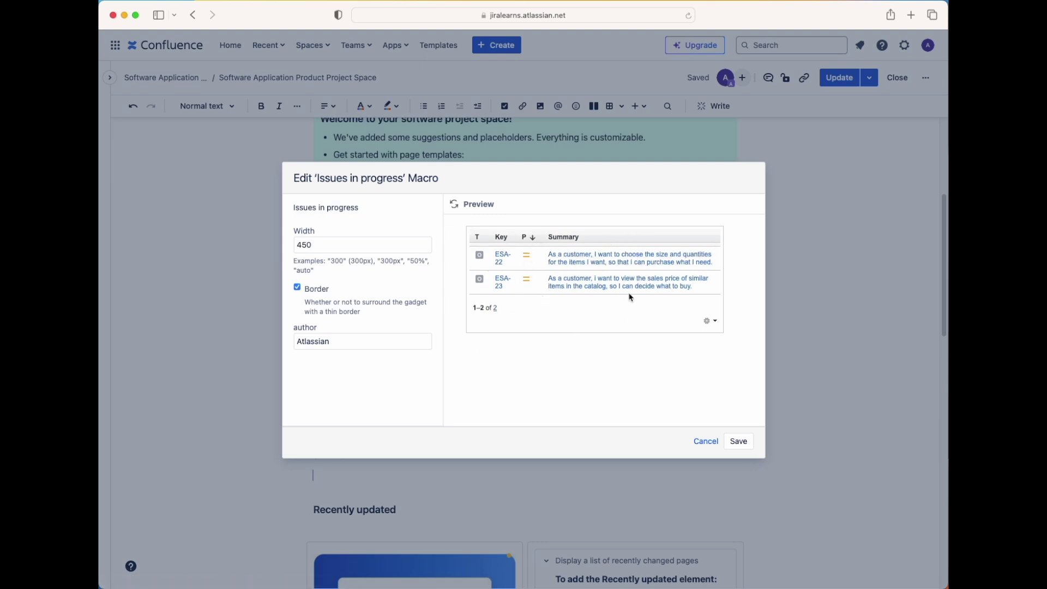
Insert the Jira issues gadget listing ESA-22 and ESA-23 and publish the page update
click(738, 443)
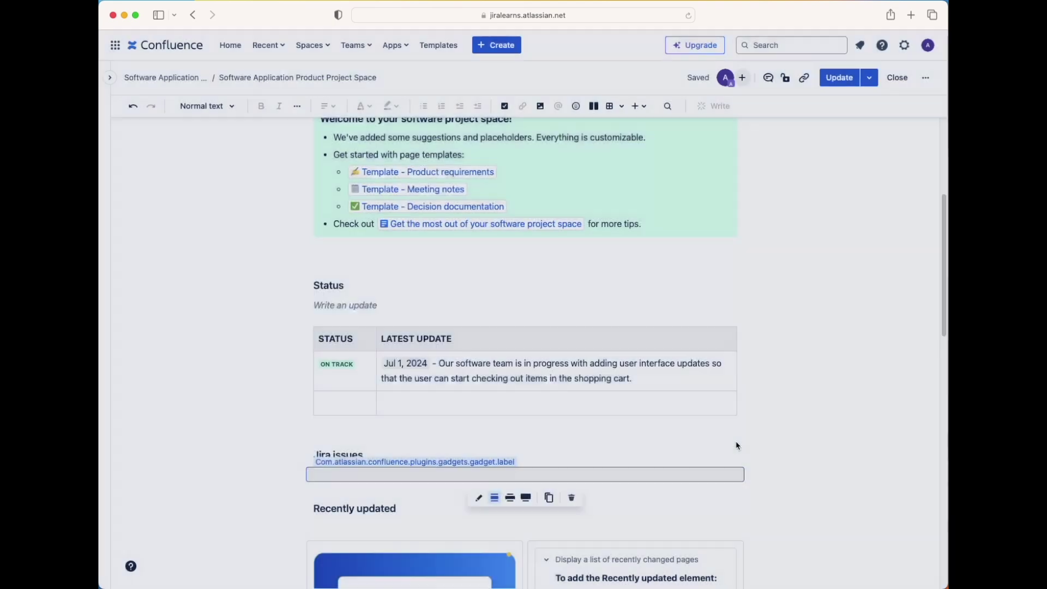
scroll(545, 412, down, 5)
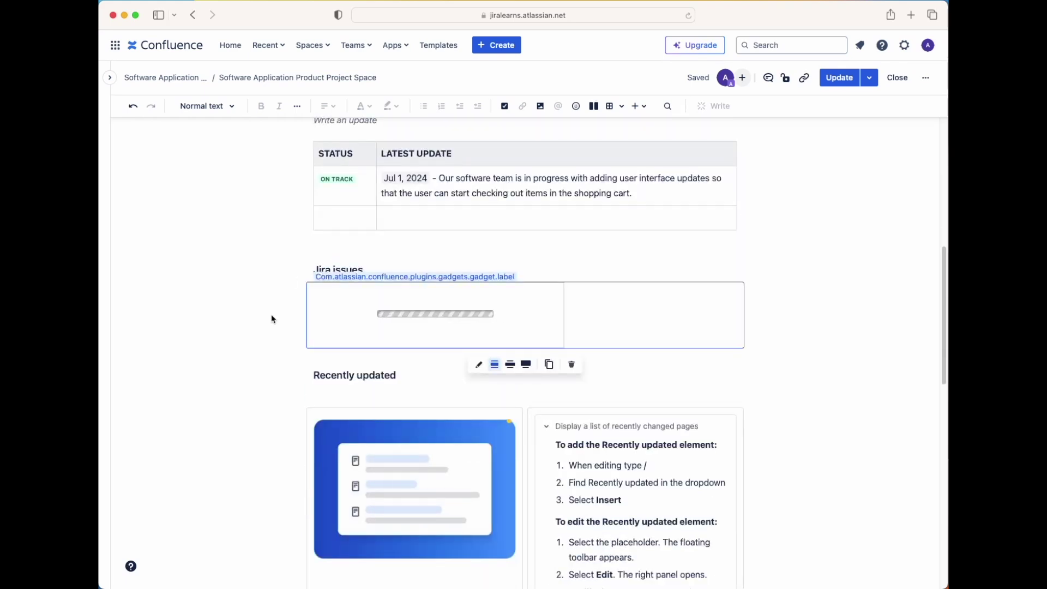
click(381, 424)
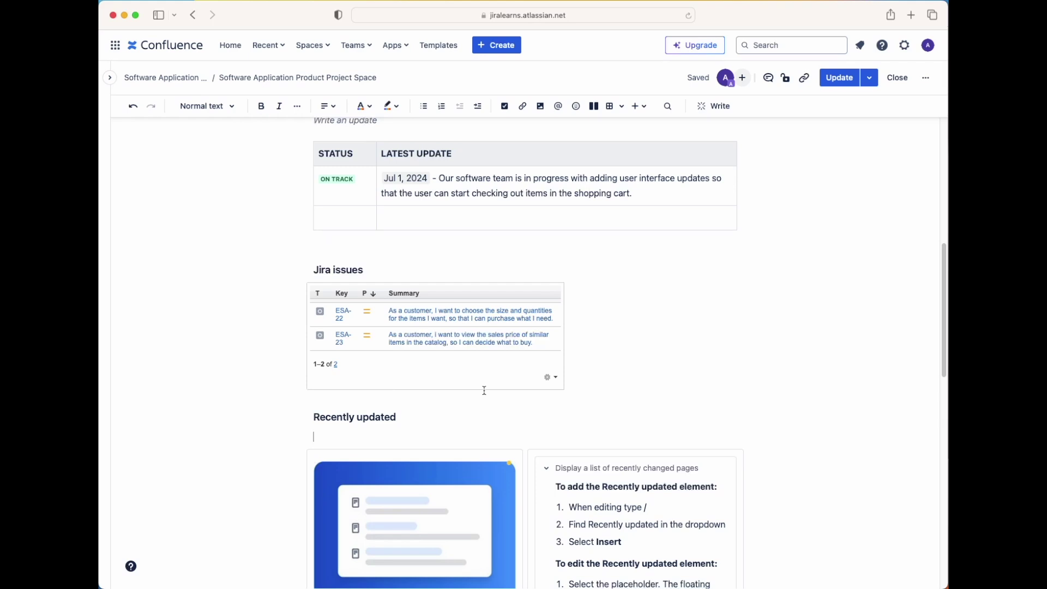
click(841, 81)
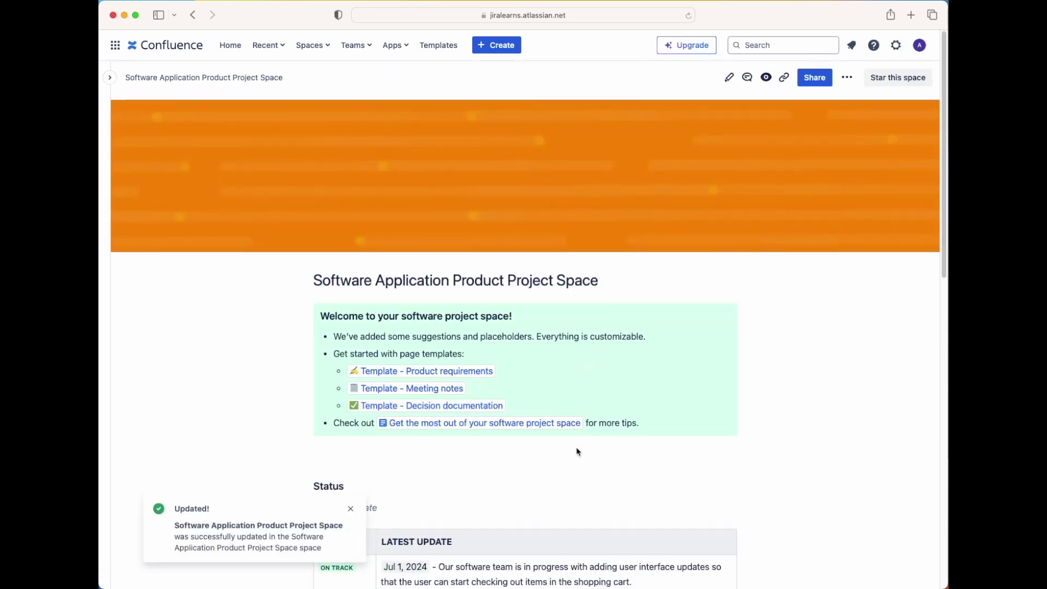
scroll(578, 451, down, 3)
click(350, 509)
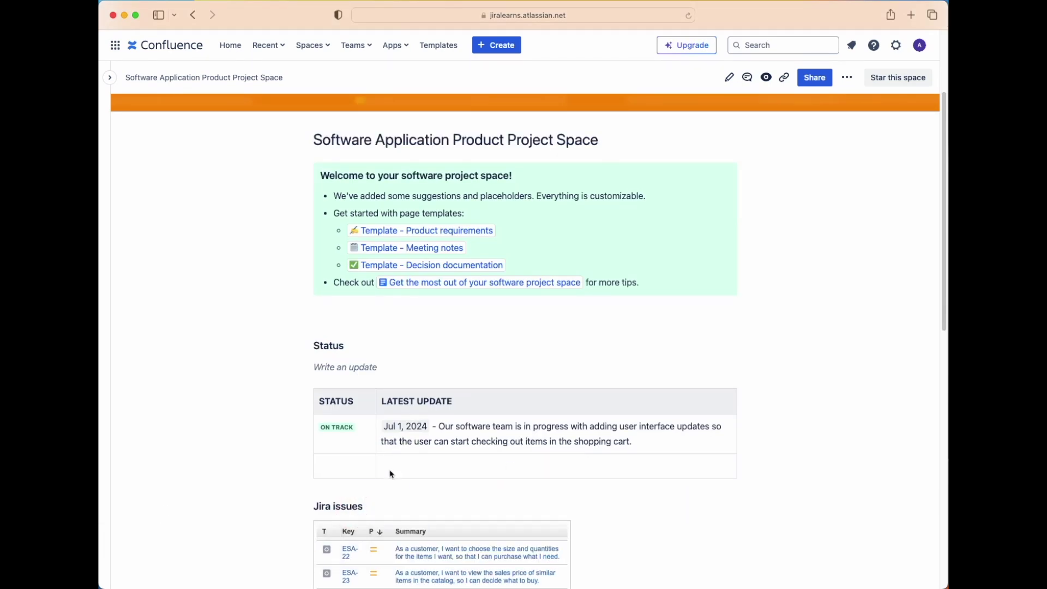
scroll(433, 426, down, 2)
scroll(432, 355, down, 3)
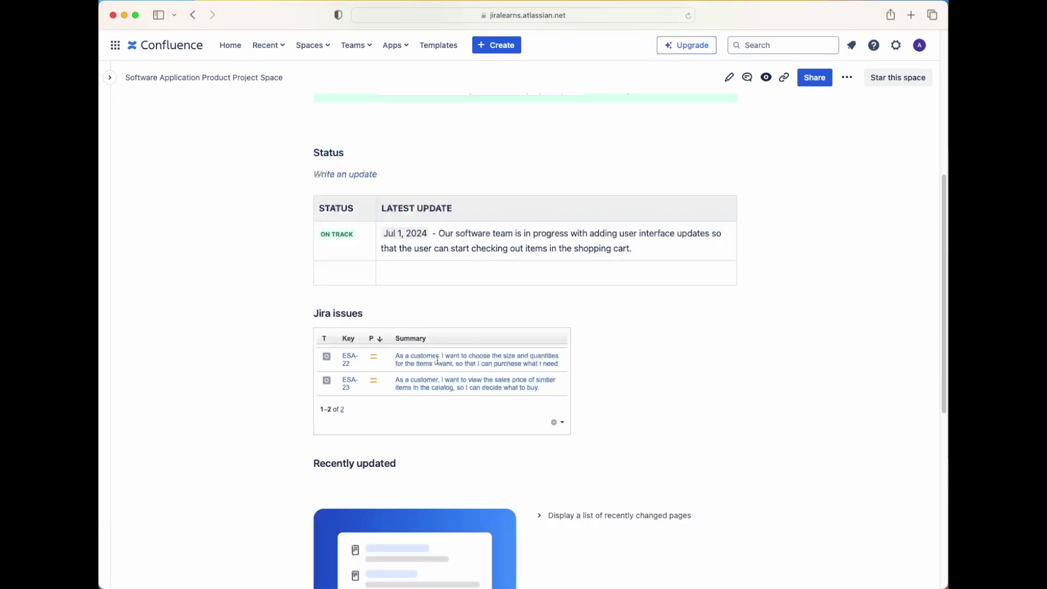
Delete the empty second row from the Status table
click(462, 372)
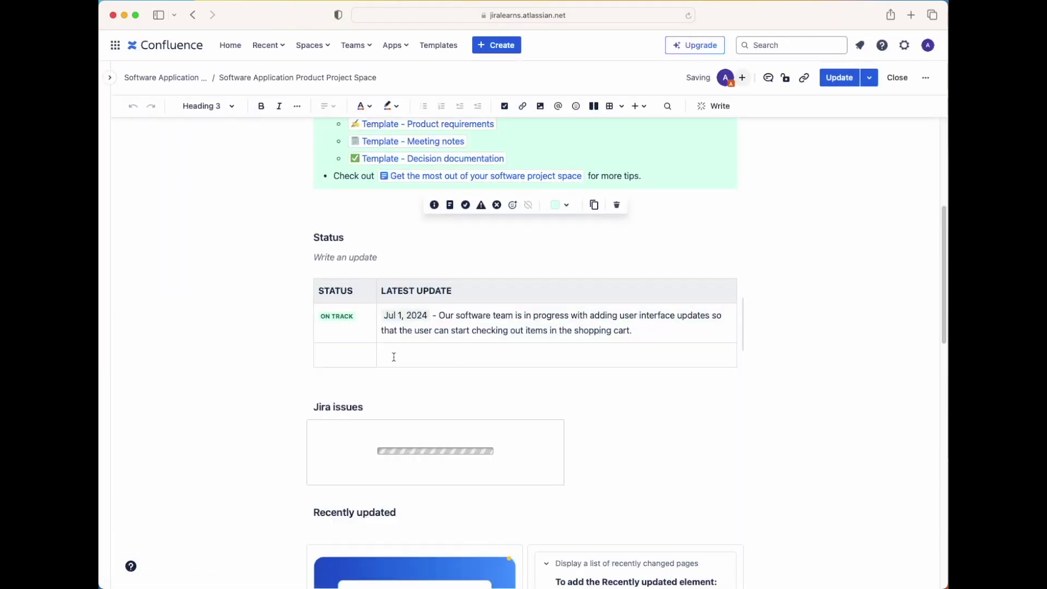
click(365, 358)
right_click(365, 358)
click(331, 355)
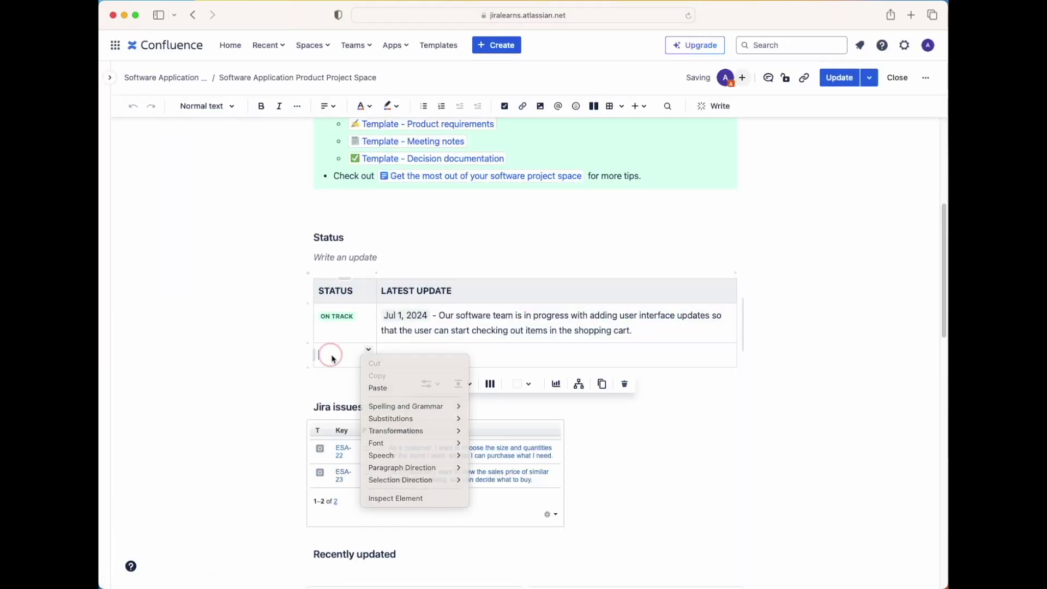
click(370, 352)
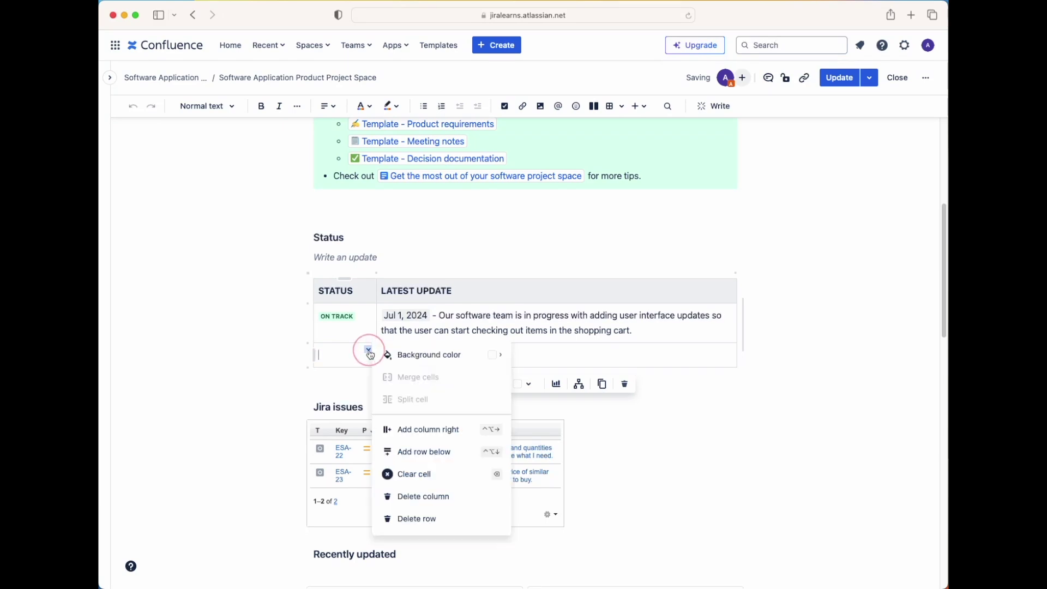
click(434, 519)
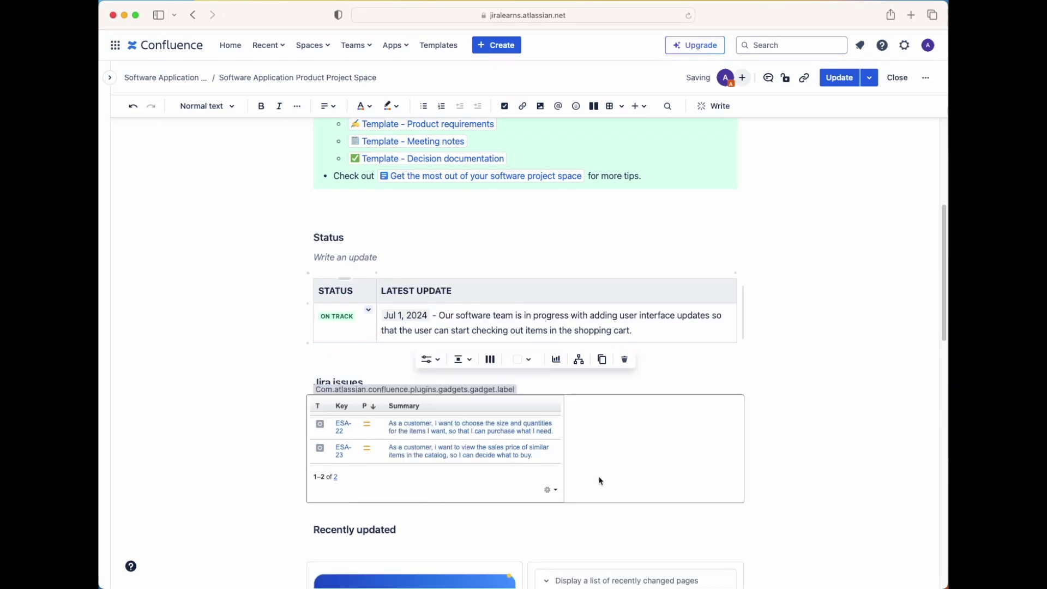
Remove the Recently updated instructions placeholder layout
click(615, 458)
scroll(614, 458, down, 1)
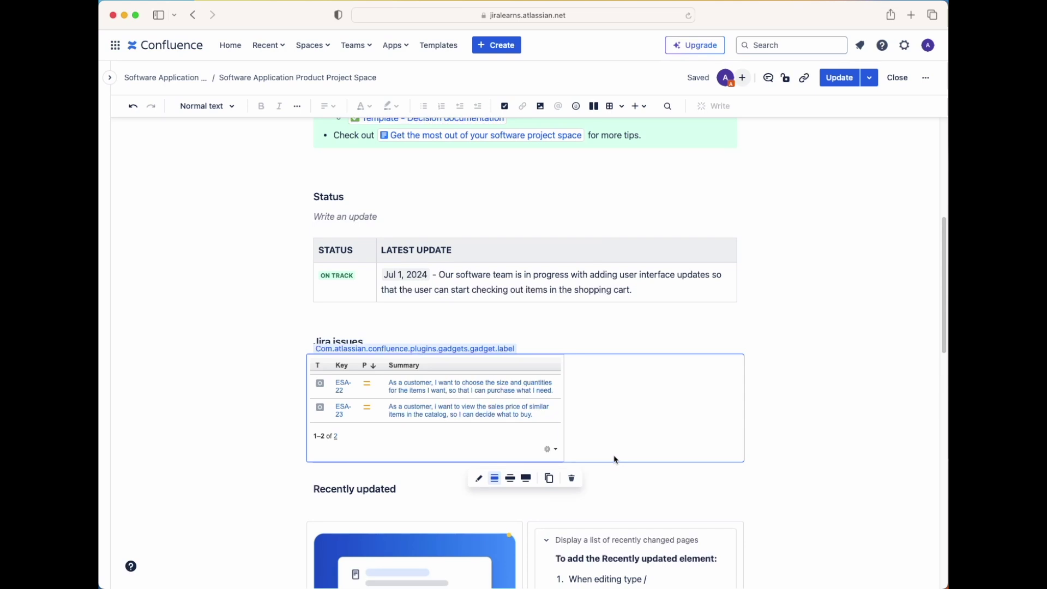
scroll(614, 458, down, 2)
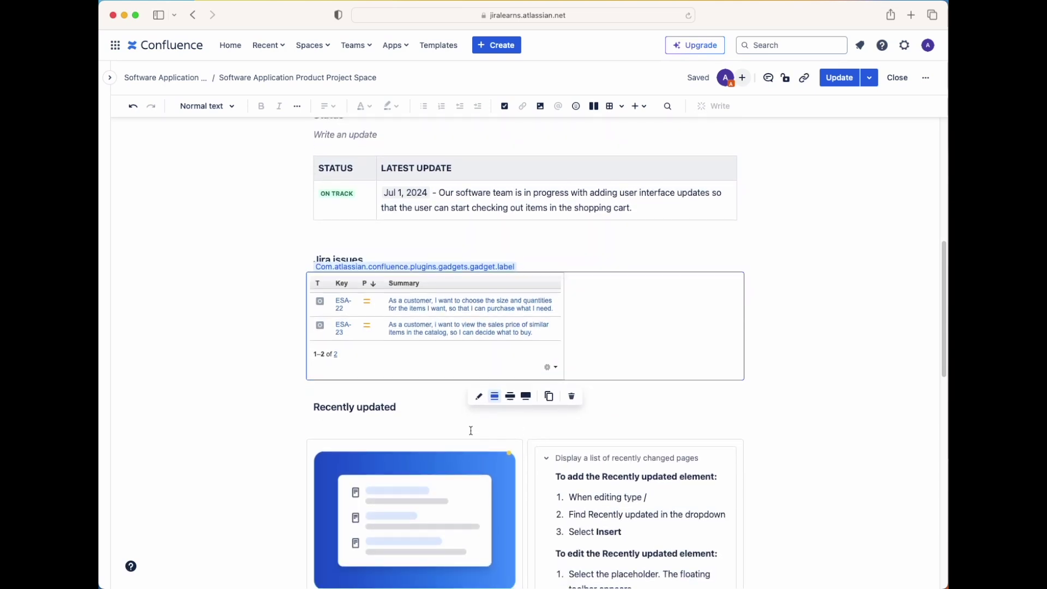
click(417, 415)
scroll(417, 415, down, 4)
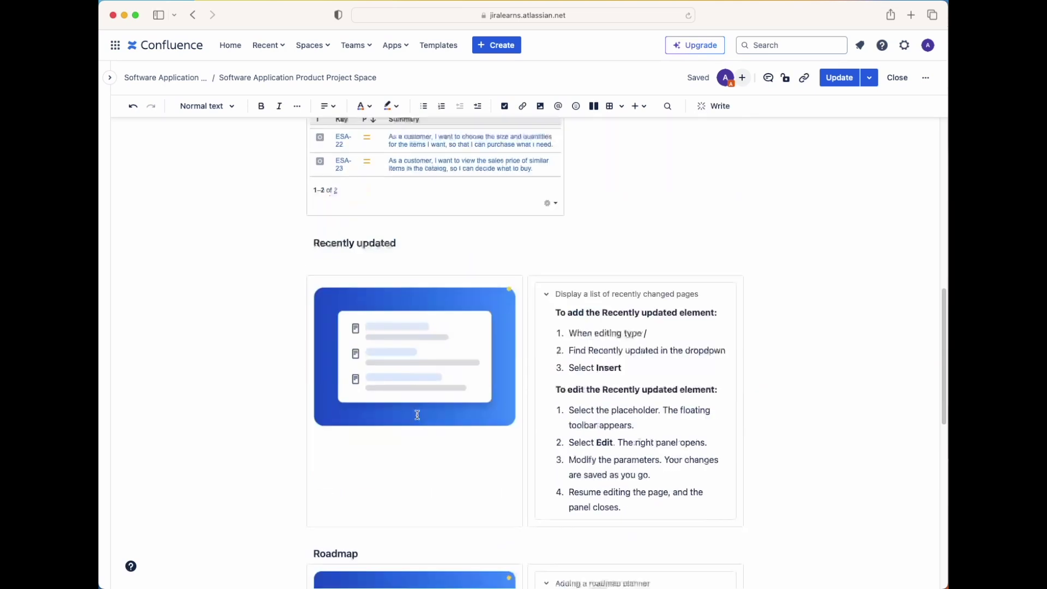
click(671, 348)
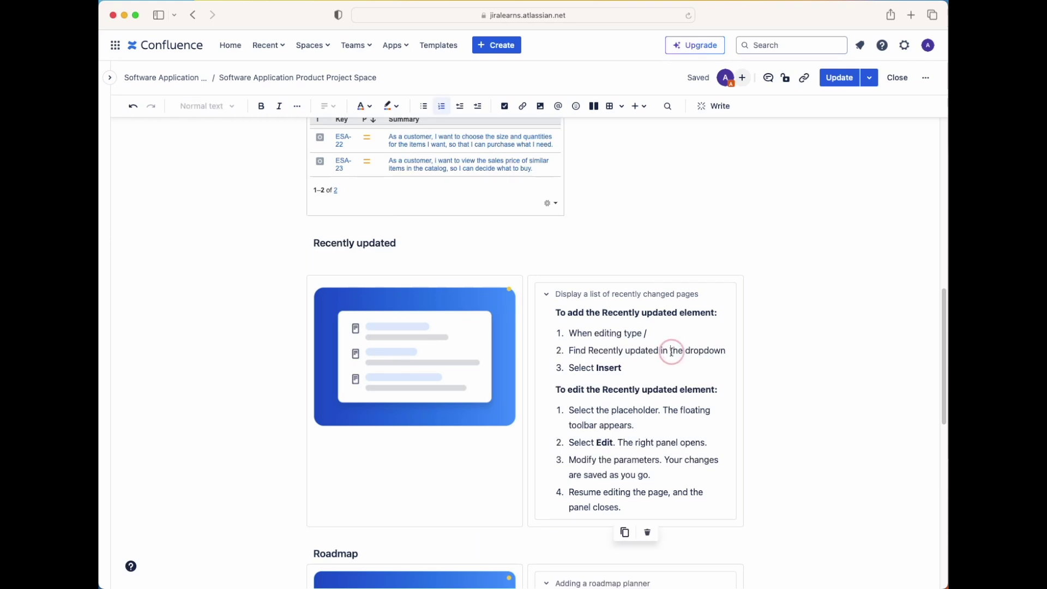
click(579, 488)
Insert a Recently Updated Dashboard macro on a new line below the Recently updated heading
click(453, 203)
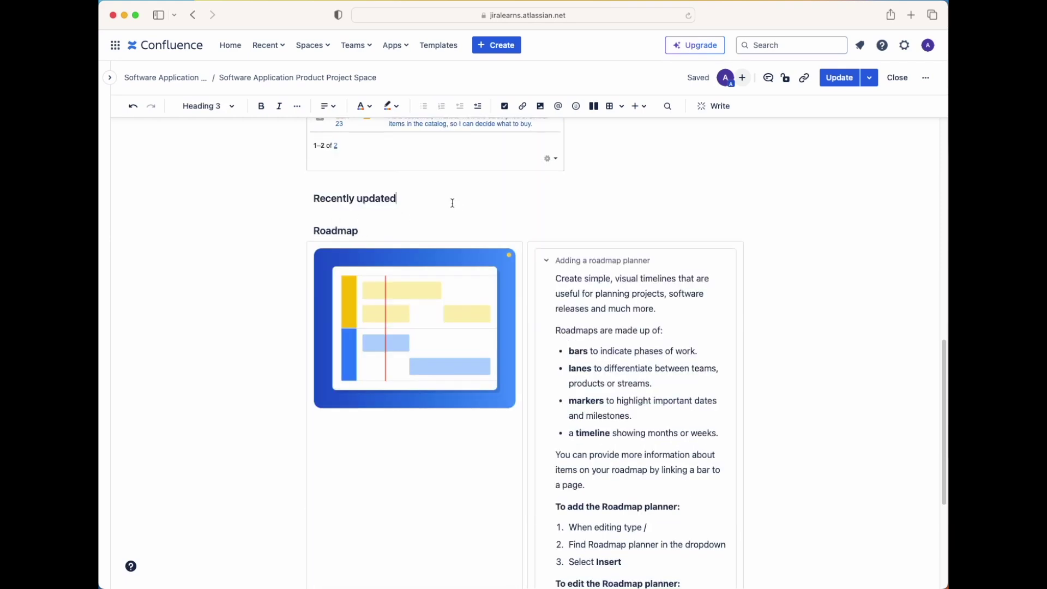
key(Return)
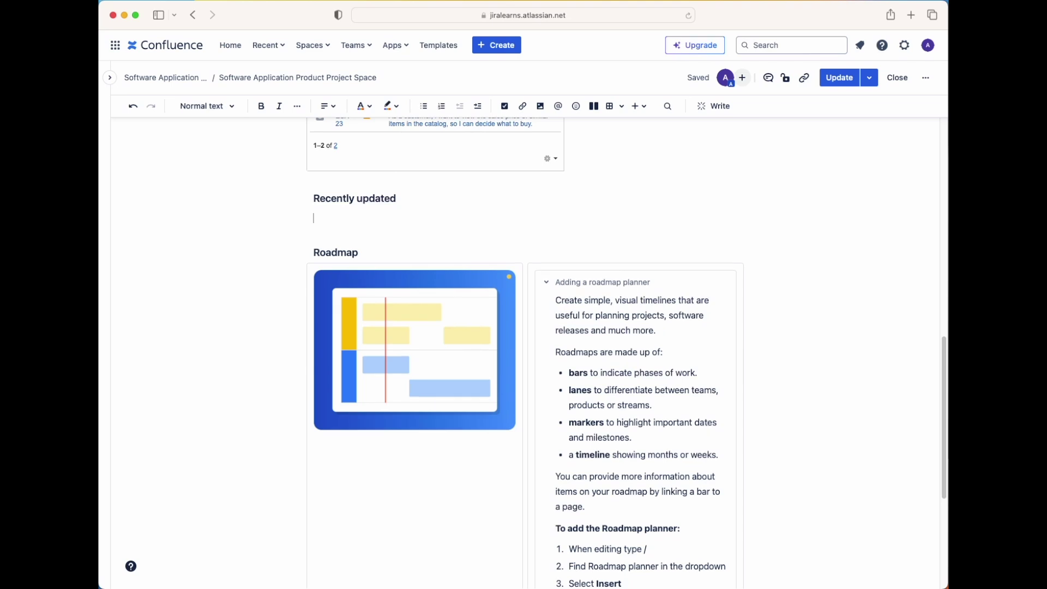
text(/r)
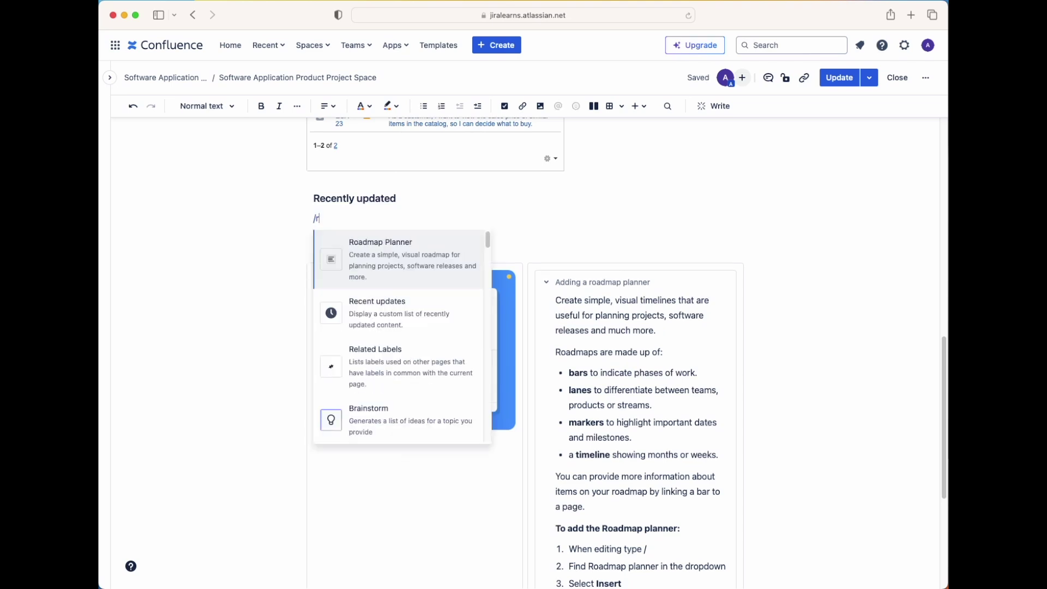
text(ece)
click(396, 305)
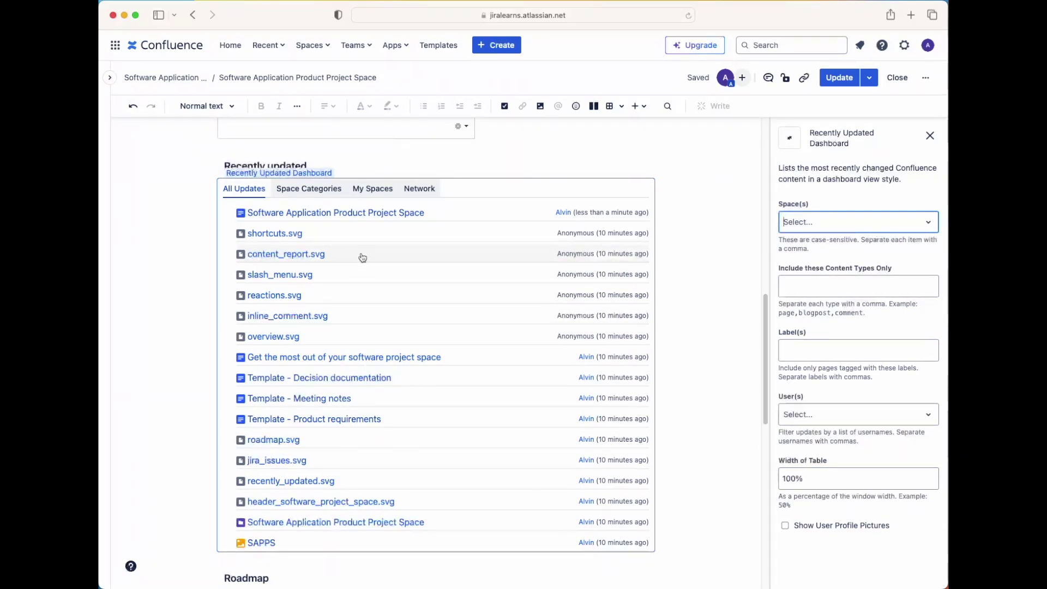
click(890, 221)
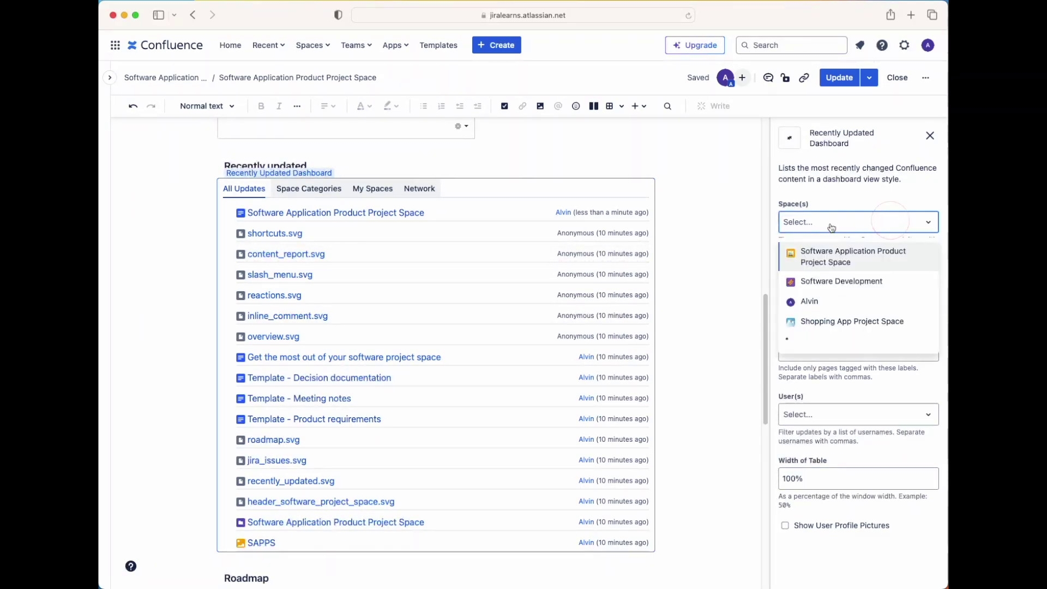
Filter the dashboard to the Software Application Product Project Space and 'page' content type, then save
click(849, 260)
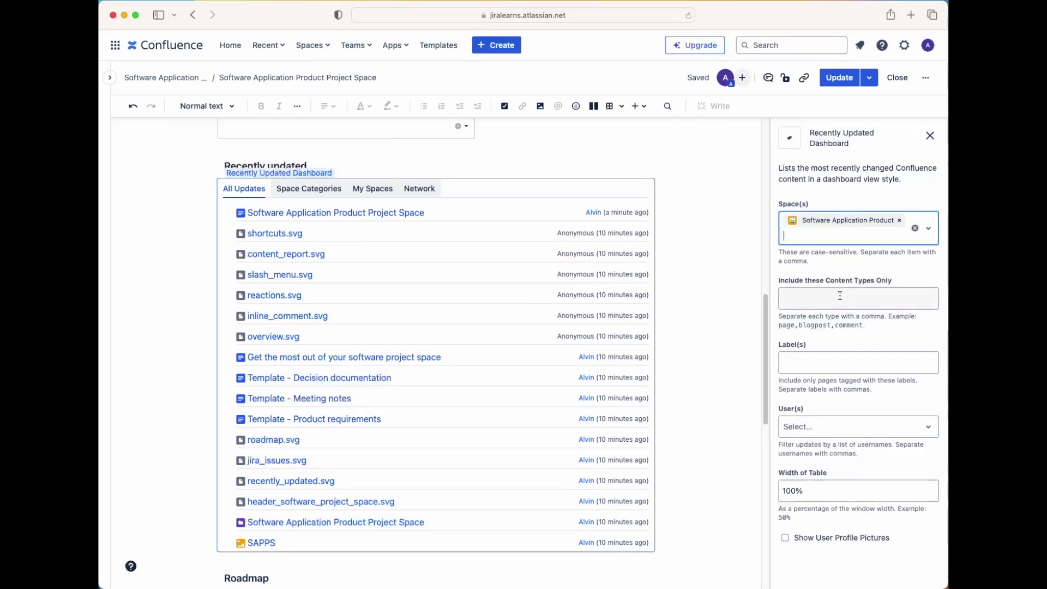
click(835, 298)
text(page)
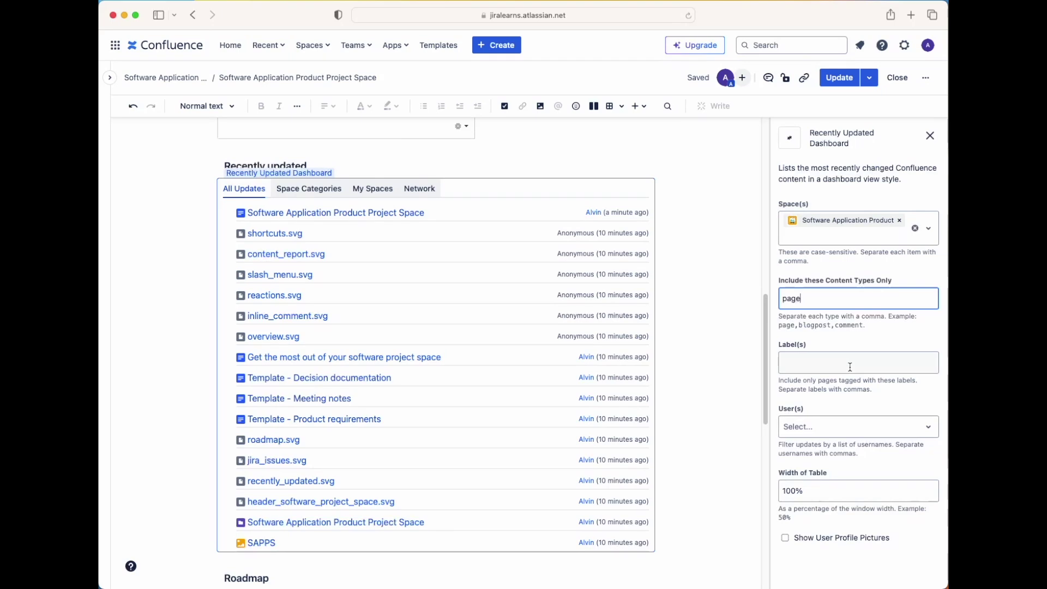
click(850, 367)
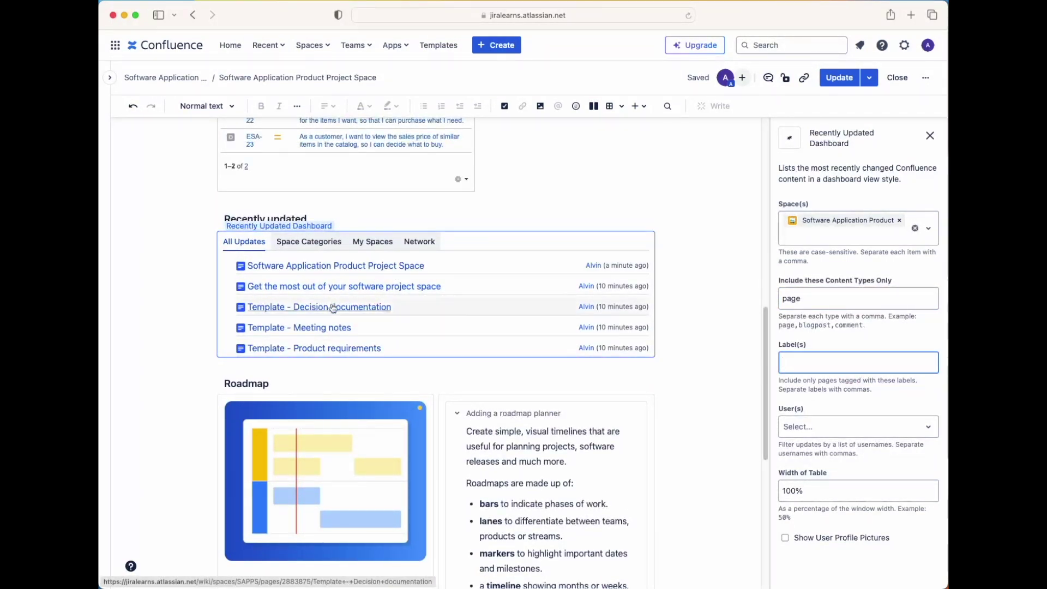
scroll(333, 308, up, 1)
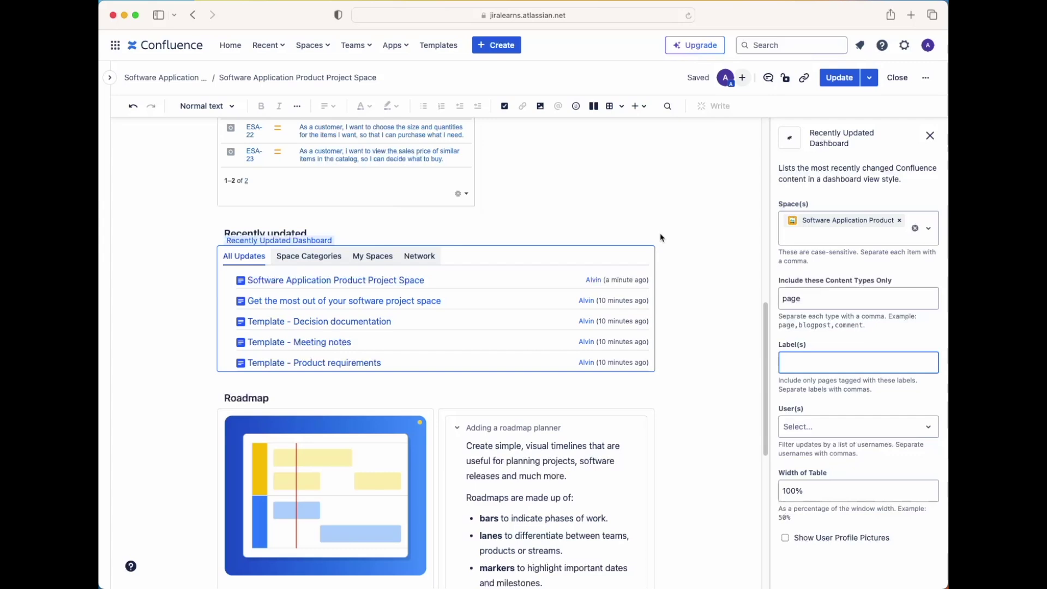
scroll(660, 237, up, 3)
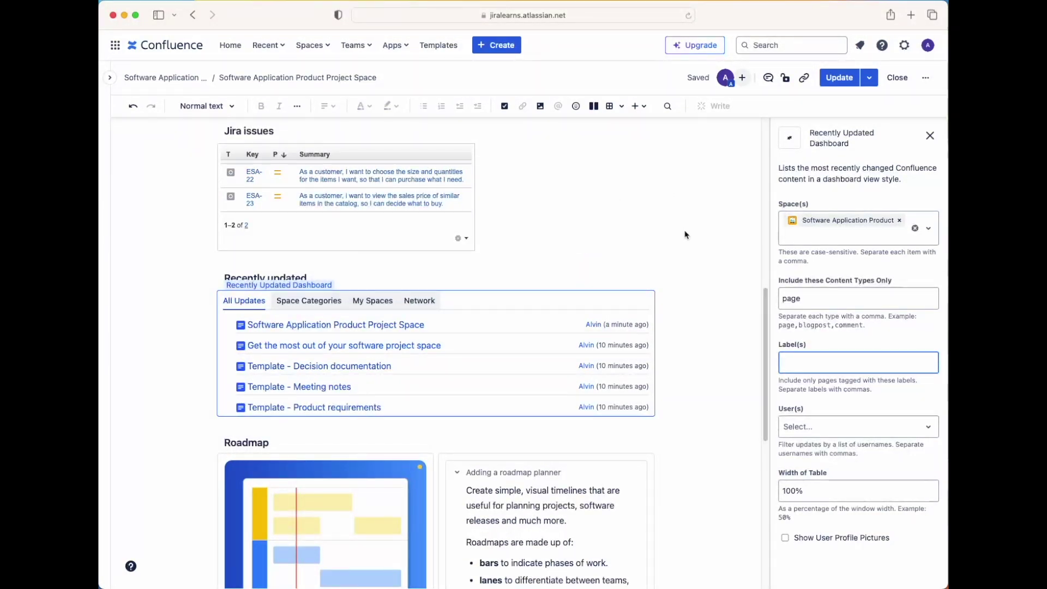
click(837, 79)
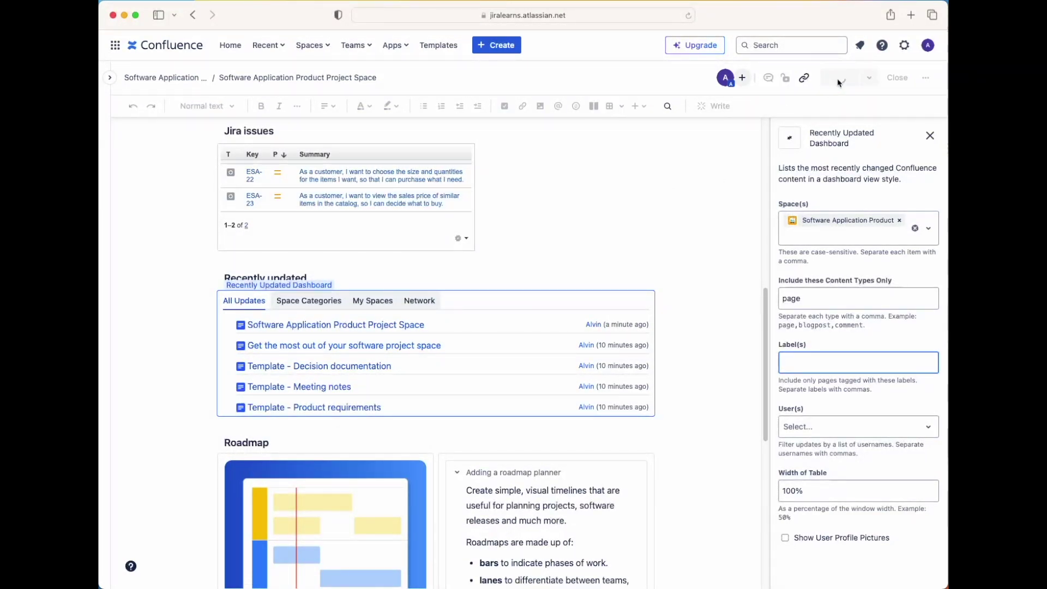
Scroll through the published overview page to review the filtered dashboard
scroll(771, 329, down, 5)
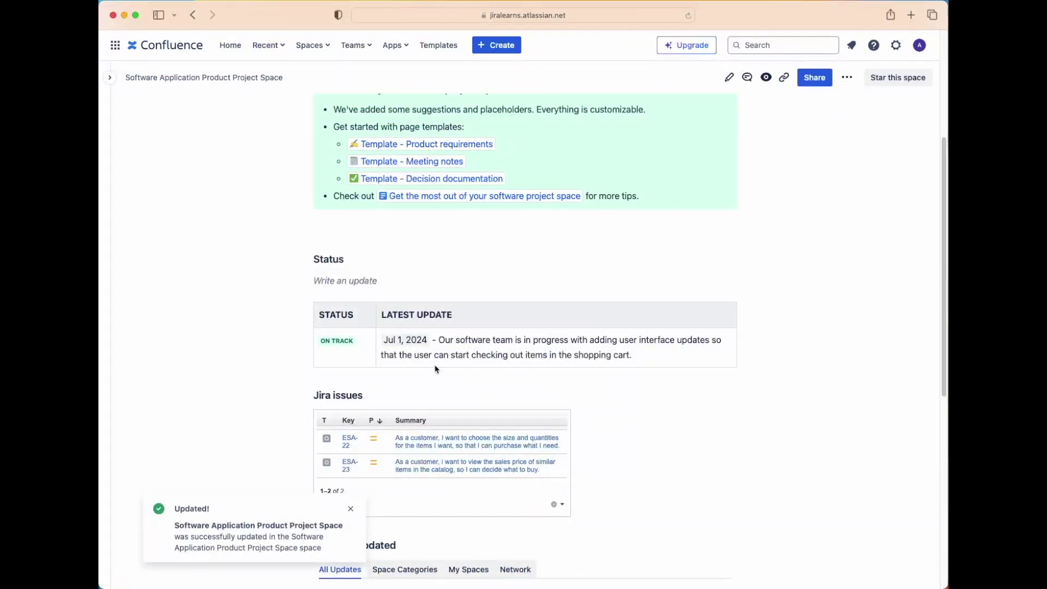
scroll(434, 369, down, 3)
scroll(367, 391, down, 4)
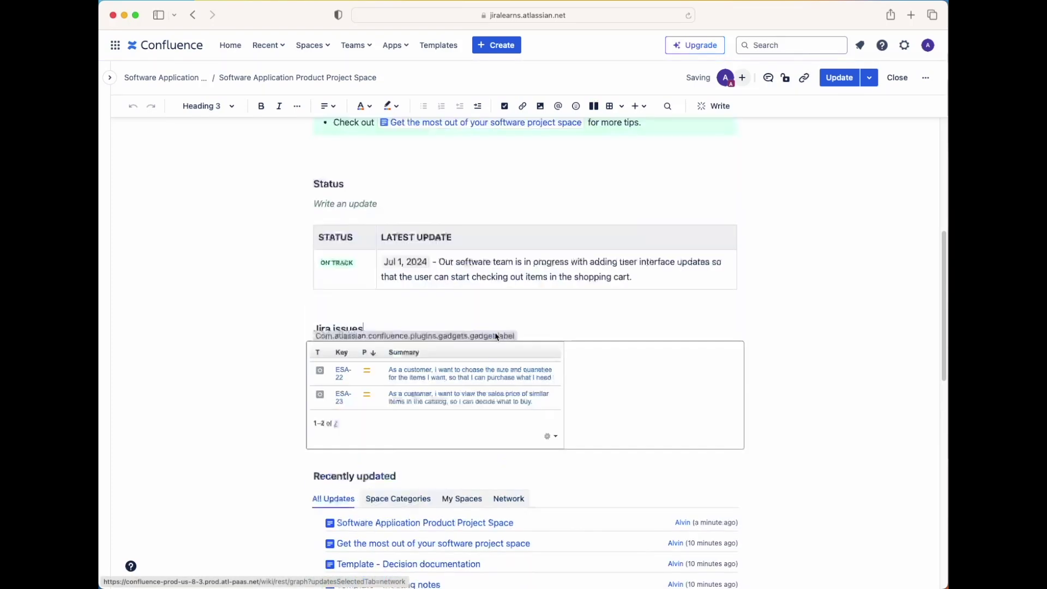
scroll(497, 336, up, 5)
Delete the 'Write an update' placeholder text and its empty line under Status
click(342, 378)
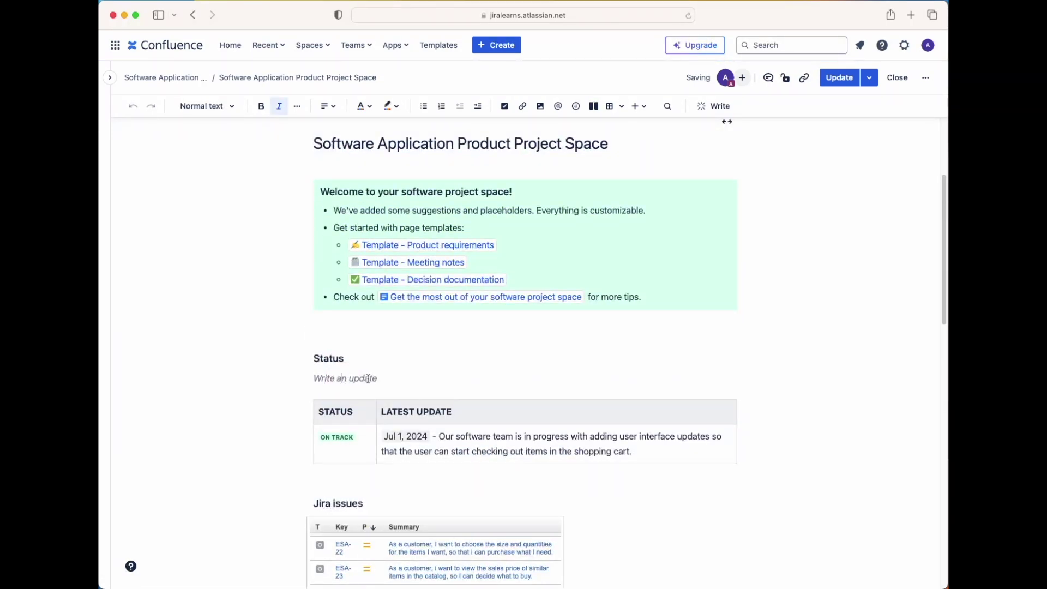
drag(366, 379, 304, 377)
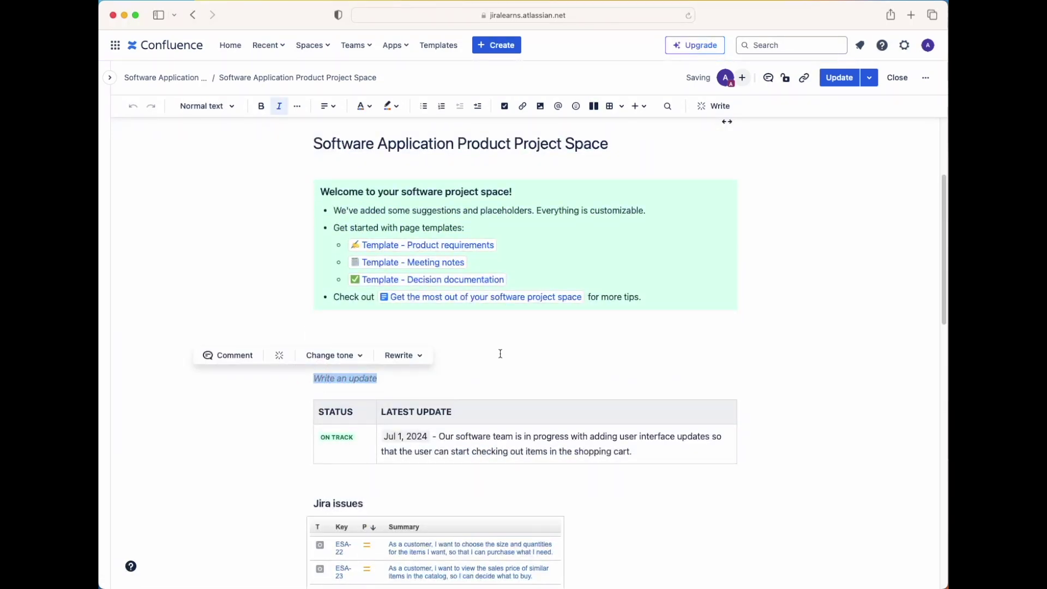
key(BackSpace)
key(Delete)
Select the two-column roadmap instructions layout in the Roadmap section
scroll(669, 394, down, 10)
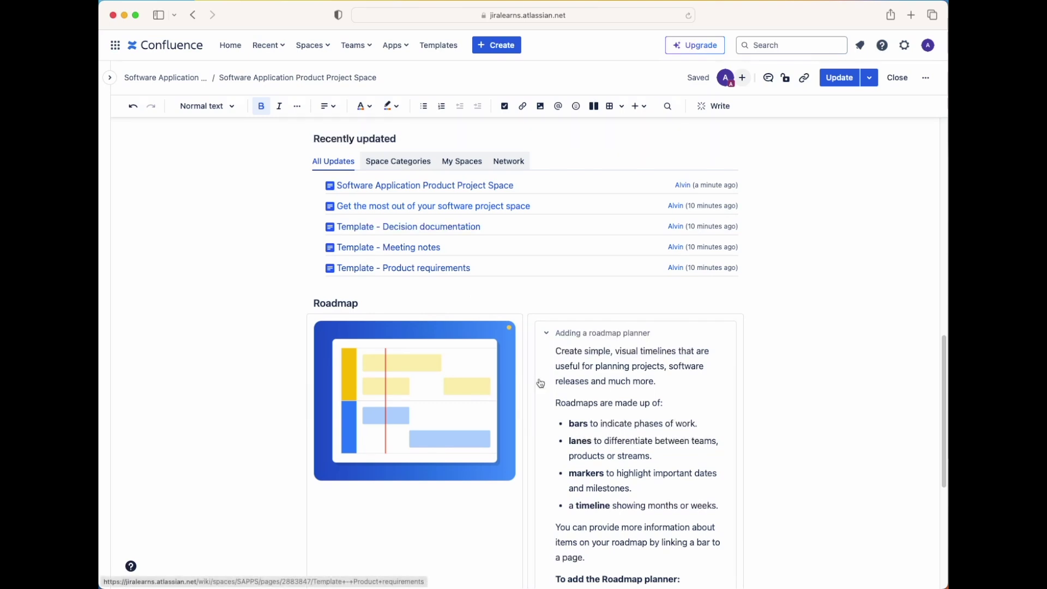
scroll(665, 415, down, 1)
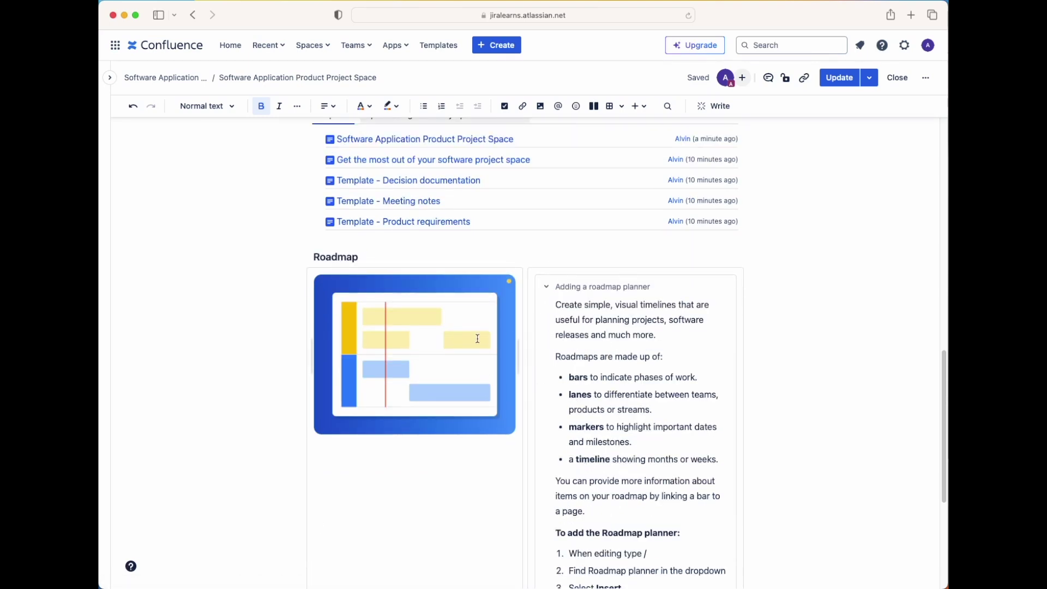
scroll(487, 399, down, 5)
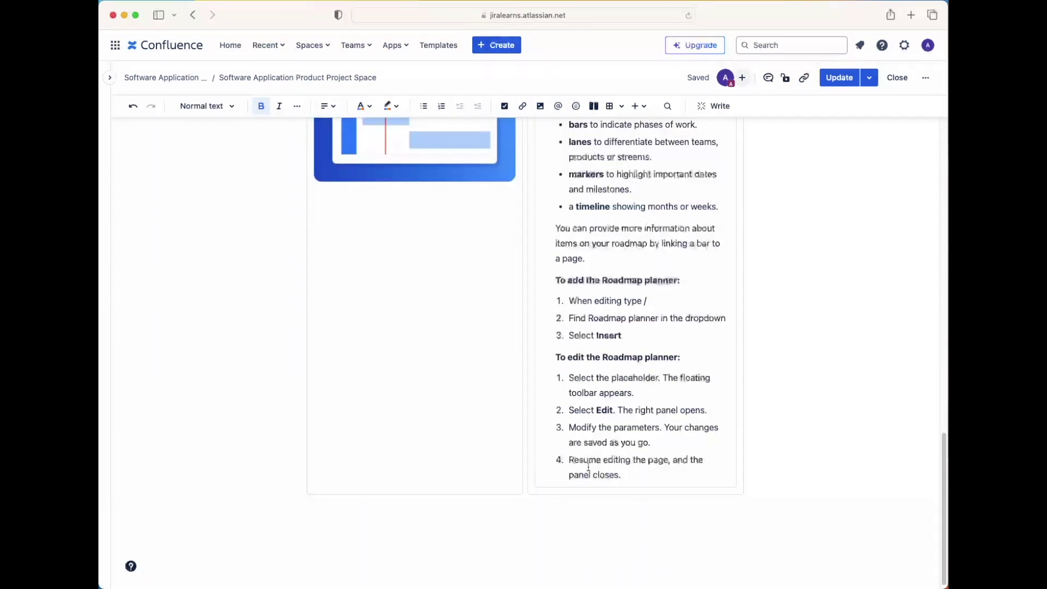
click(492, 494)
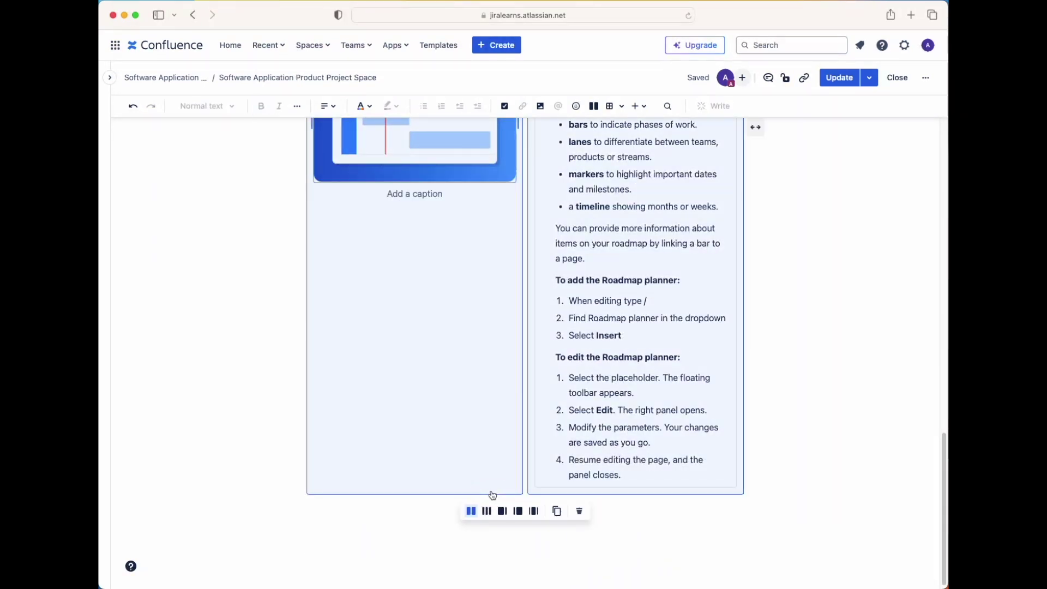
Delete the sample roadmap layout and insert a Roadmap Planner using /road
click(579, 512)
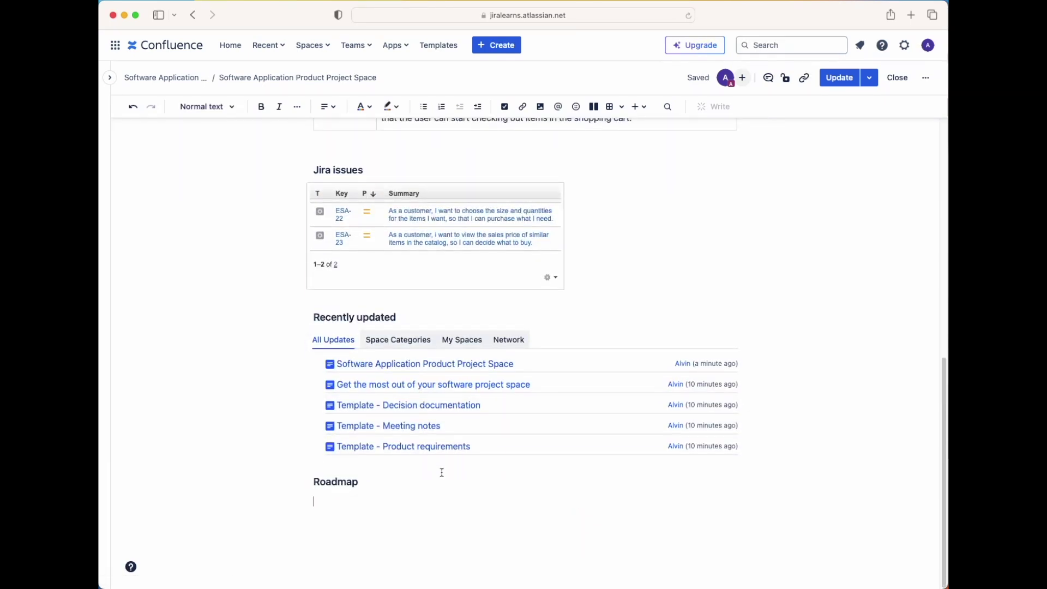
text(/)
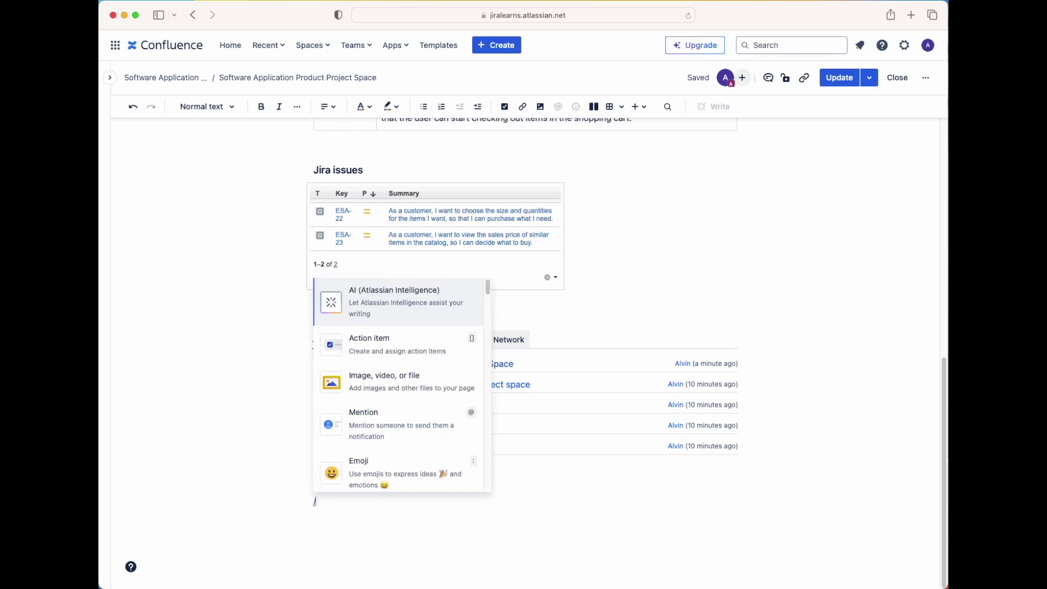
text(r)
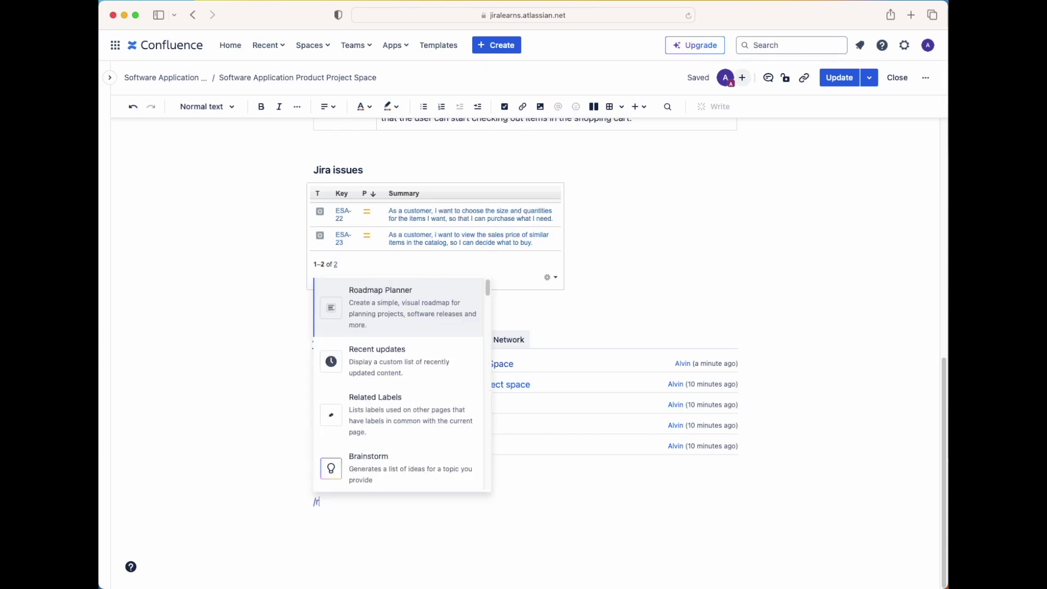
text(oad)
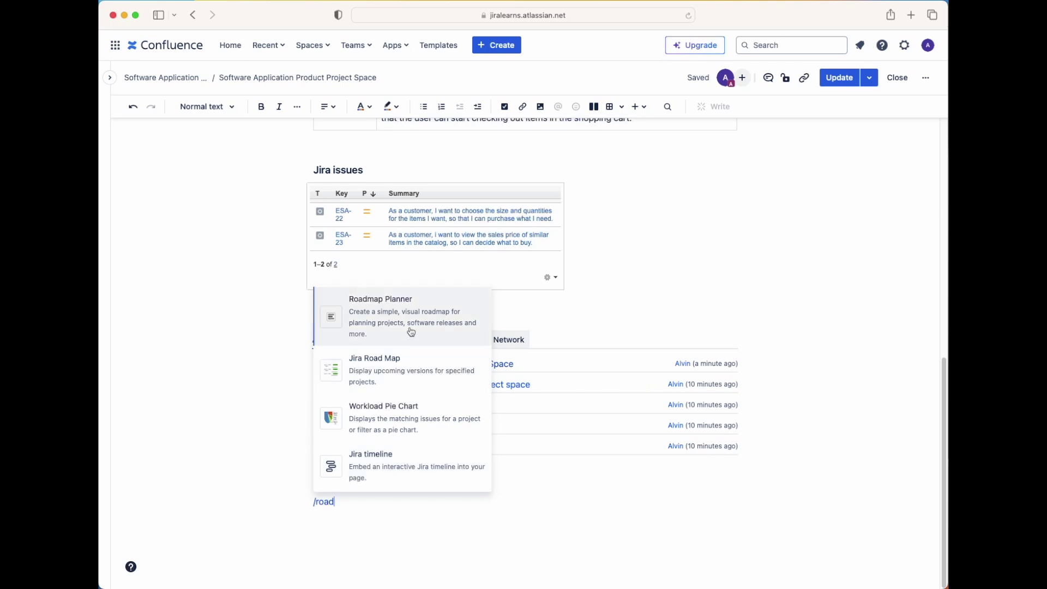
click(407, 320)
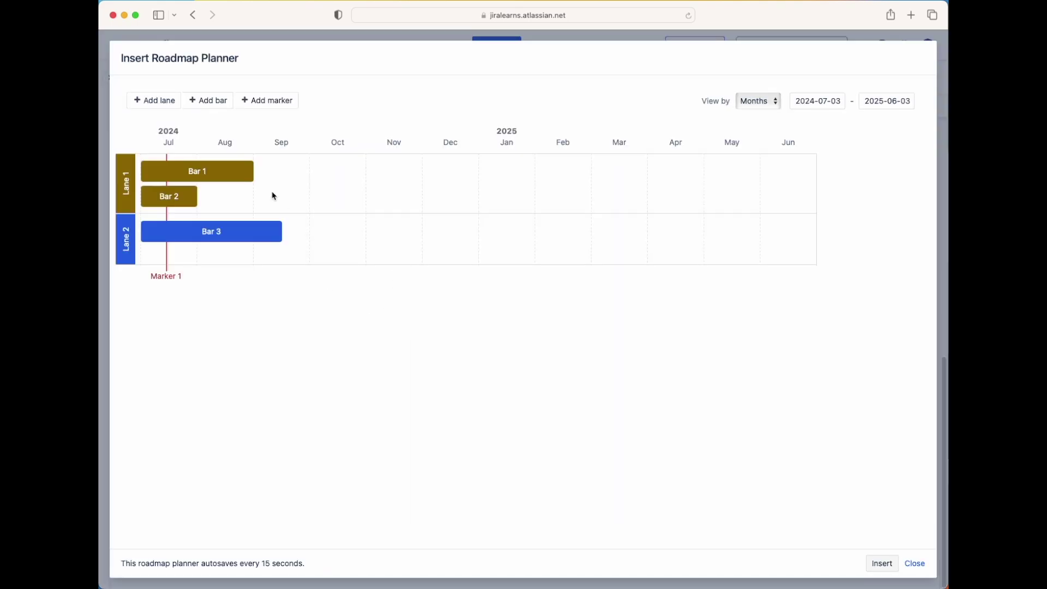
Add four bars: three in Lane 1 from Sep to Dec, one in Lane 2 at Dec
click(222, 109)
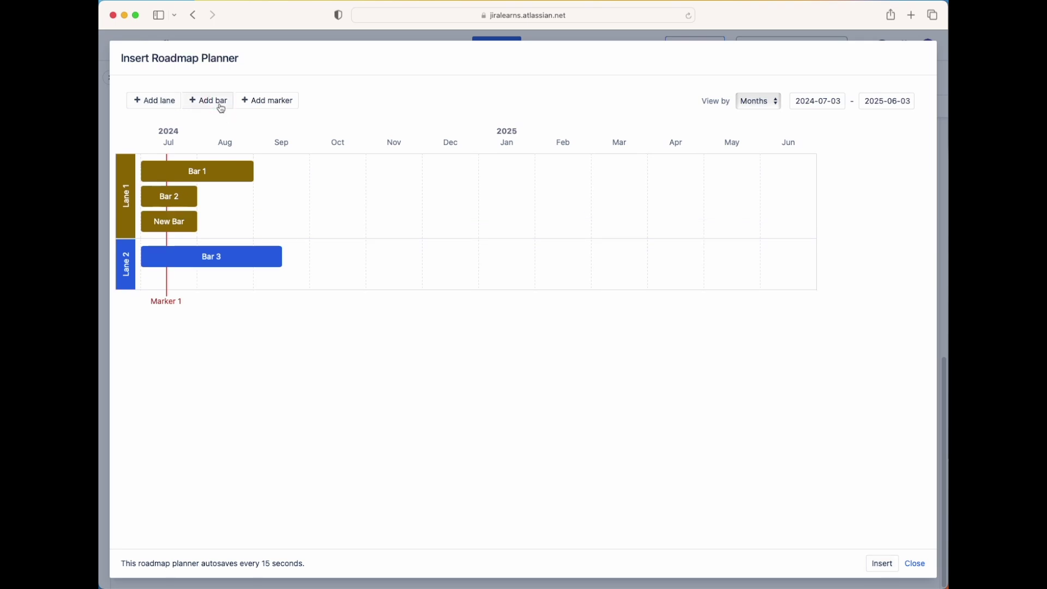
click(217, 109)
drag(174, 229, 369, 172)
drag(165, 196, 374, 256)
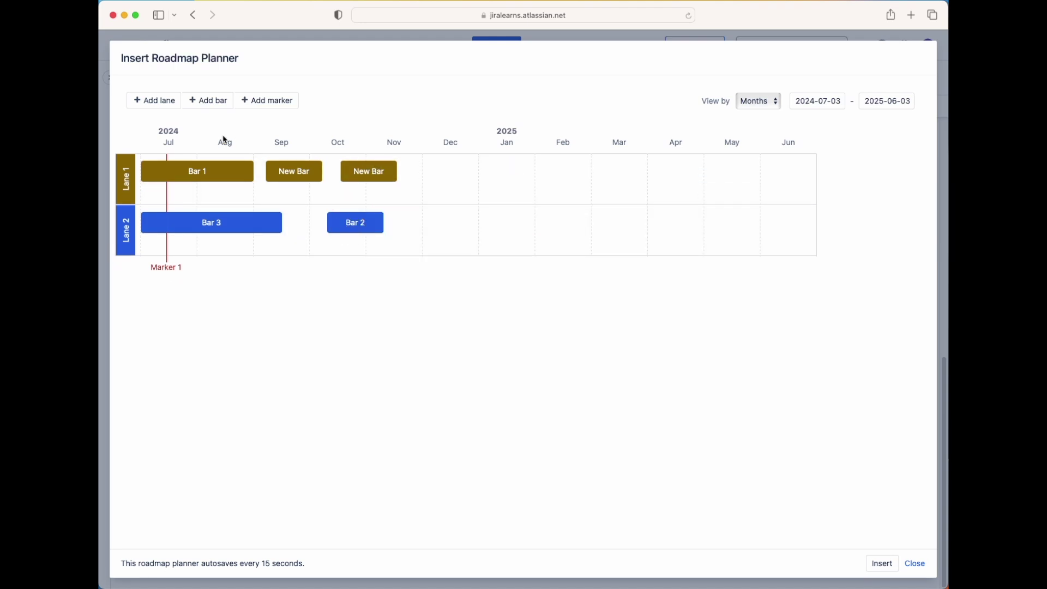
click(195, 101)
drag(168, 196, 425, 228)
click(206, 101)
drag(187, 199, 502, 171)
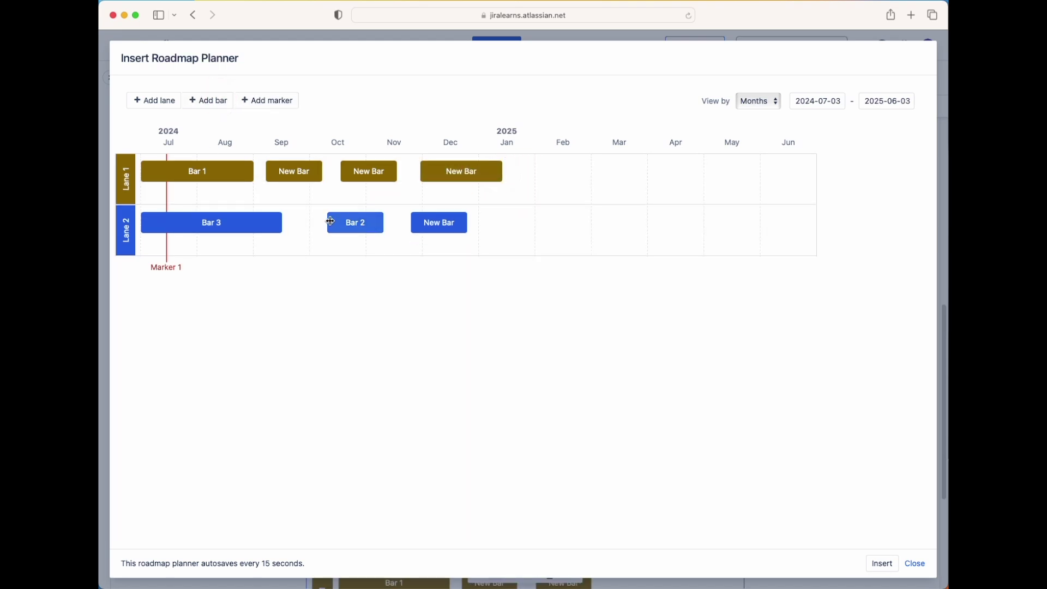
Widen the December bar, move Lane 2's bar to Jan, stretch Bar 2 to Dec, and insert
drag(329, 222, 305, 228)
drag(435, 229, 529, 221)
drag(384, 220, 421, 224)
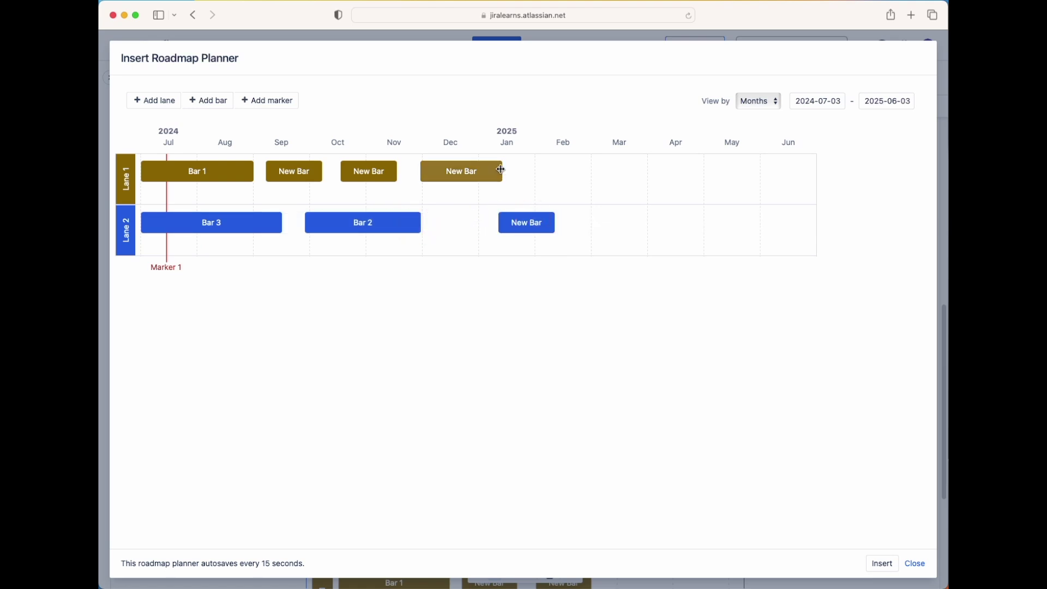
click(882, 564)
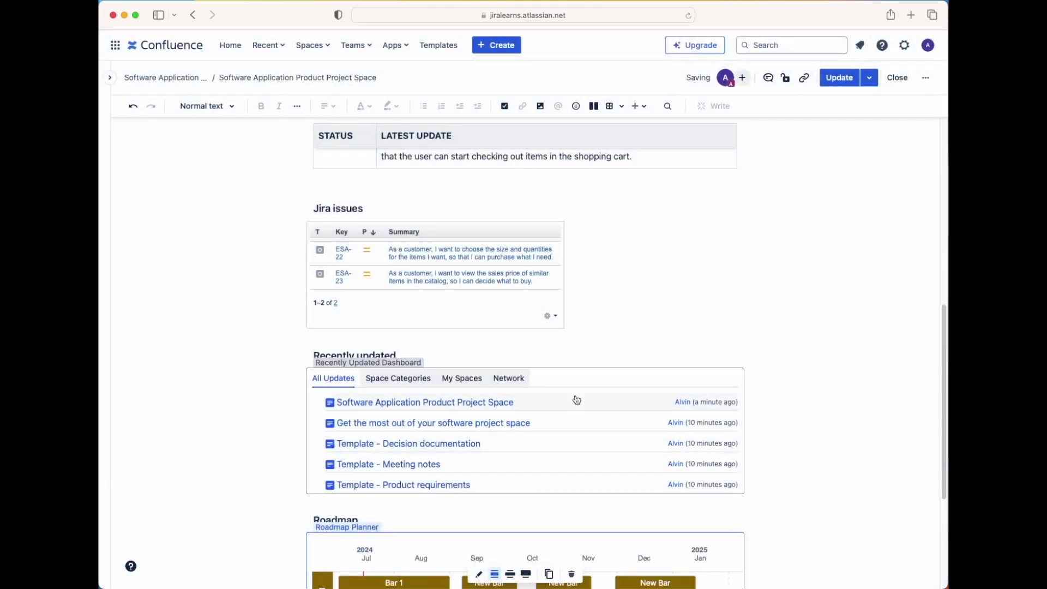
Publish the page with the new roadmap and dismiss the Updated! confirmation
scroll(577, 400, down, 3)
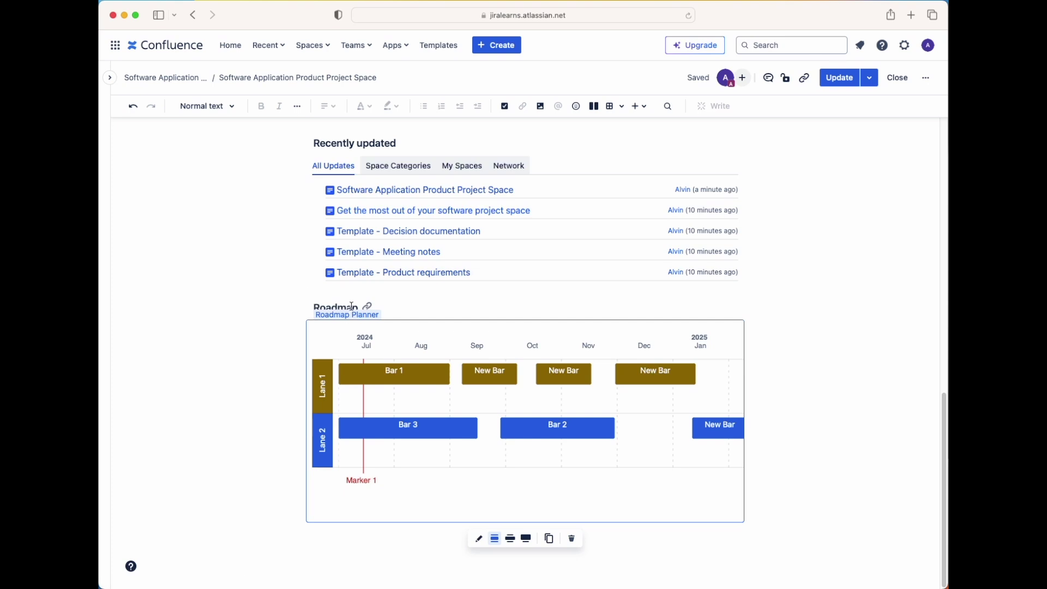
click(839, 78)
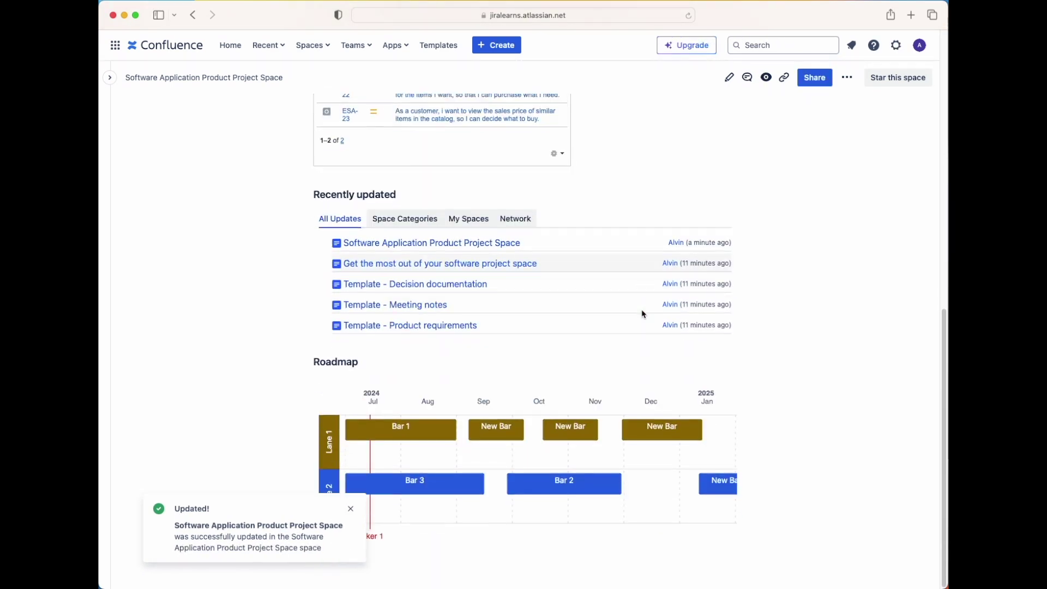
click(351, 509)
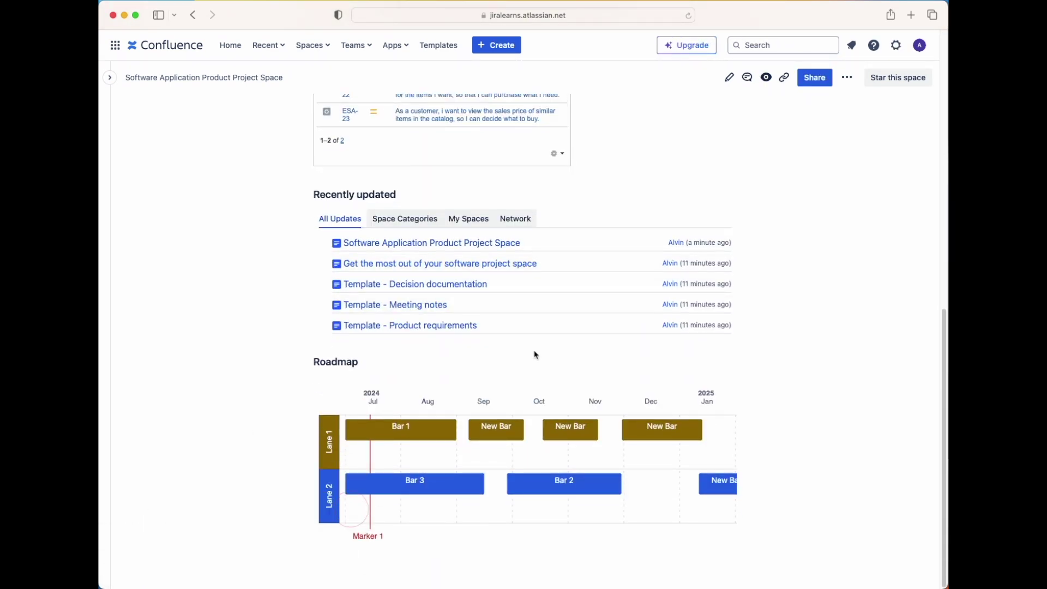
Review the published overview and expand the space sidebar showing the page tree
scroll(415, 478, up, 15)
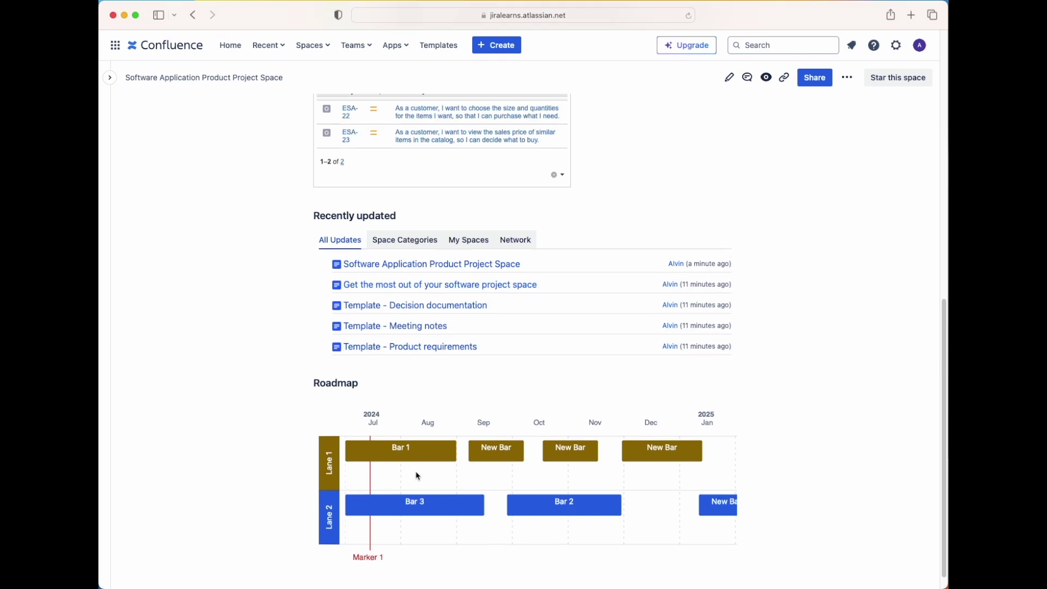
scroll(405, 461, down, 5)
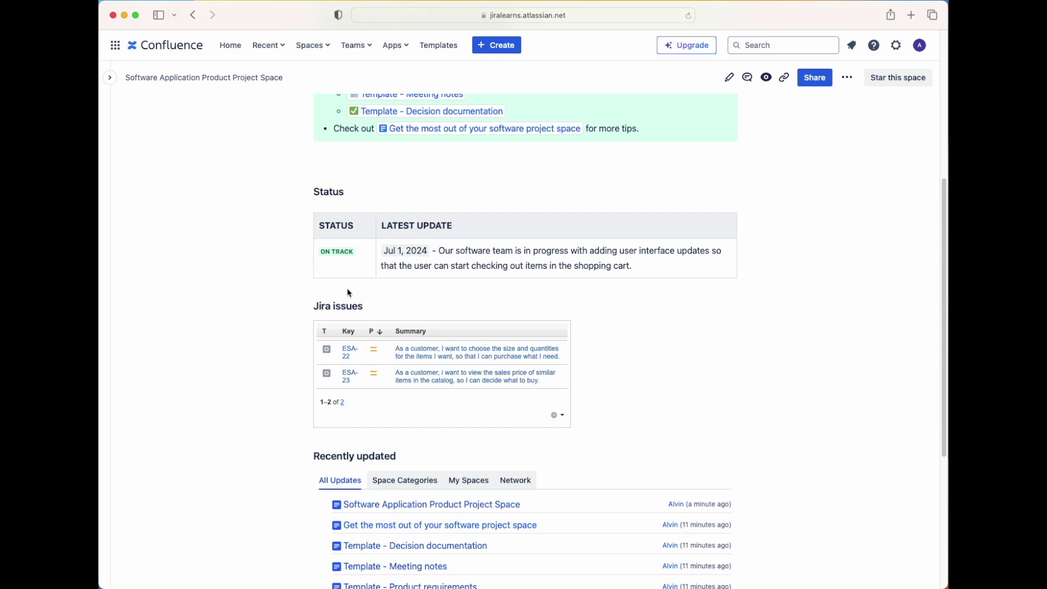
scroll(411, 409, down, 2)
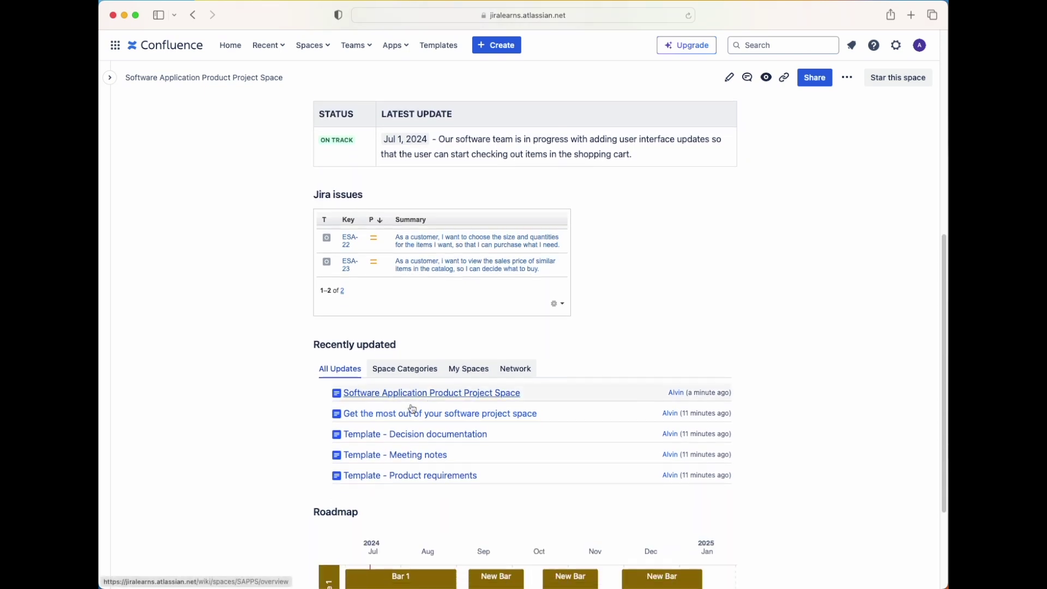
scroll(412, 408, down, 2)
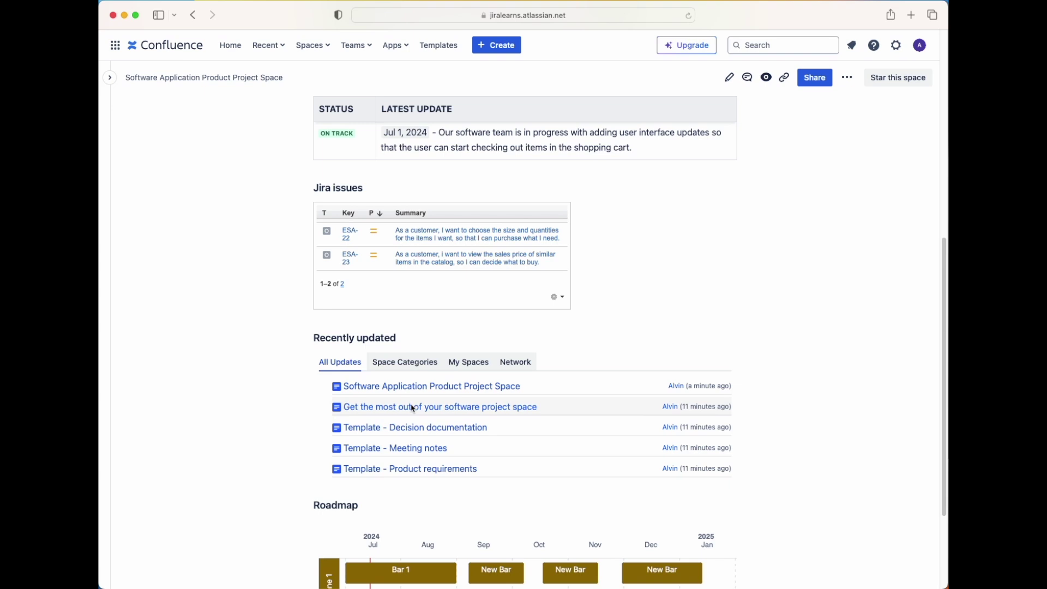
scroll(412, 408, down, 1)
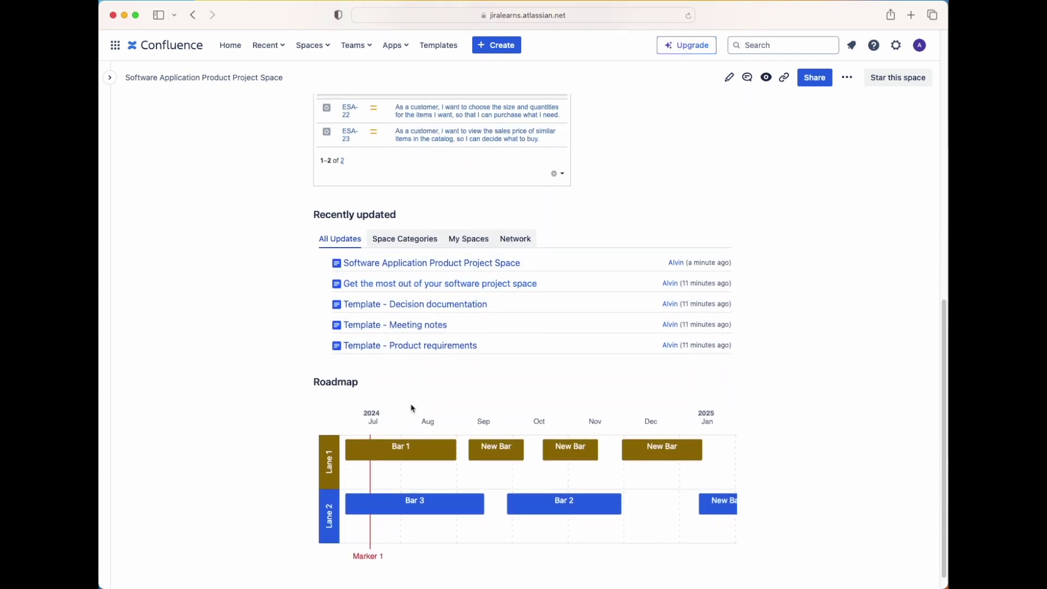
scroll(411, 408, up, 10)
click(110, 77)
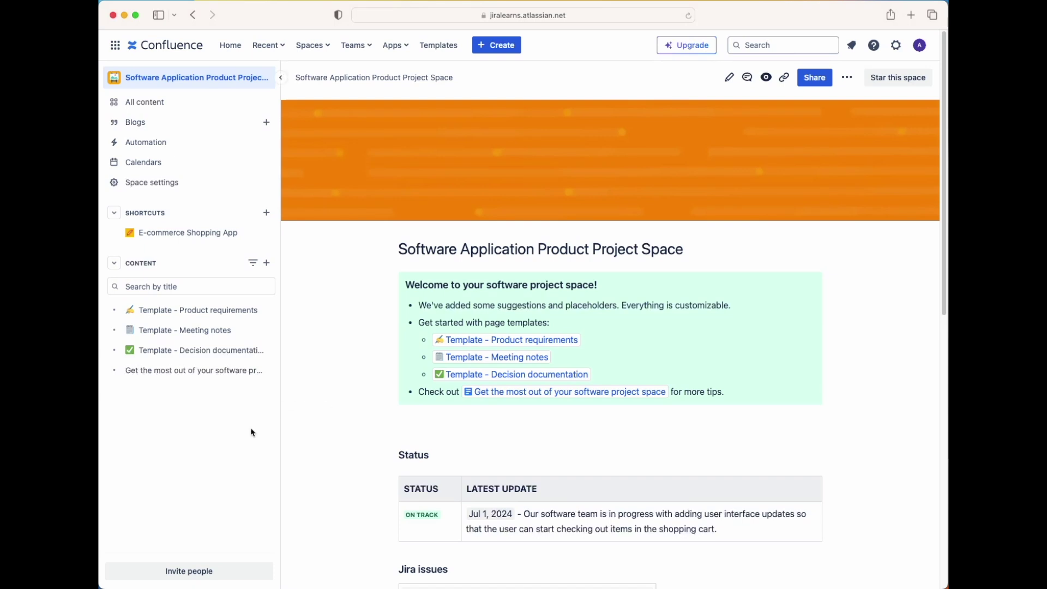
Create and publish a blank page titled 'Meeting Notes'
click(267, 263)
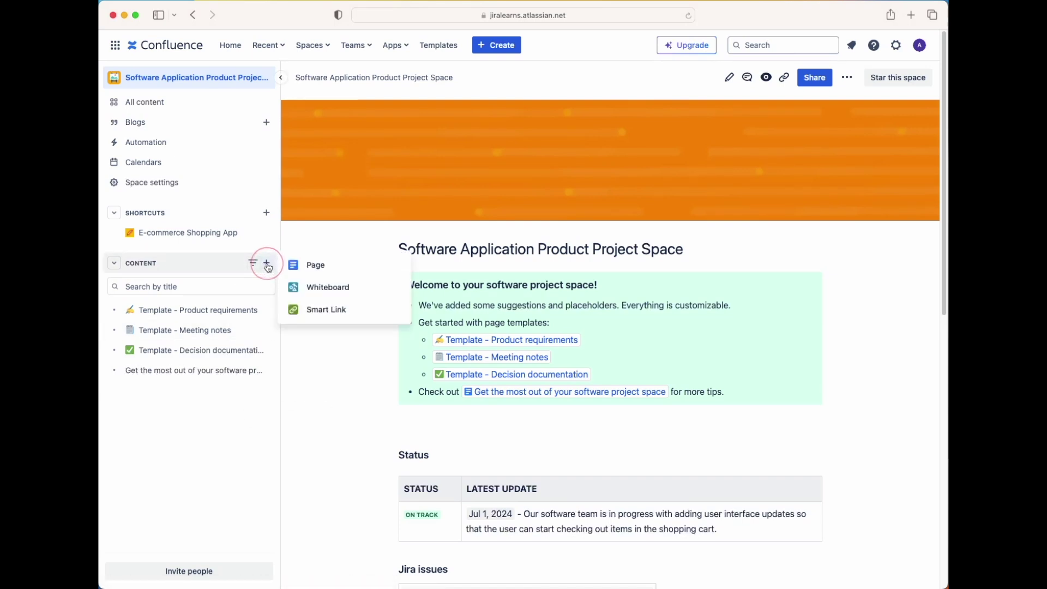
click(330, 272)
click(434, 181)
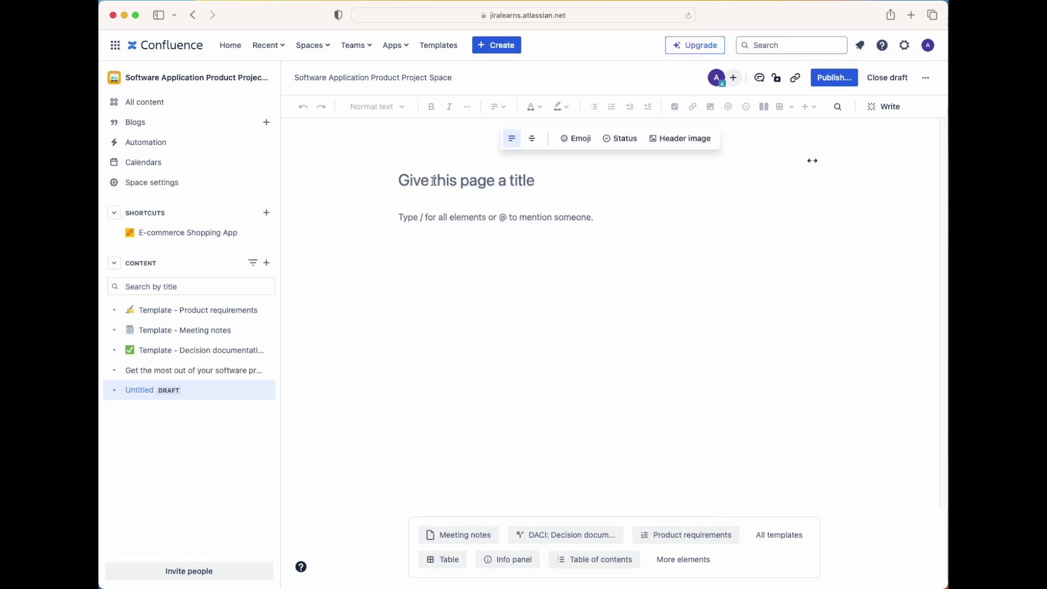
text(Meeting Notes)
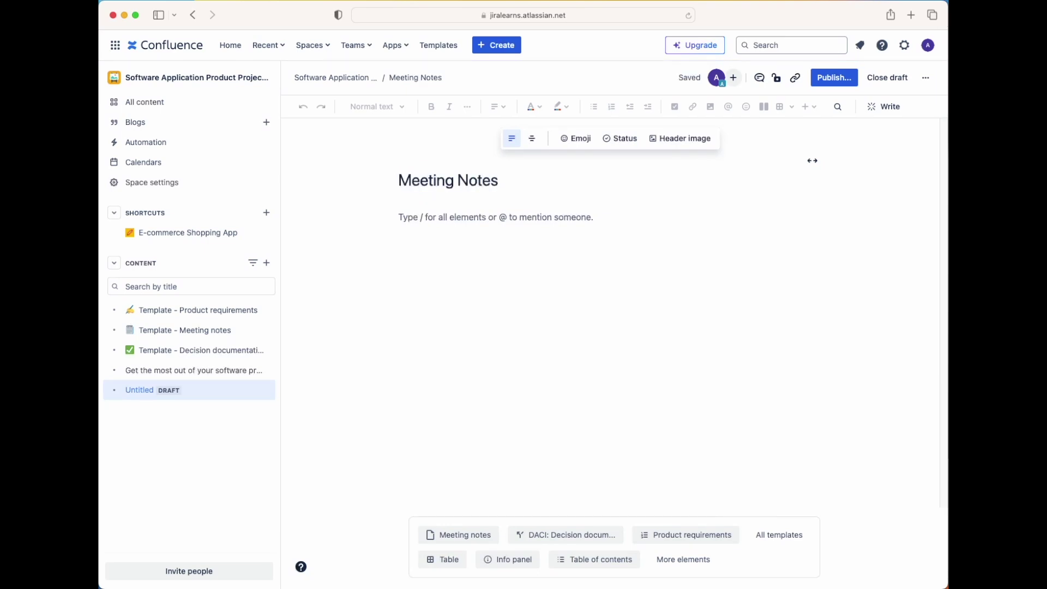
click(834, 78)
click(627, 218)
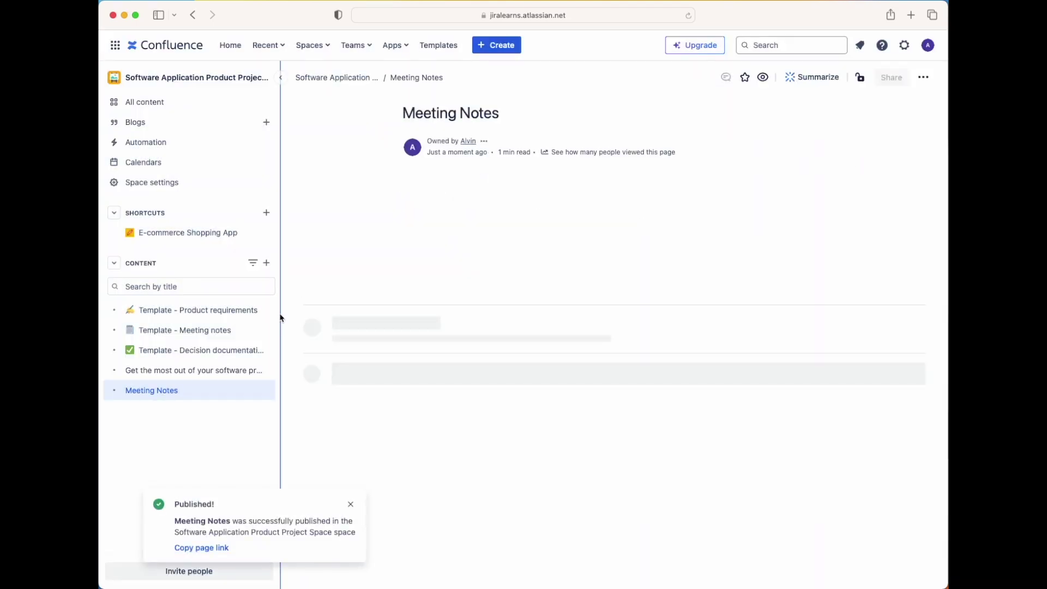
Create and publish a blank page titled 'Project Documents'
click(266, 263)
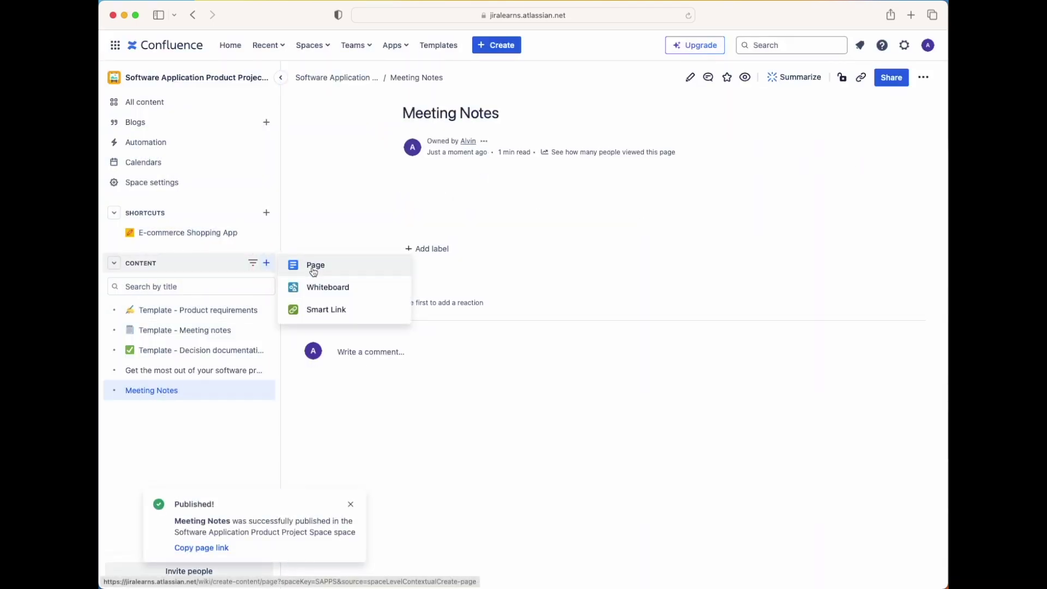
click(314, 271)
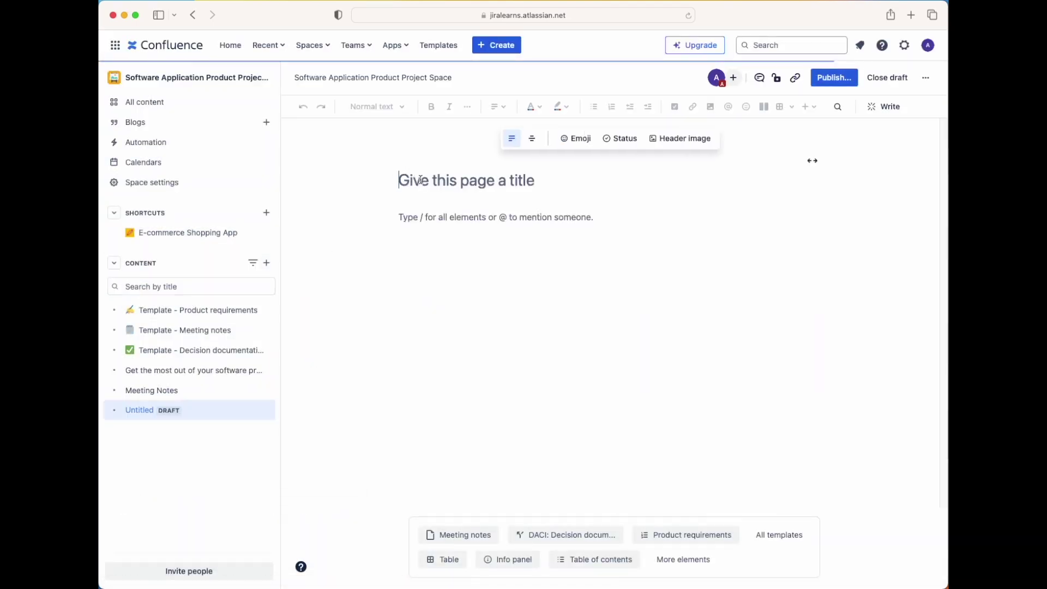
text(Project Documents)
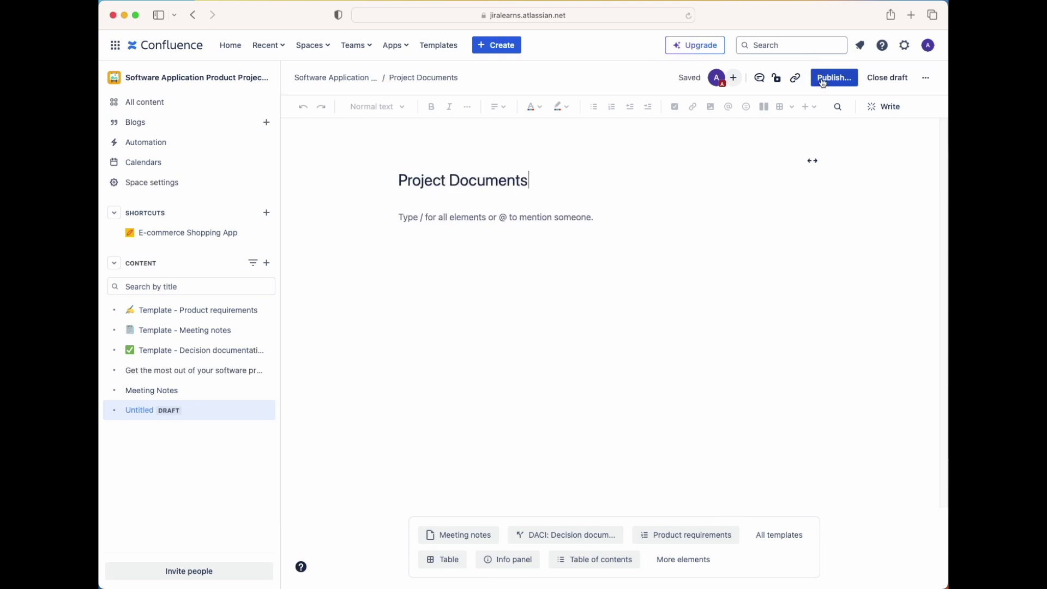
click(823, 79)
click(630, 220)
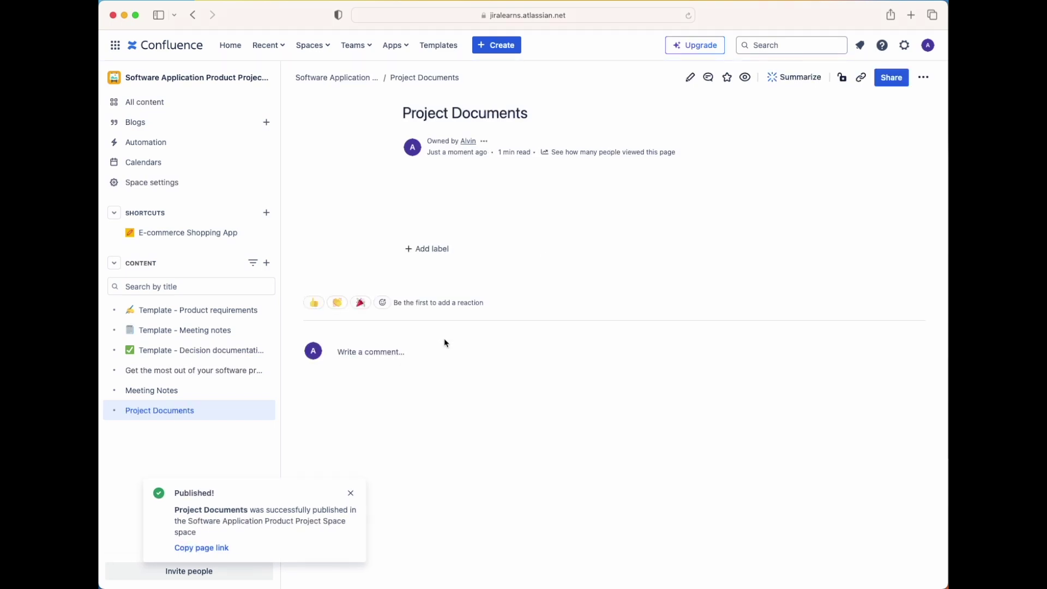
Move Template - Meeting notes under Meeting Notes and check it is nested there
drag(186, 335, 153, 390)
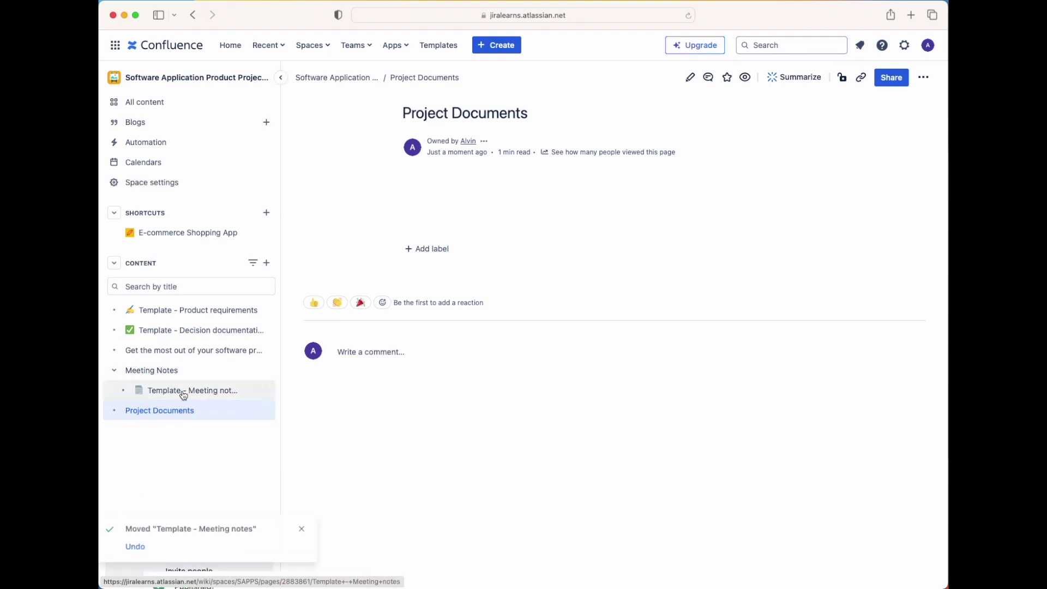
click(114, 370)
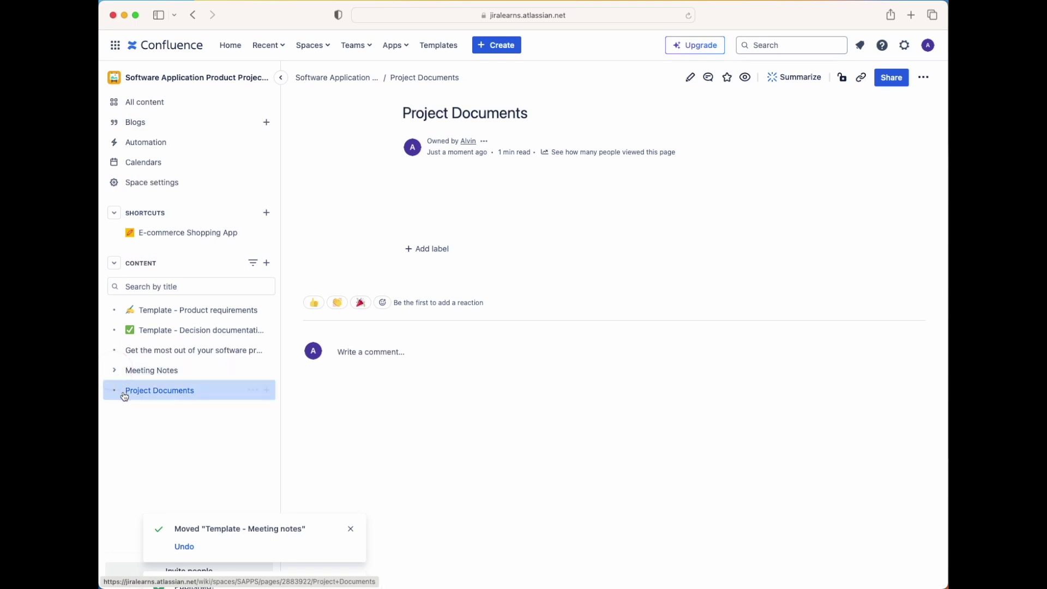
click(114, 372)
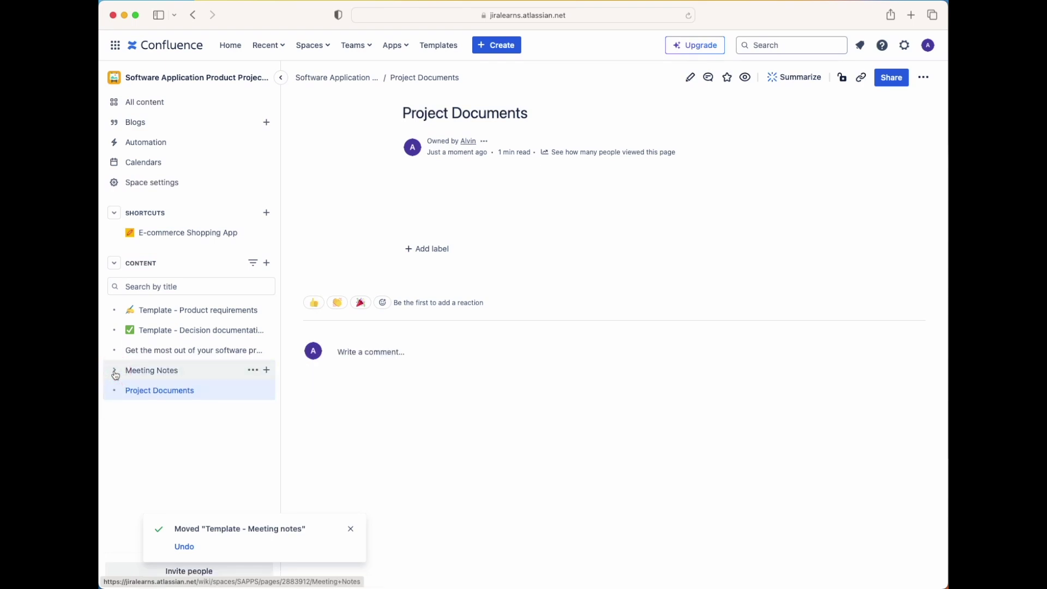
click(115, 373)
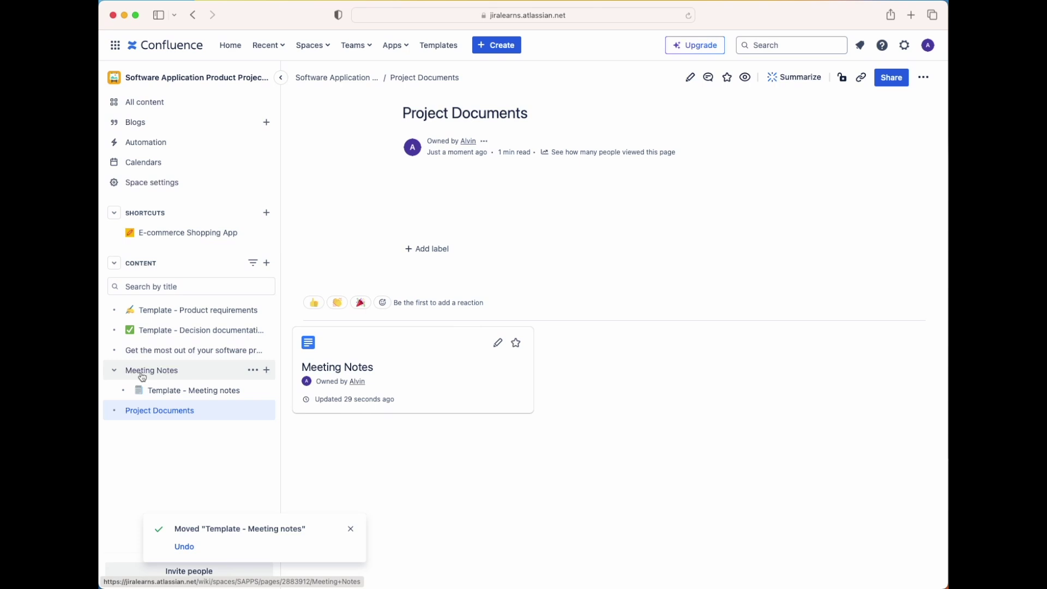
Move Template - Product requirements and Template - Decision documentation under Project Documents, then verify the tree
click(187, 414)
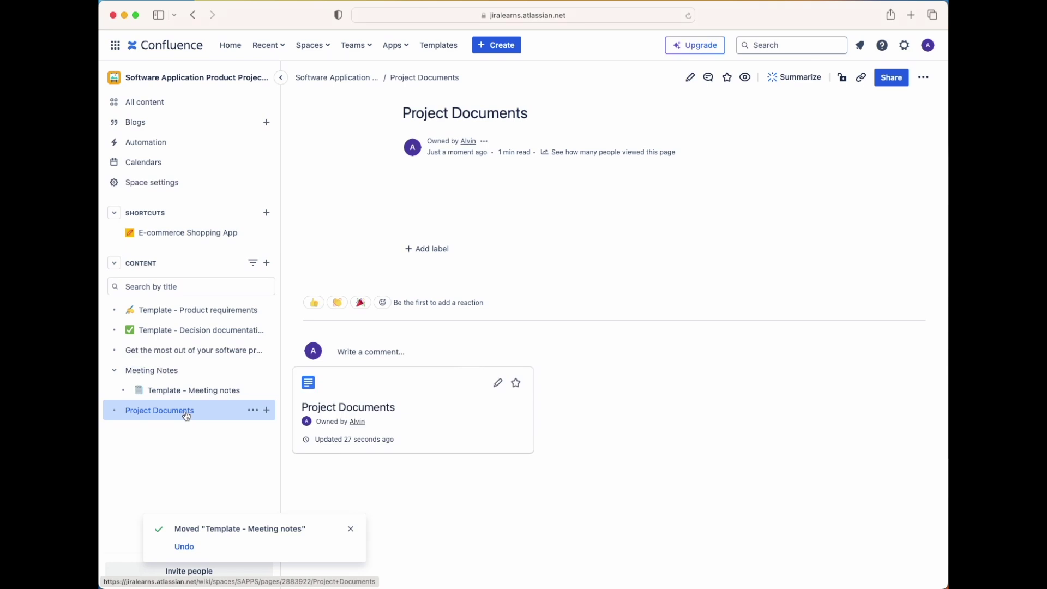
drag(147, 310, 141, 410)
drag(154, 310, 140, 393)
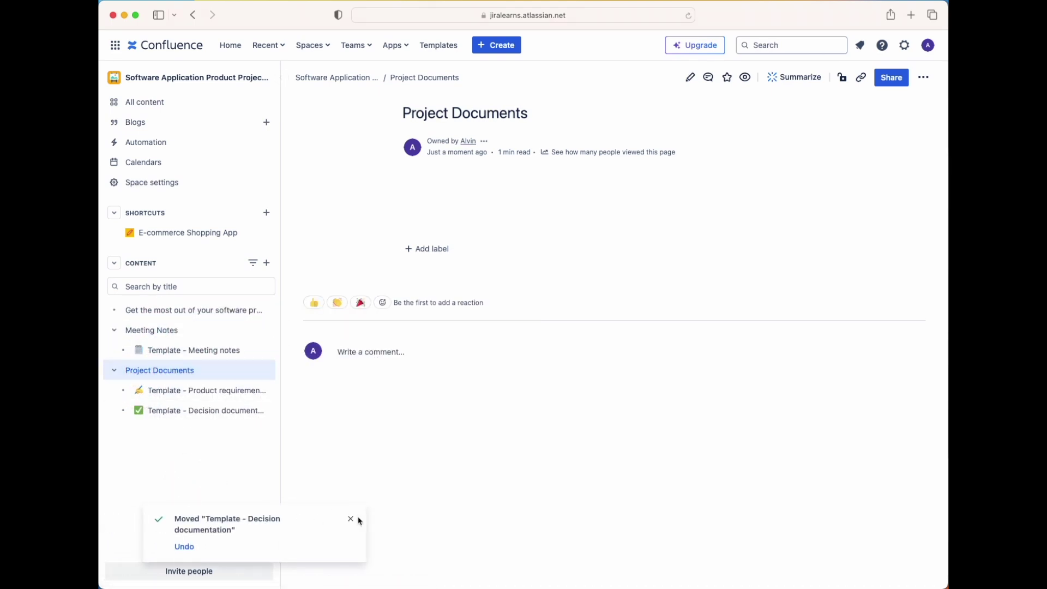
click(350, 519)
click(114, 330)
click(114, 350)
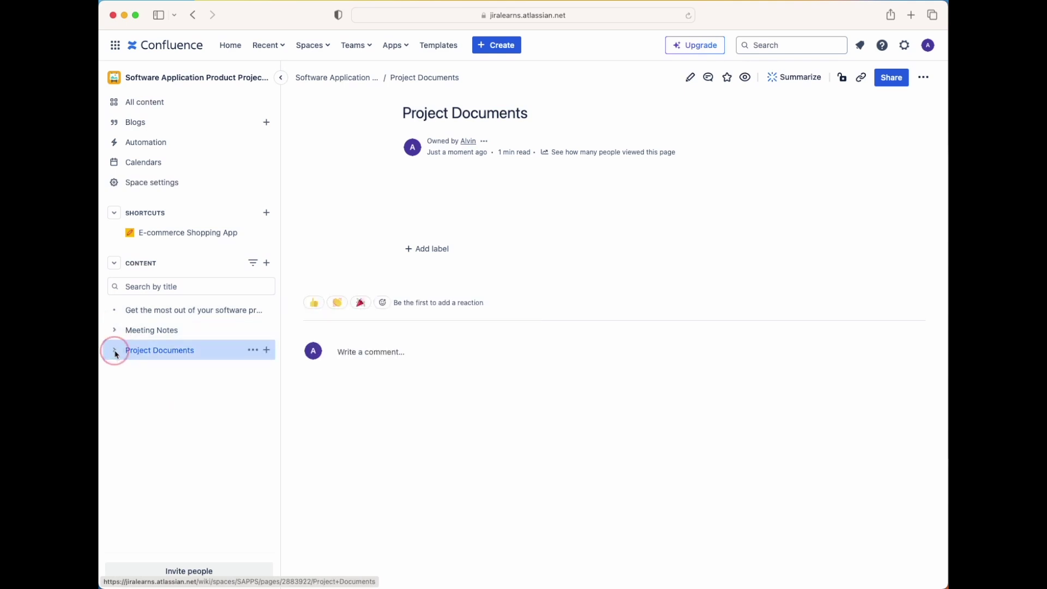
click(115, 351)
click(114, 330)
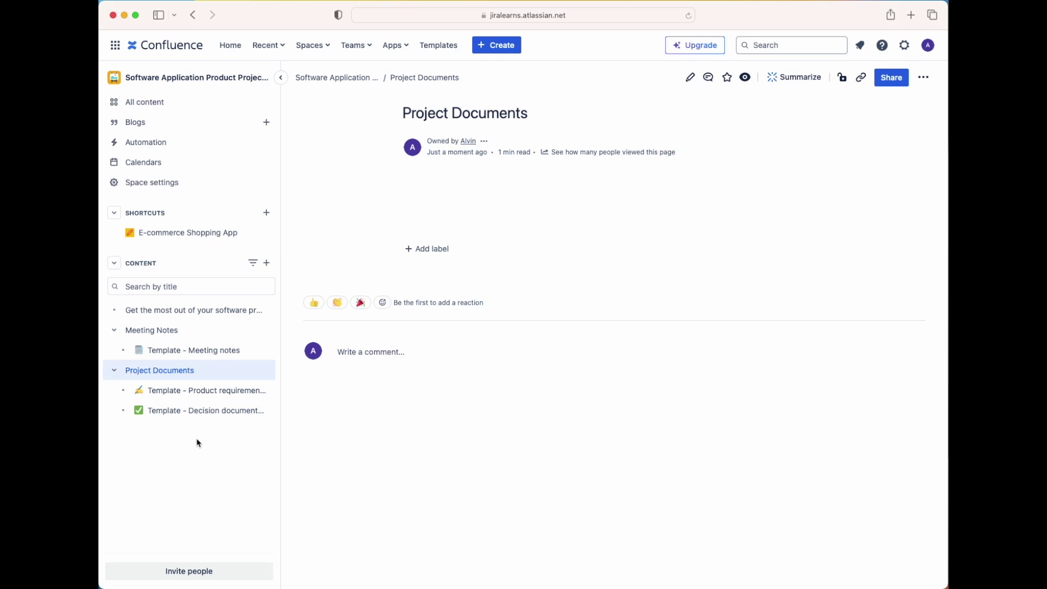
Create a new page titled 'Retrospectives' and publish it
click(266, 263)
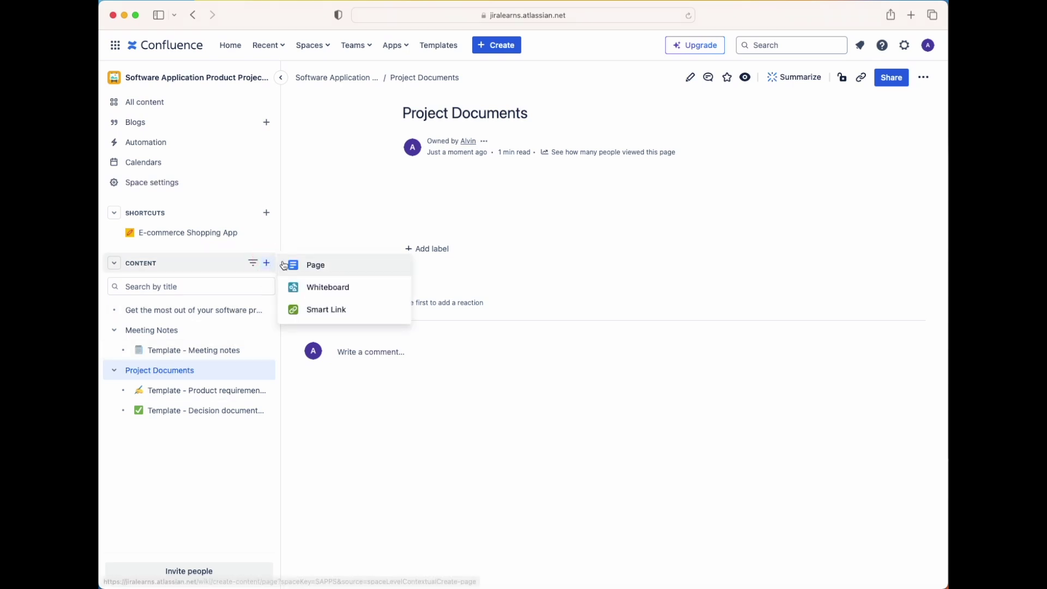
click(295, 266)
text(R)
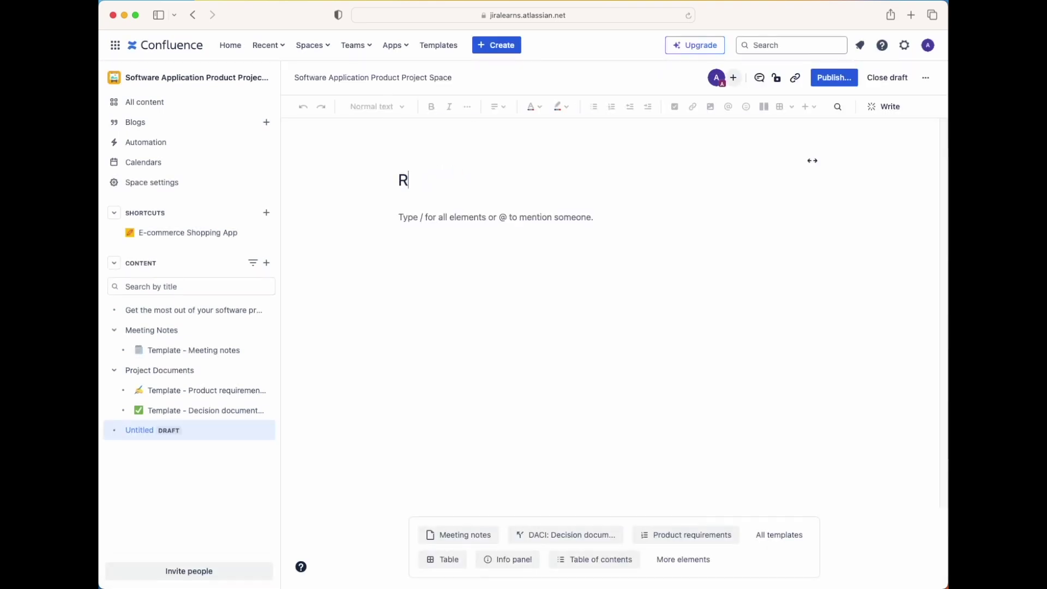
text(etrospectives)
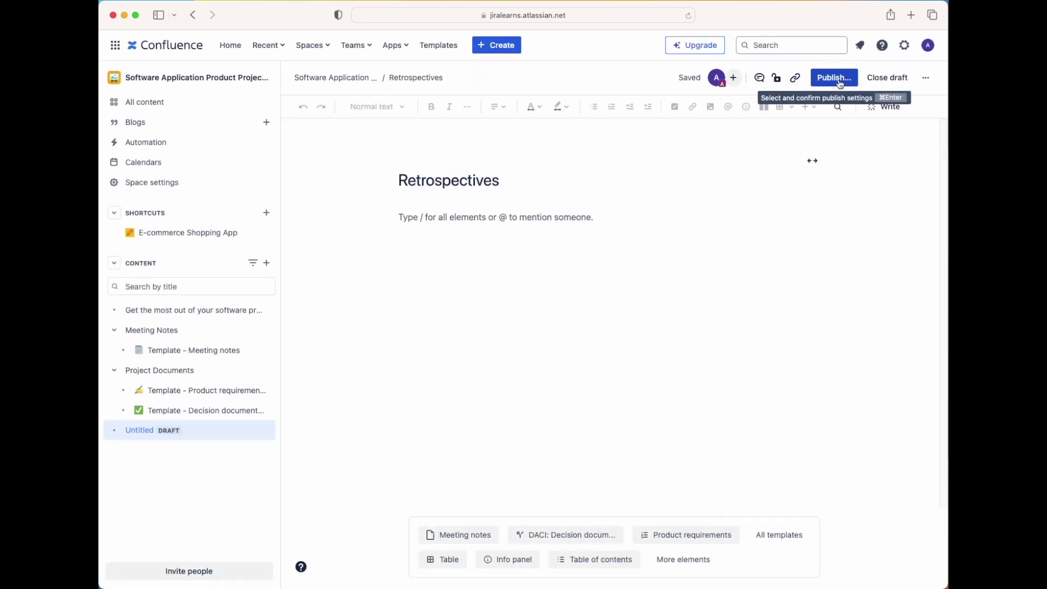
click(834, 78)
click(626, 220)
Go back to the space overview and view the Retrospectives page from the sidebar
click(158, 77)
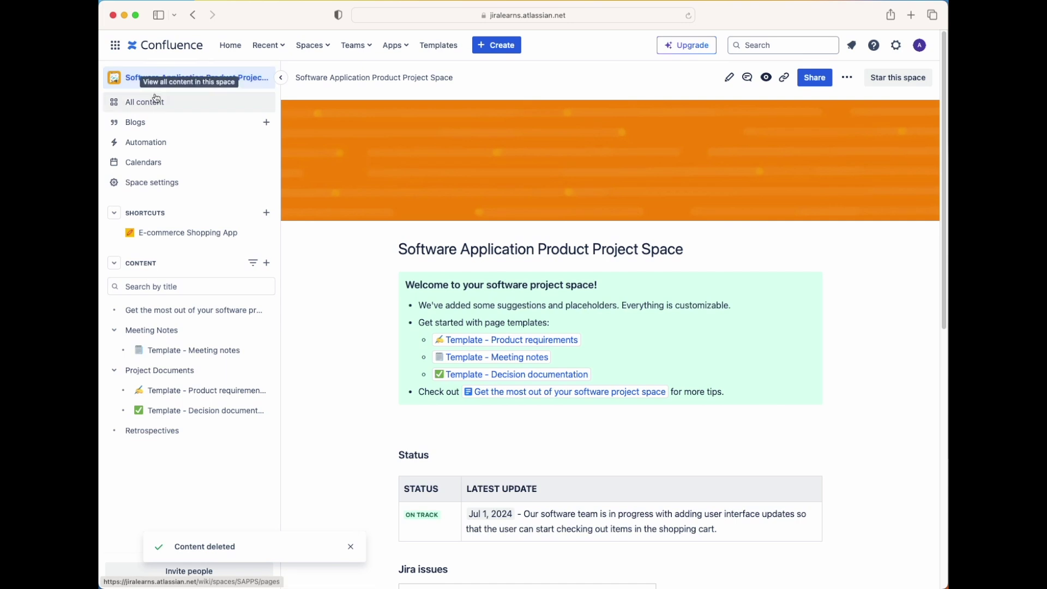
click(162, 437)
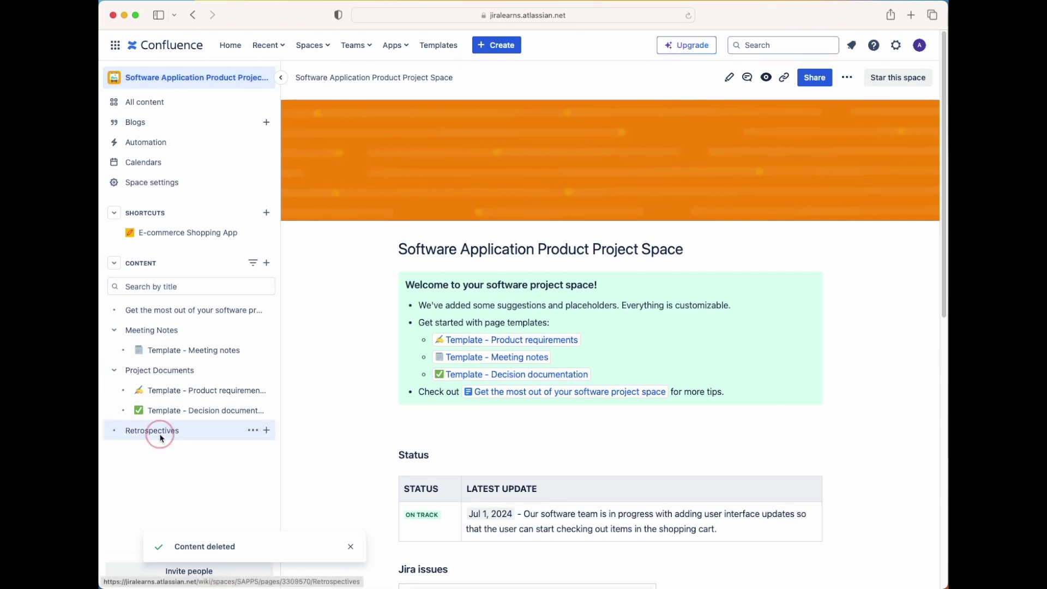
click(176, 469)
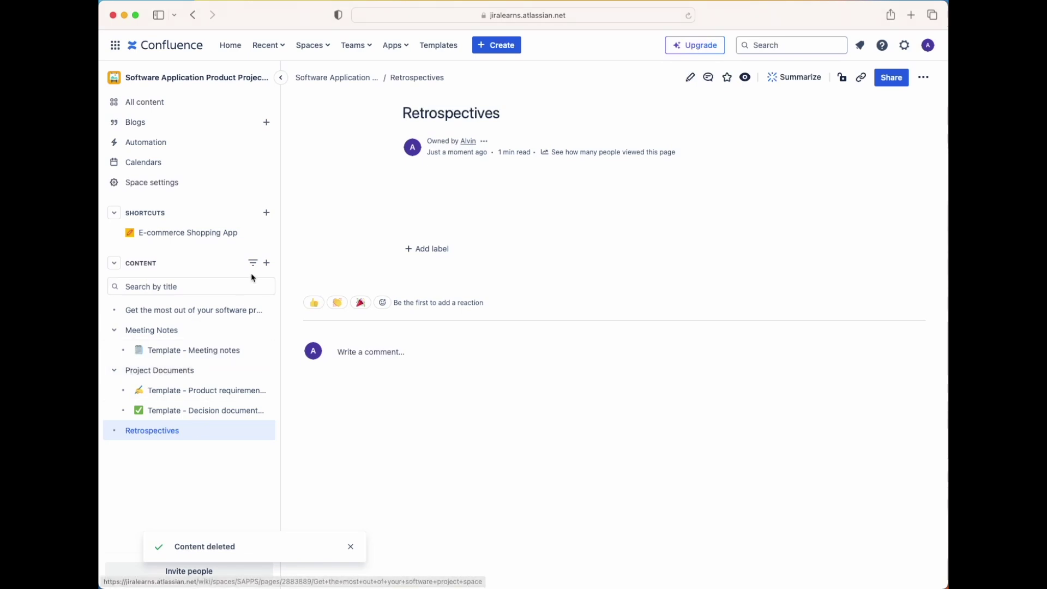
mouse_move(154, 436)
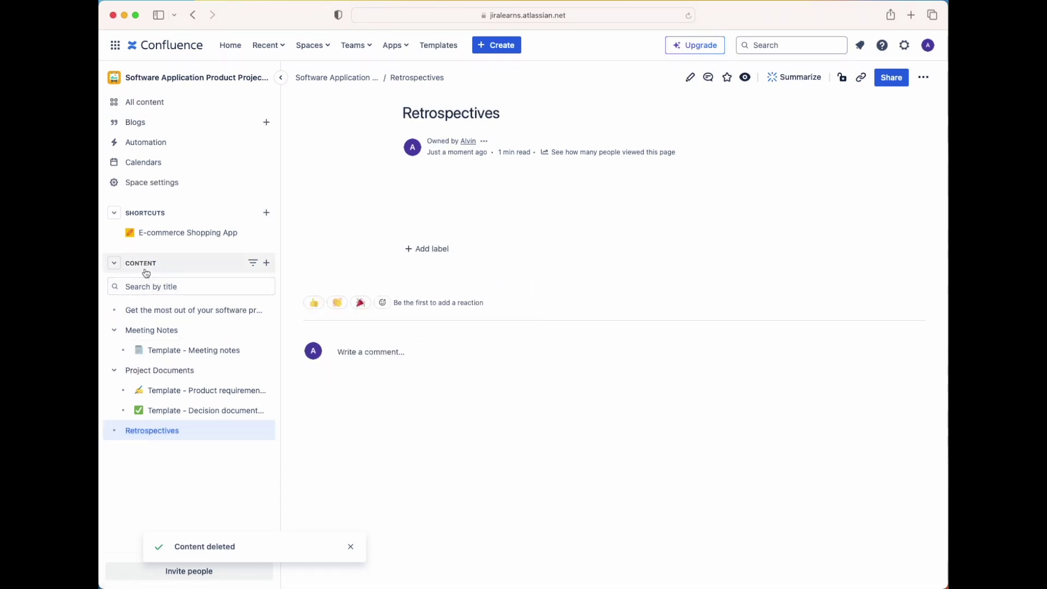
Start a blank draft page from the Content + menu and show the full list of page templates
click(186, 269)
click(113, 267)
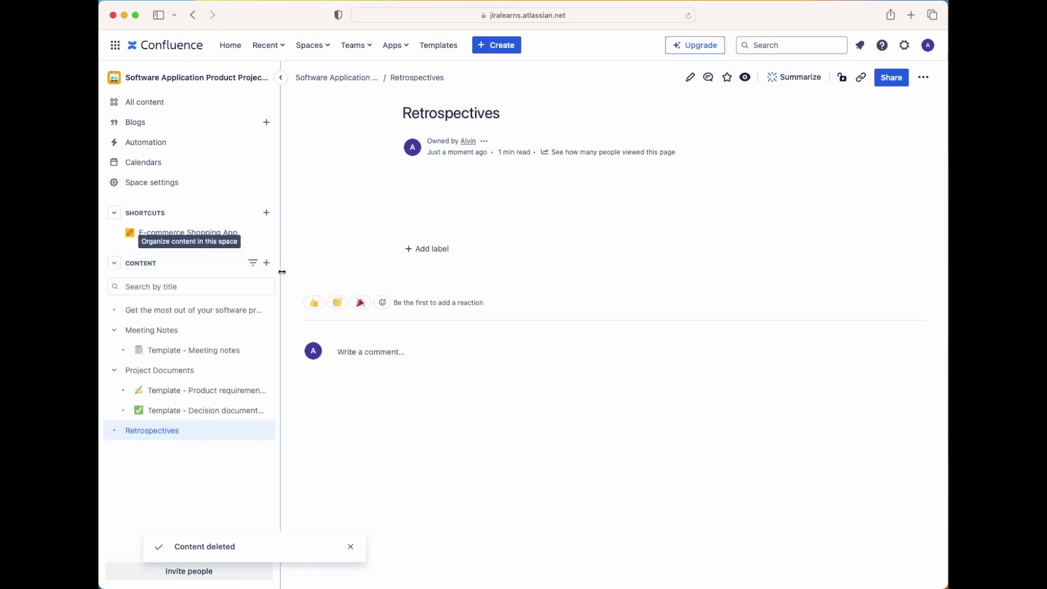
click(267, 263)
click(306, 268)
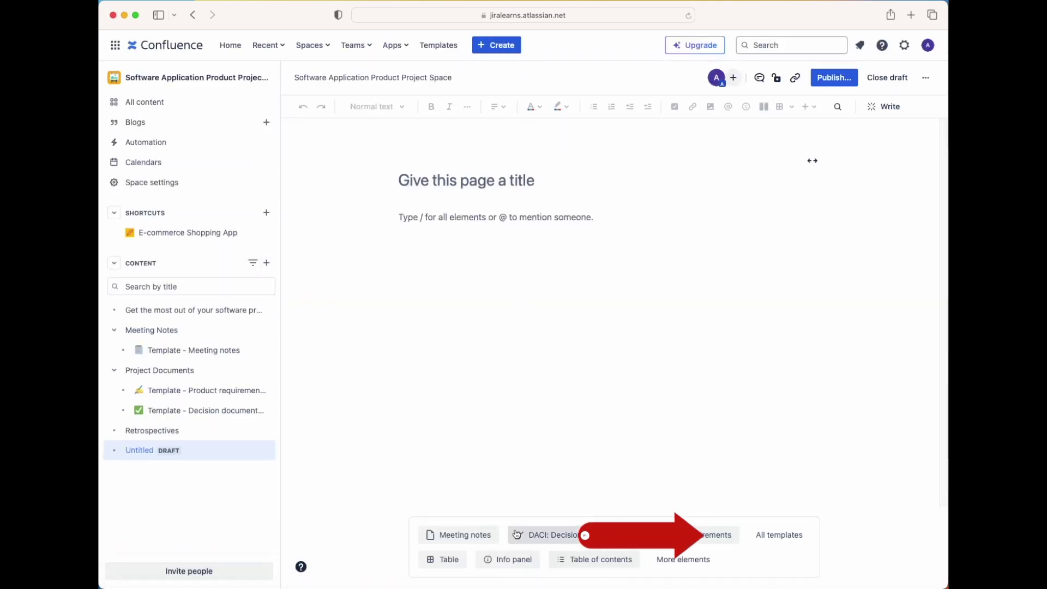
click(788, 538)
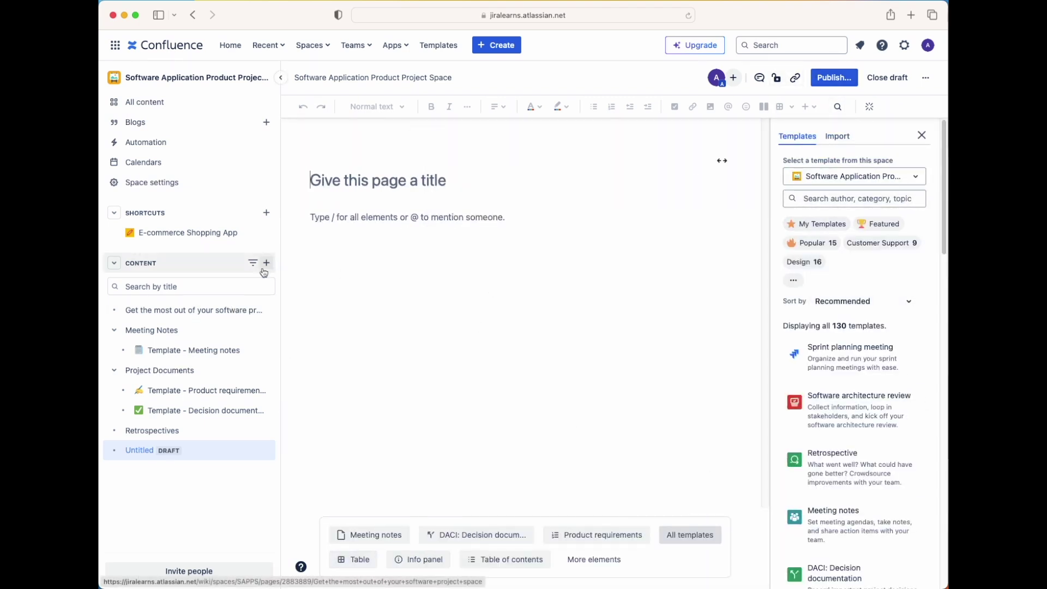
Search the templates for 're' and apply the Retrospective template to the draft
click(835, 200)
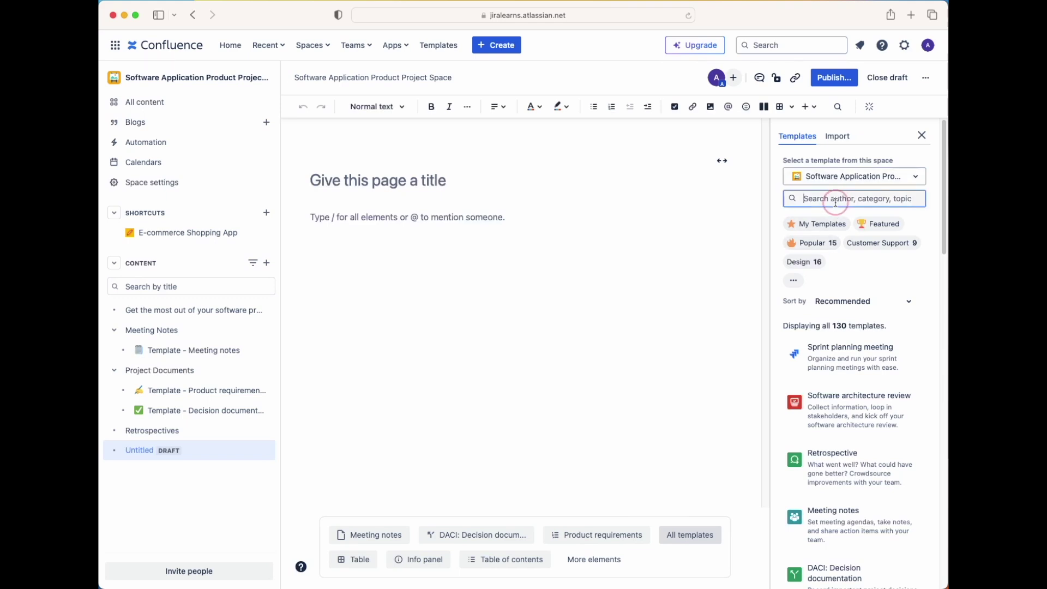
text(retrospective)
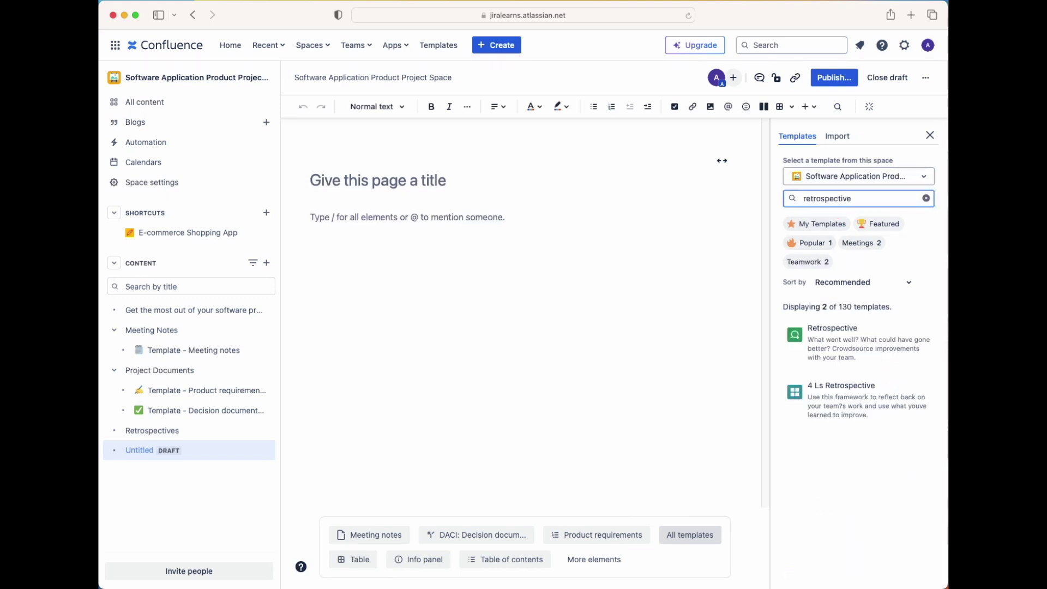
mouse_move(822, 332)
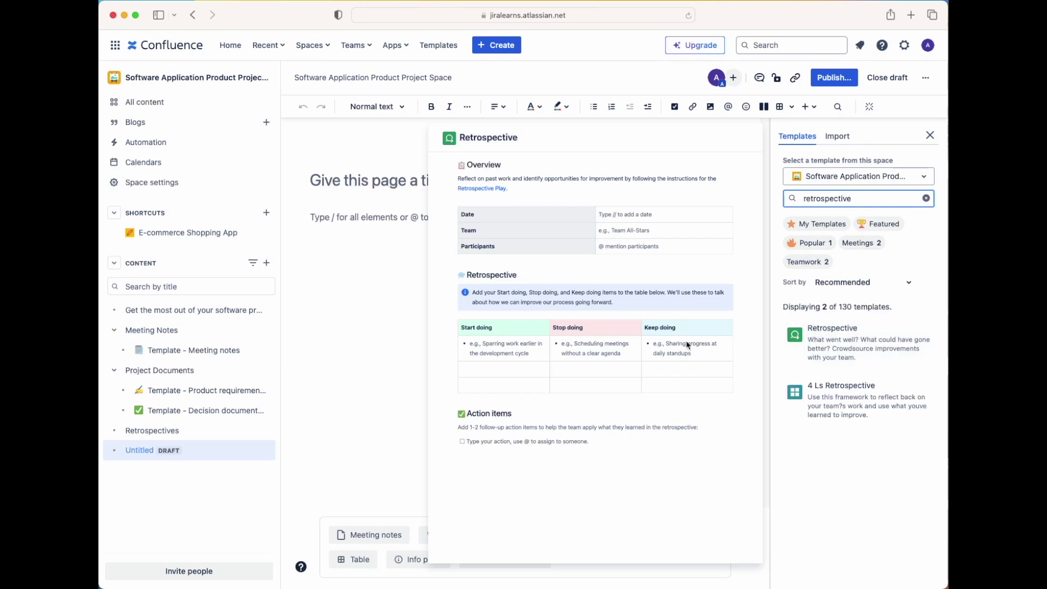
mouse_move(845, 400)
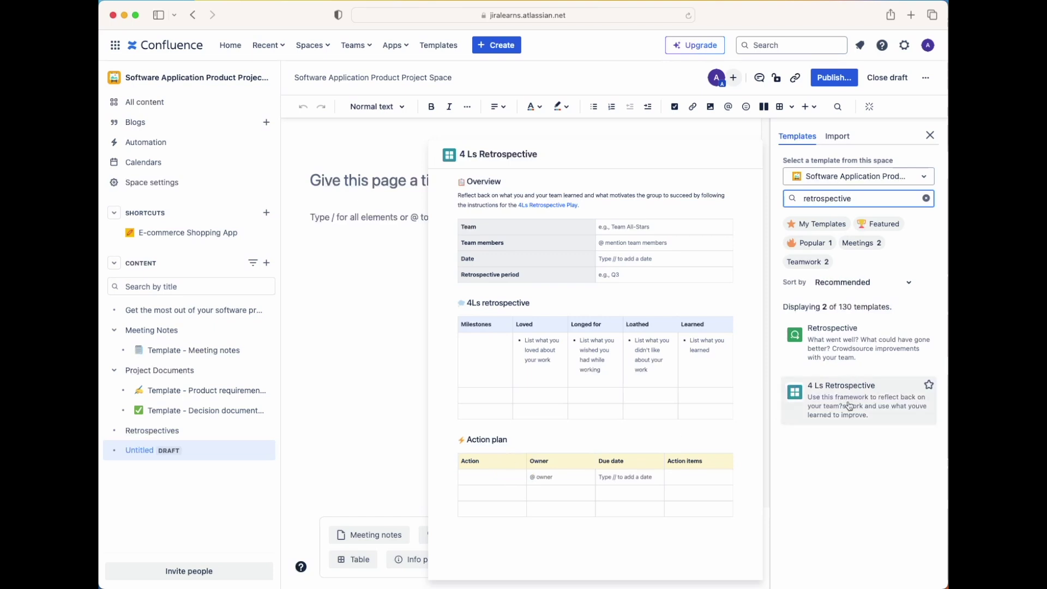
click(849, 351)
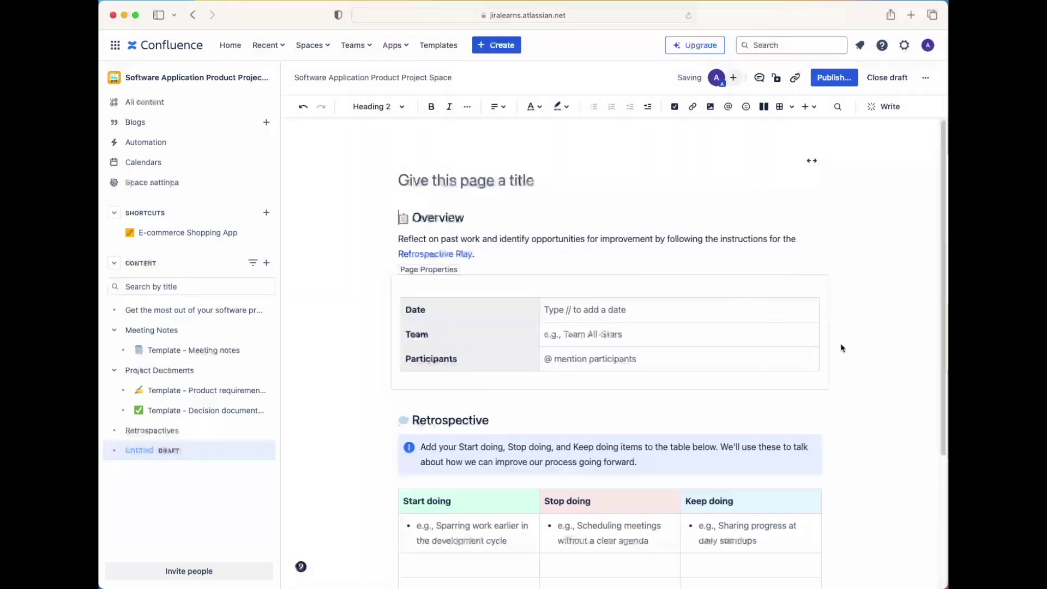
Title the draft 'Retrospective, 7/1/2024' and publish it
click(491, 182)
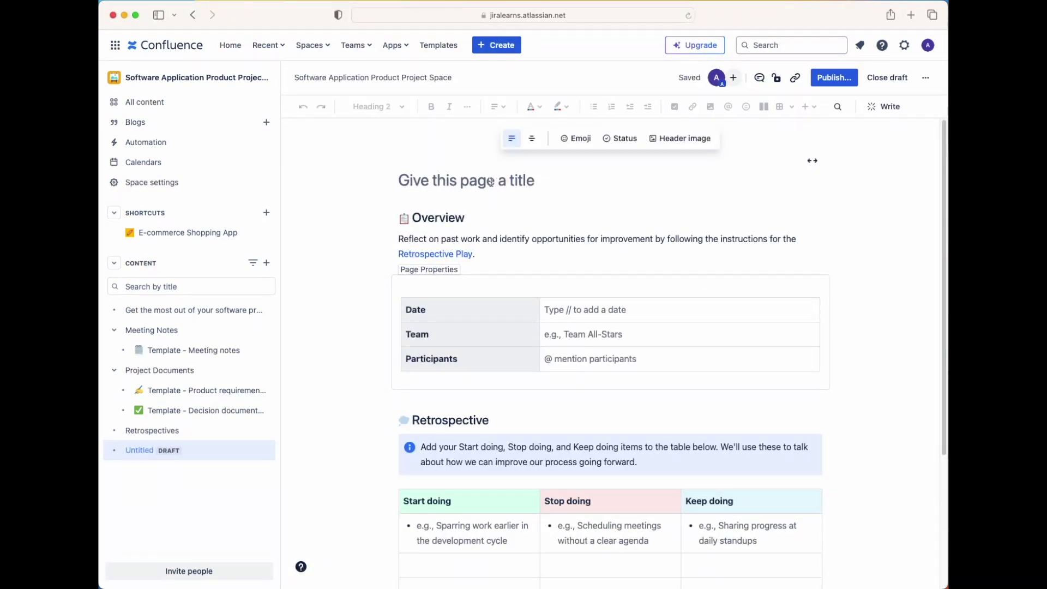
text(Retrospective, )
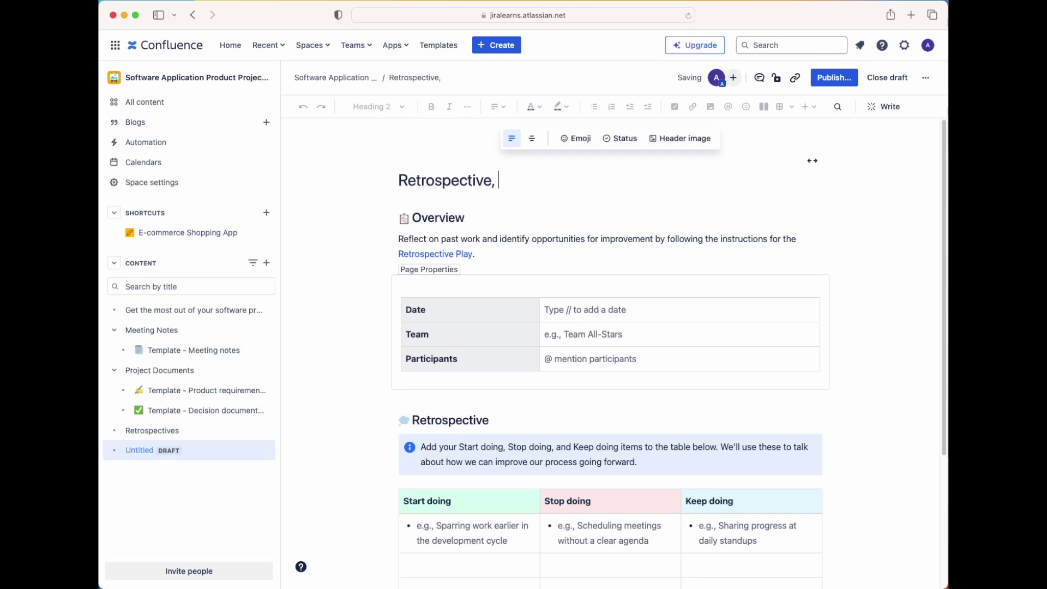
text(7/1/2024)
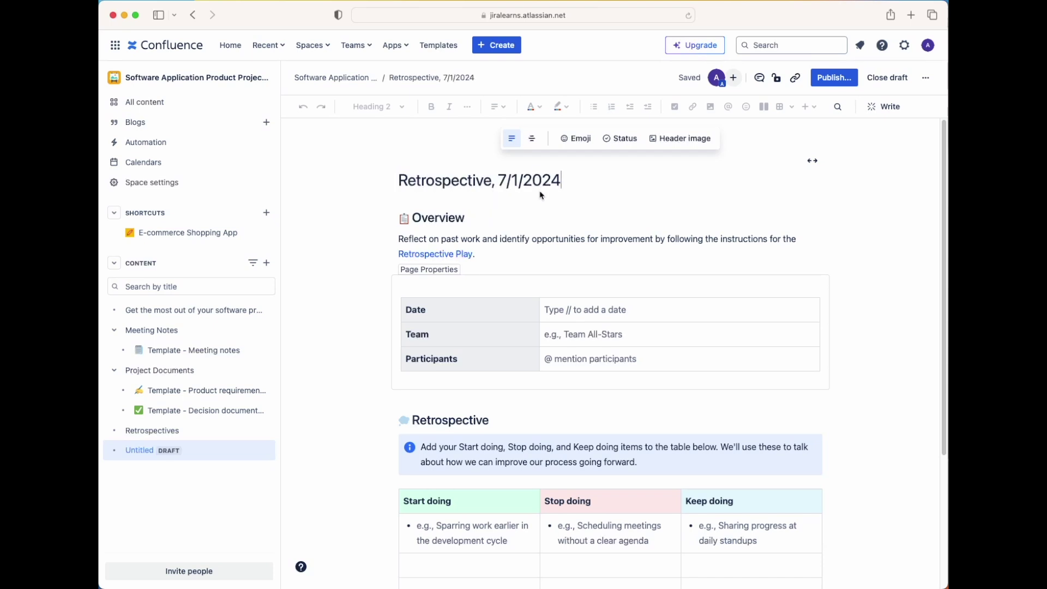
click(834, 80)
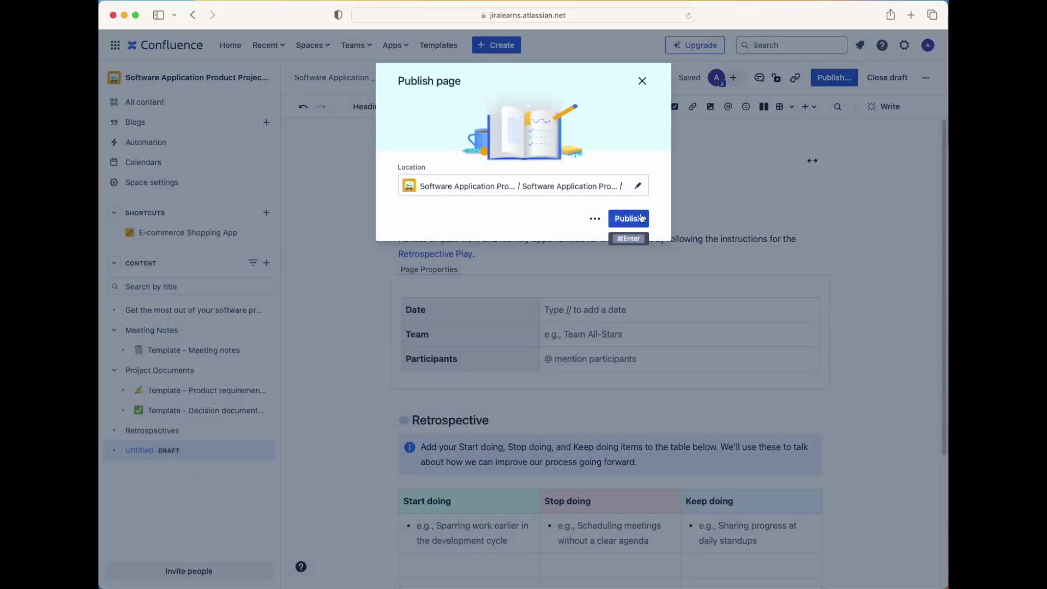
click(628, 219)
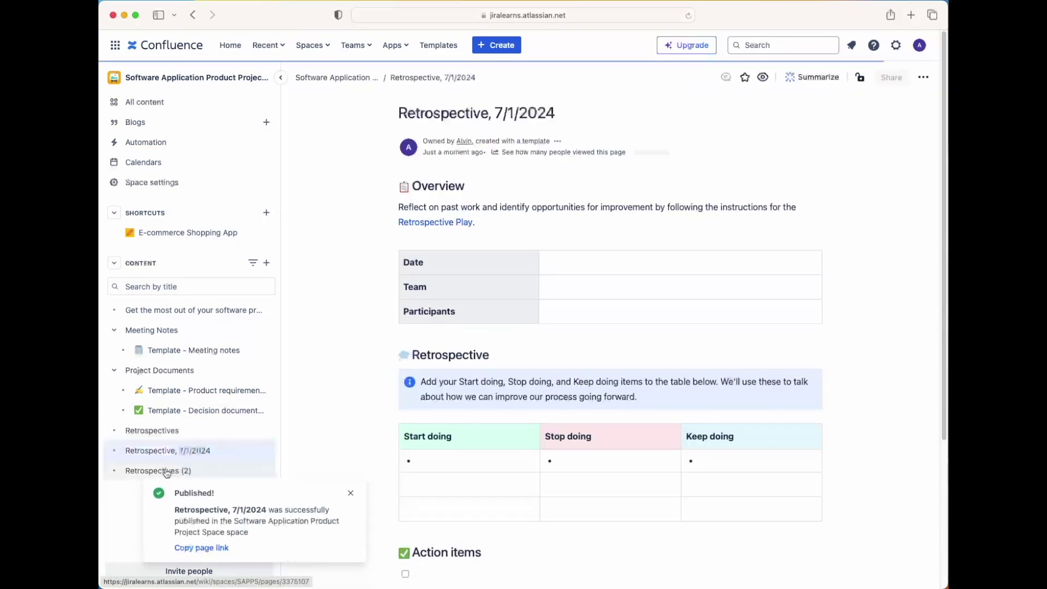
click(352, 495)
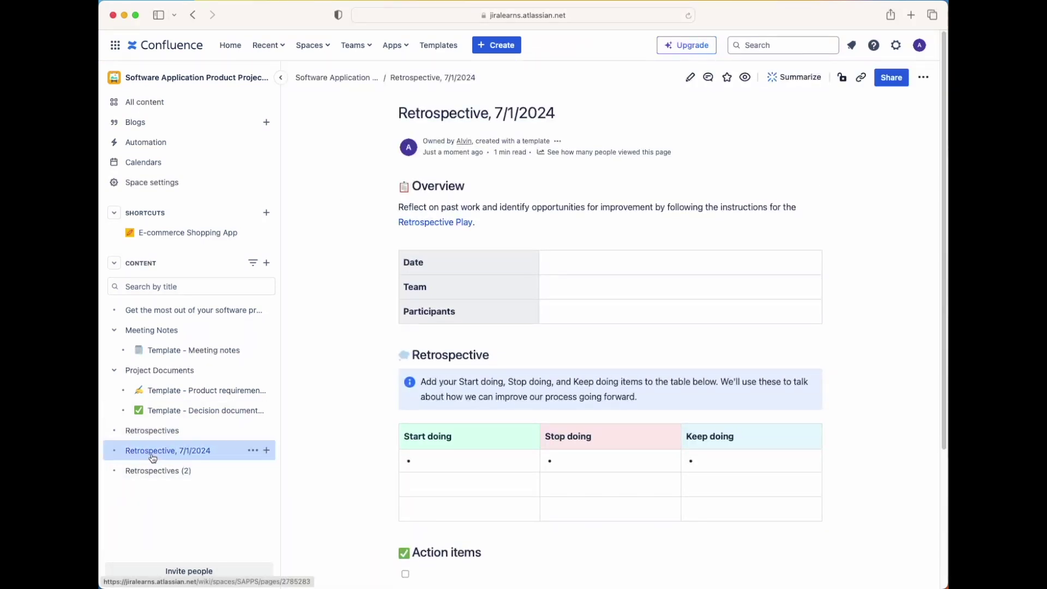
Move the 'Retrospective, 7/1/2024' page under Retrospectives in the page tree
drag(150, 457, 142, 433)
click(351, 529)
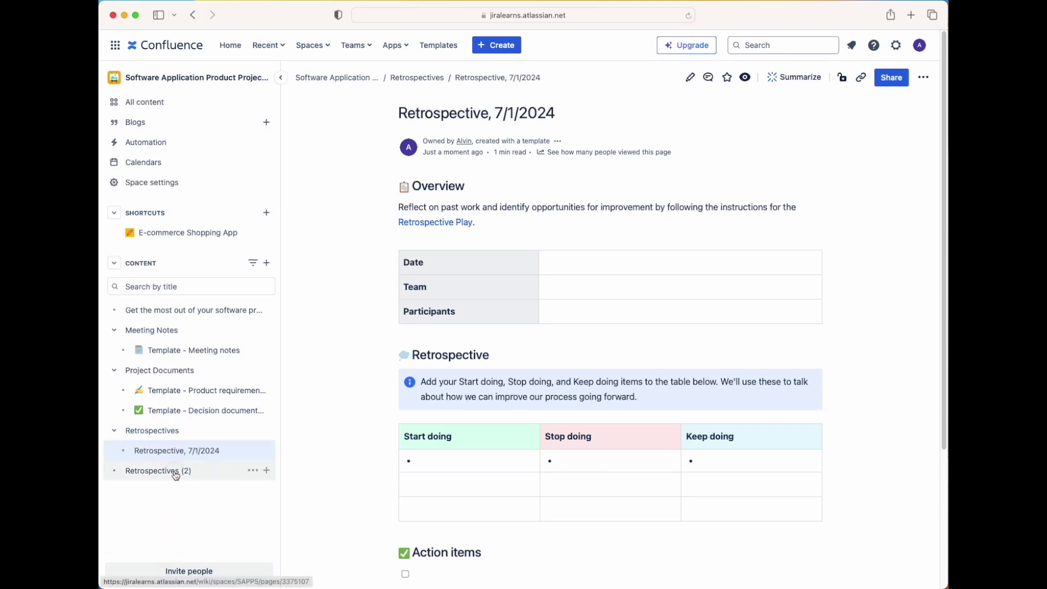
click(158, 470)
click(175, 451)
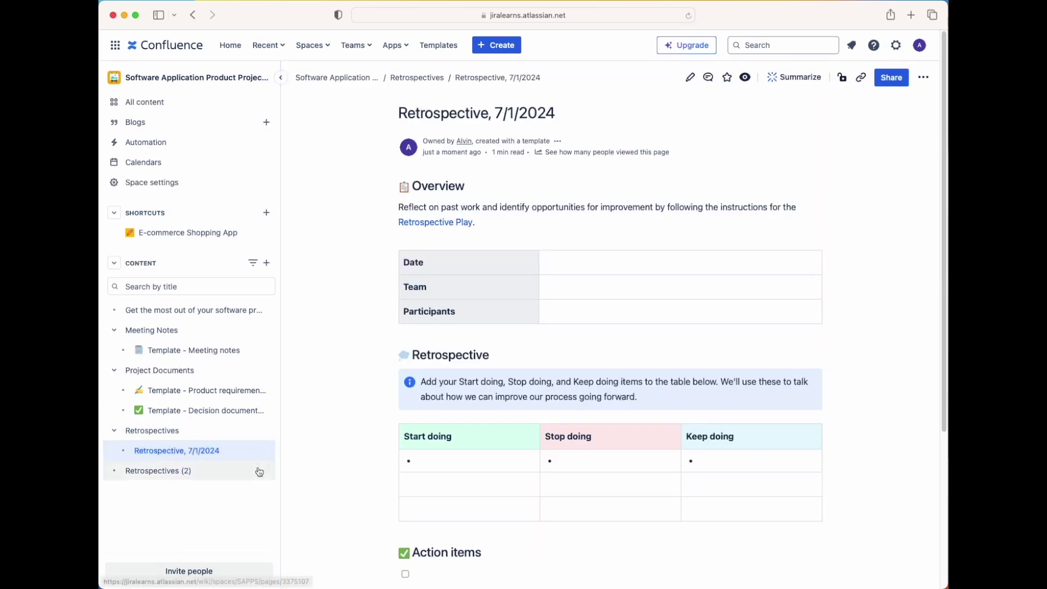
mouse_move(169, 436)
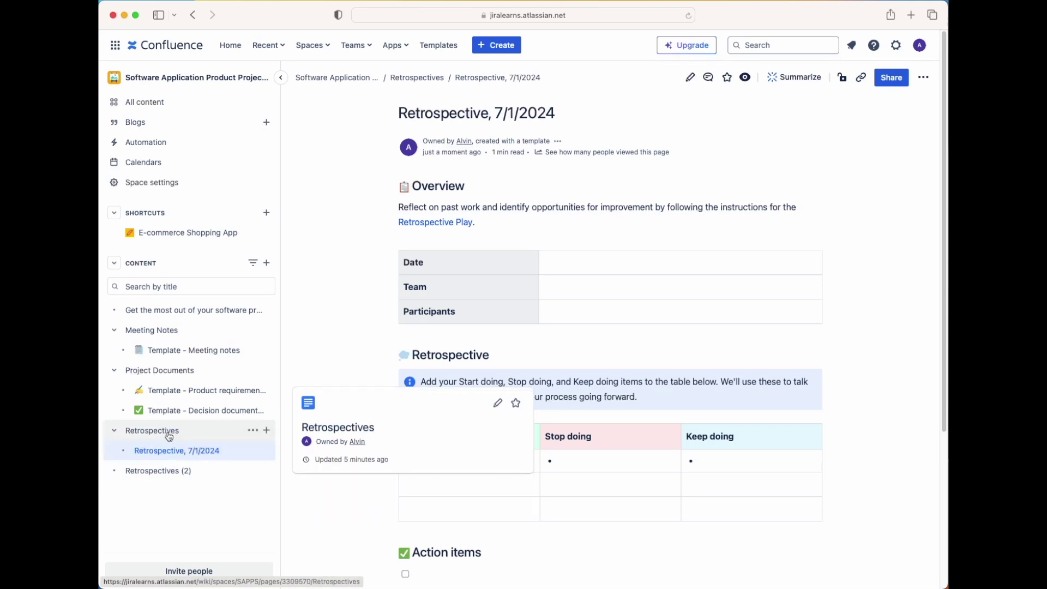
Move the 'Retrospectives (2)' page under Retrospectives as well
click(148, 470)
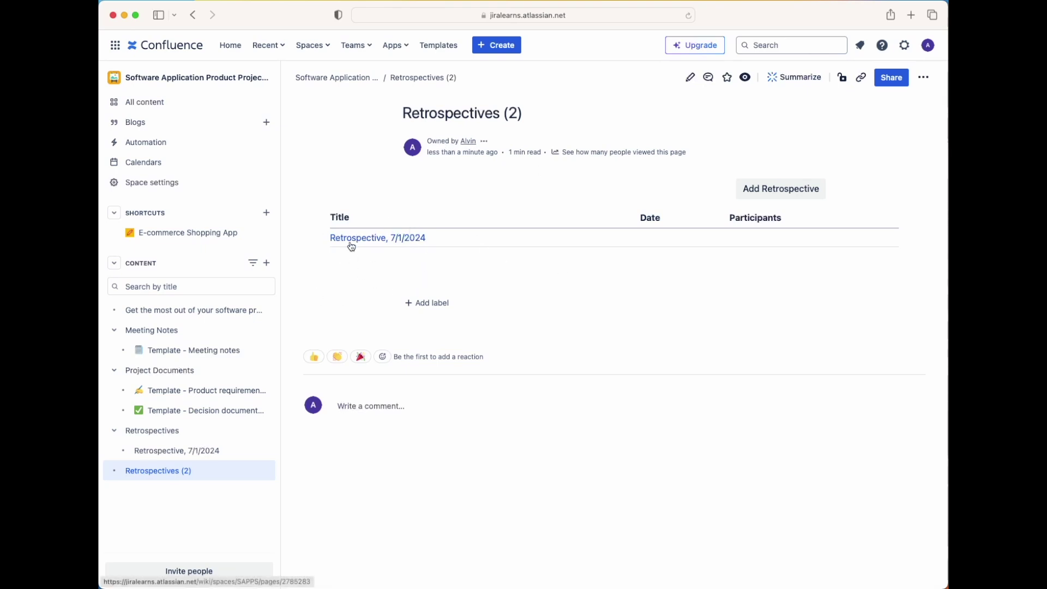
drag(133, 472, 152, 435)
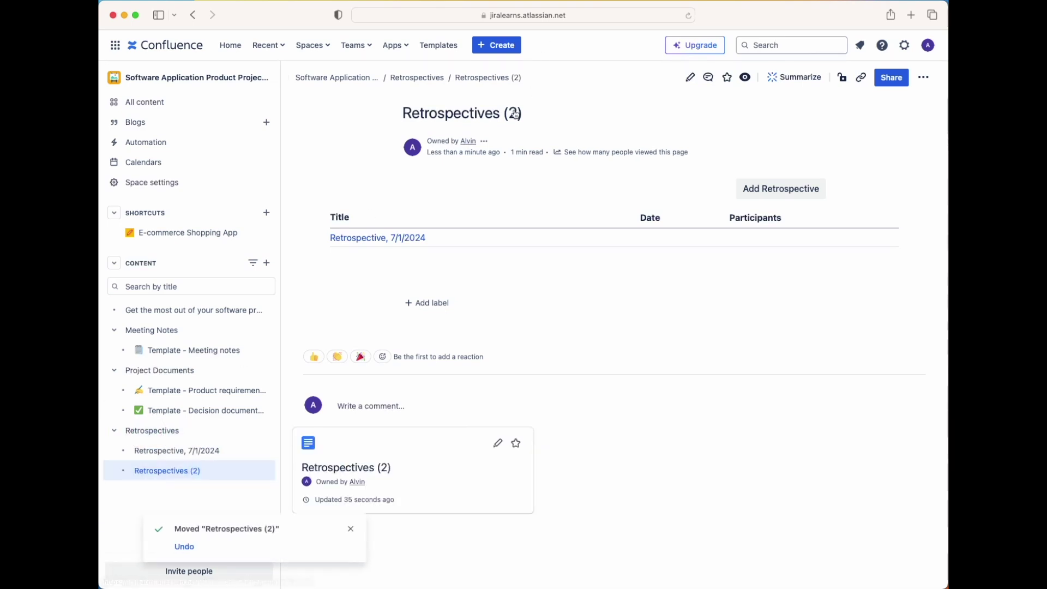
click(503, 117)
Rename 'Retrospectives (2)' to 'Retrospectives Summary', save it, then view the dated retrospective page
text(Summary)
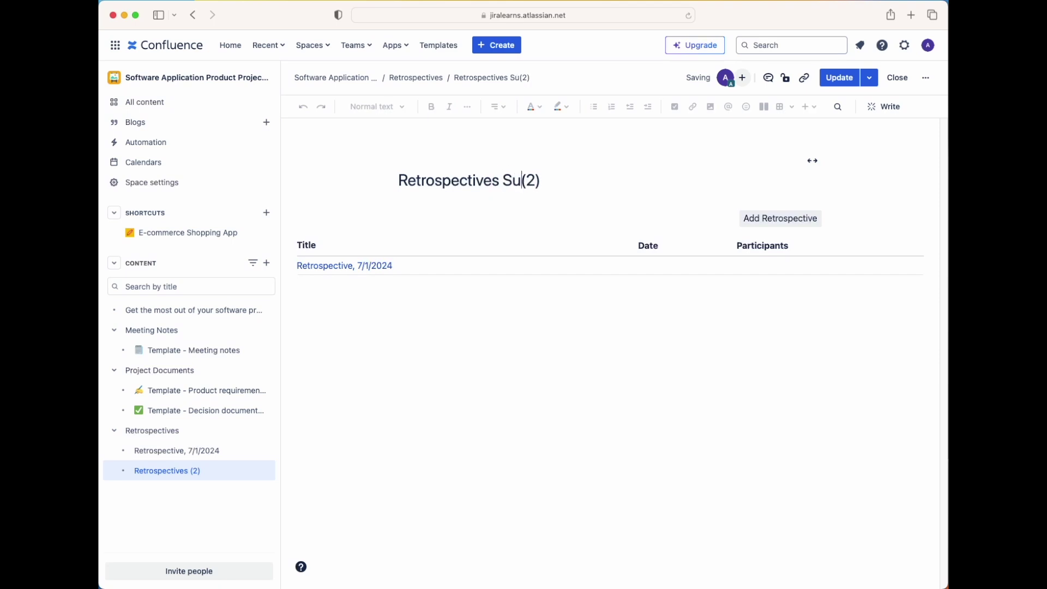
key(Delete)
key(Delete)
key(Delete)
click(840, 78)
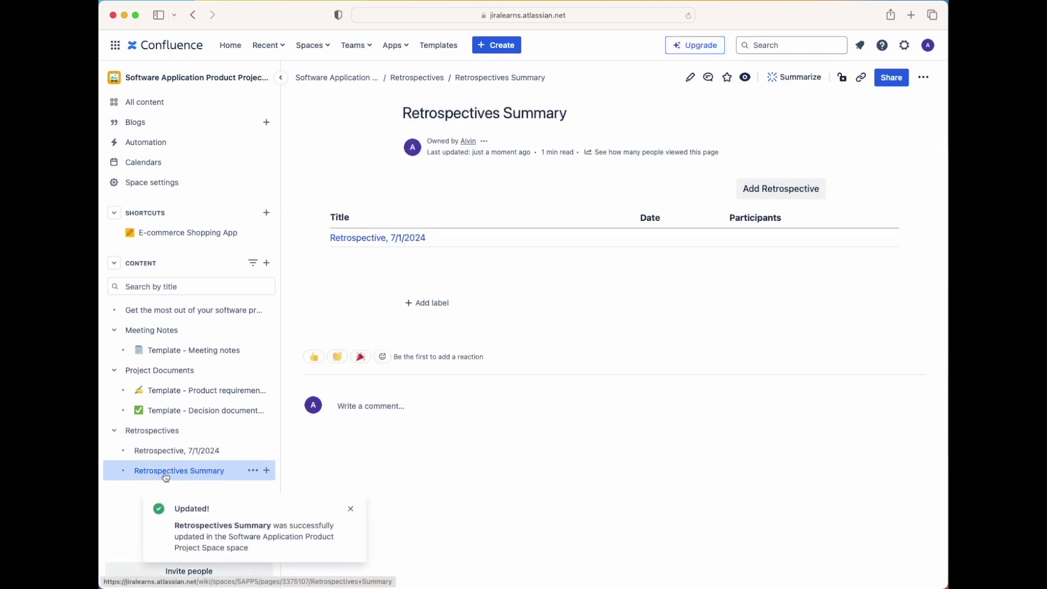
mouse_move(165, 477)
mouse_down()
mouse_move(145, 451)
mouse_move(168, 477)
mouse_up()
click(351, 509)
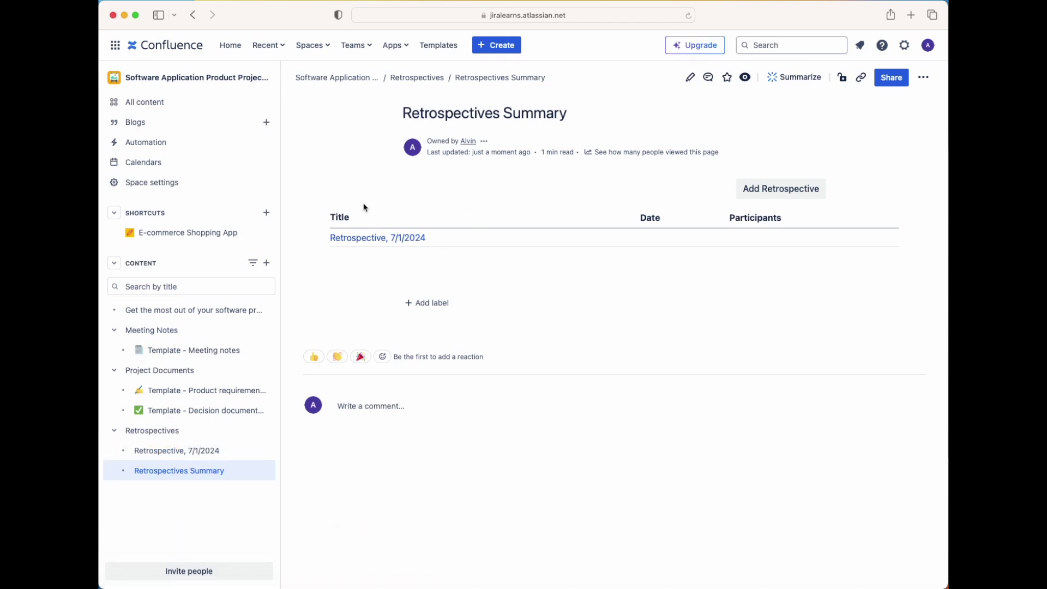
click(361, 240)
Review Meeting Notes, its template, Retrospectives, the 7/1/2024 retrospective and Retrospectives Summary
scroll(467, 491, down, 2)
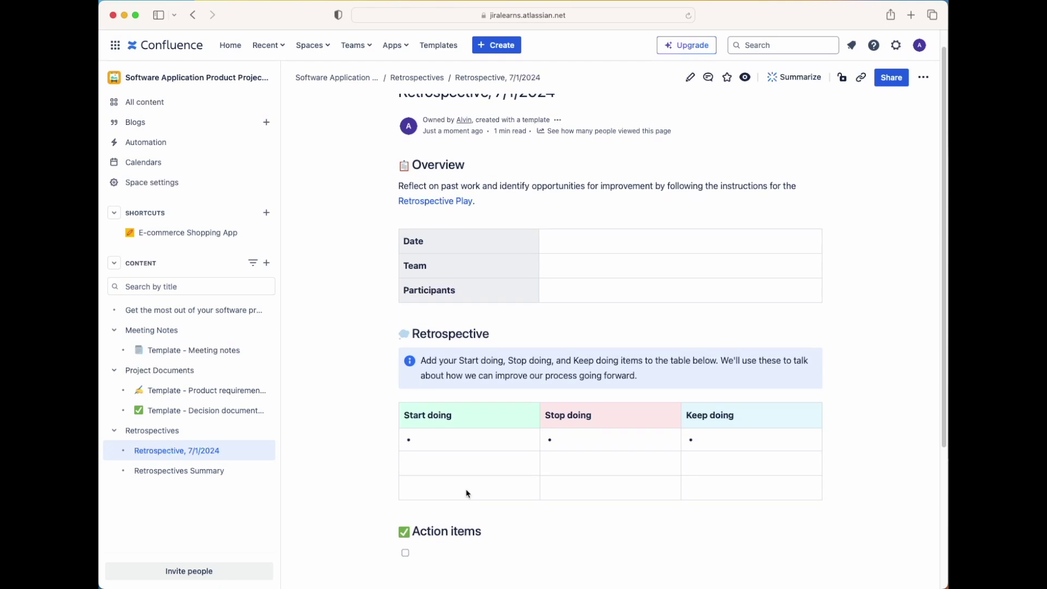
scroll(466, 494, down, 1)
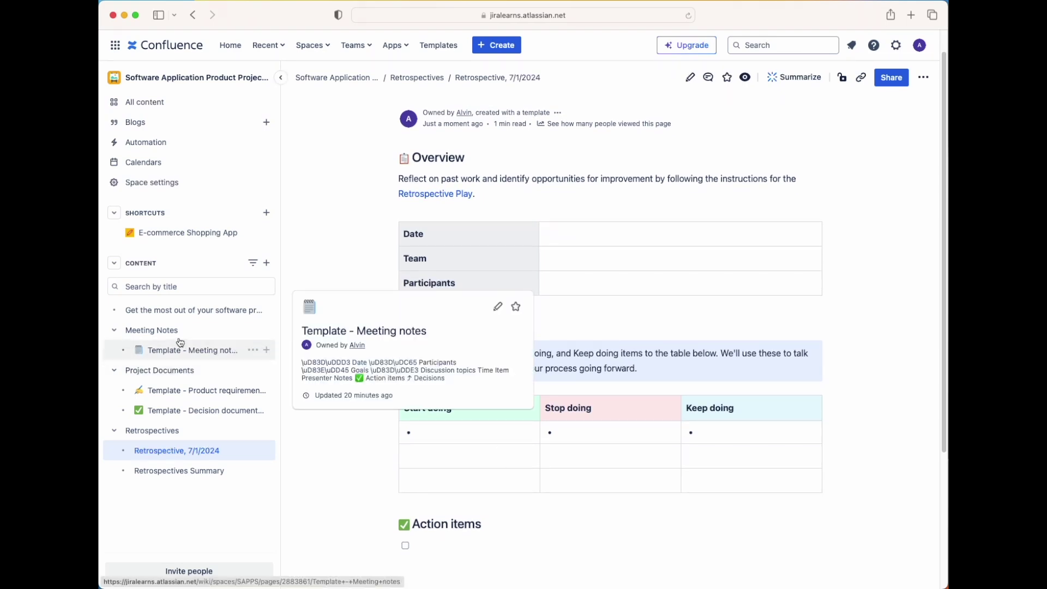
click(197, 518)
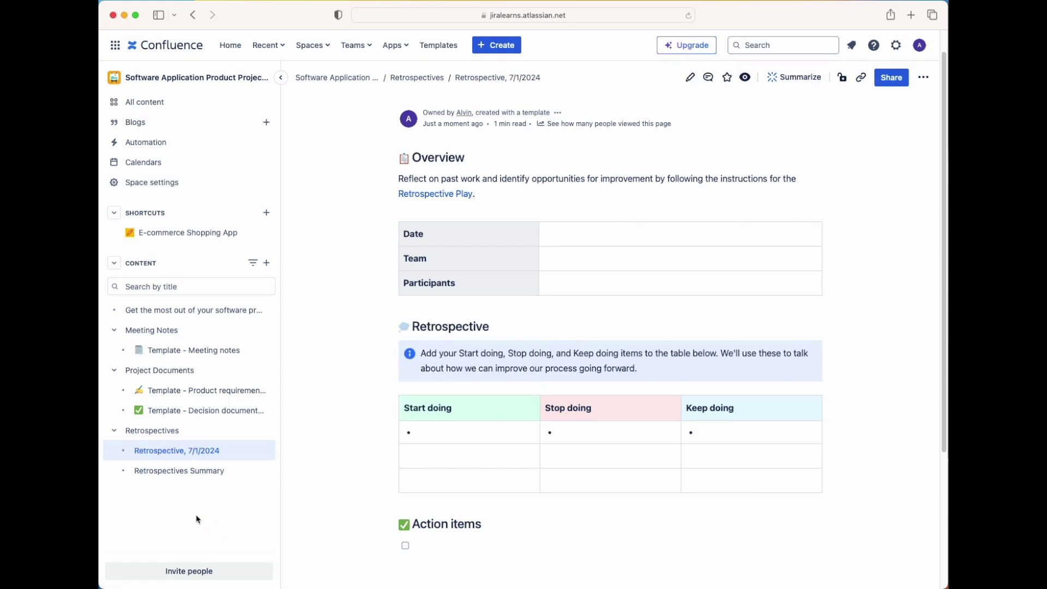
click(159, 333)
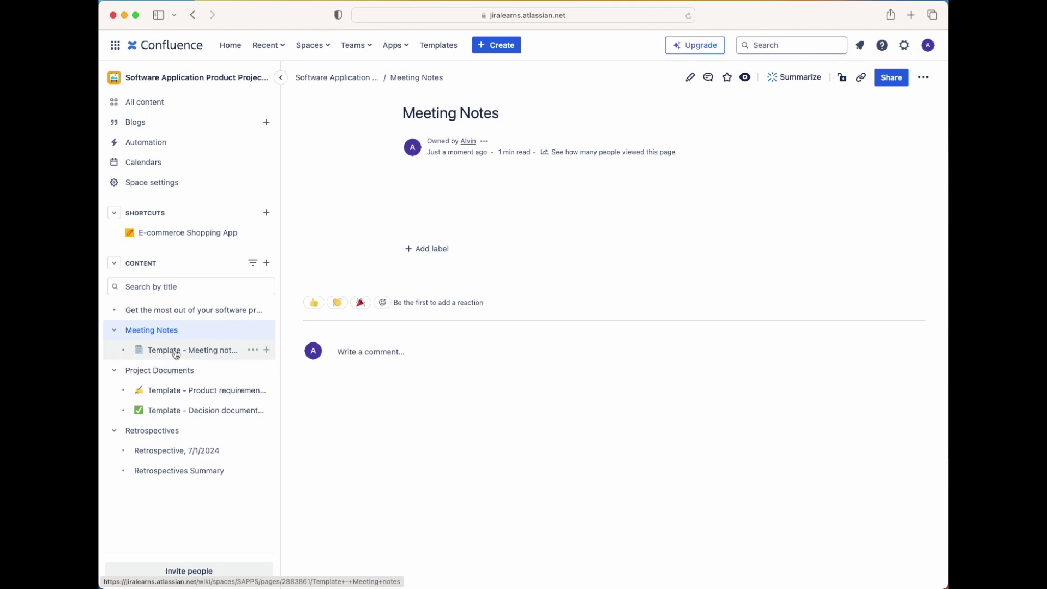
click(176, 354)
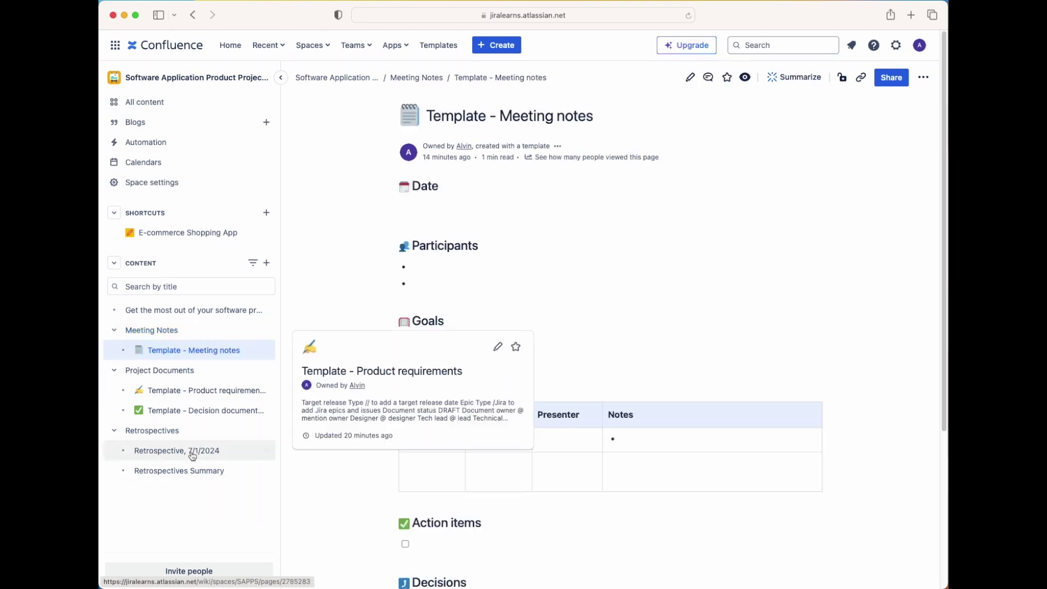
click(172, 434)
click(175, 452)
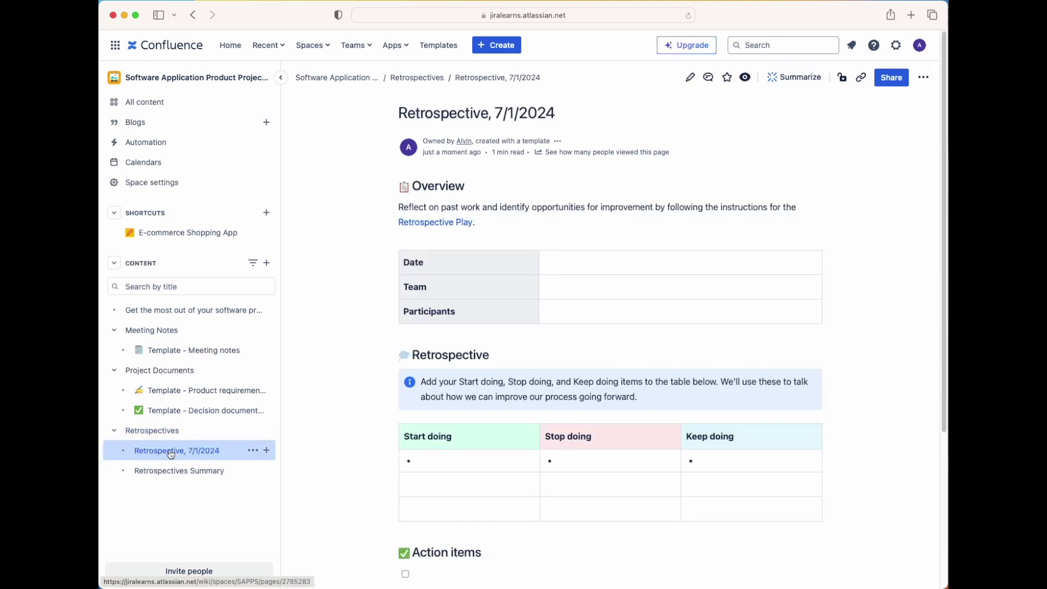
click(181, 478)
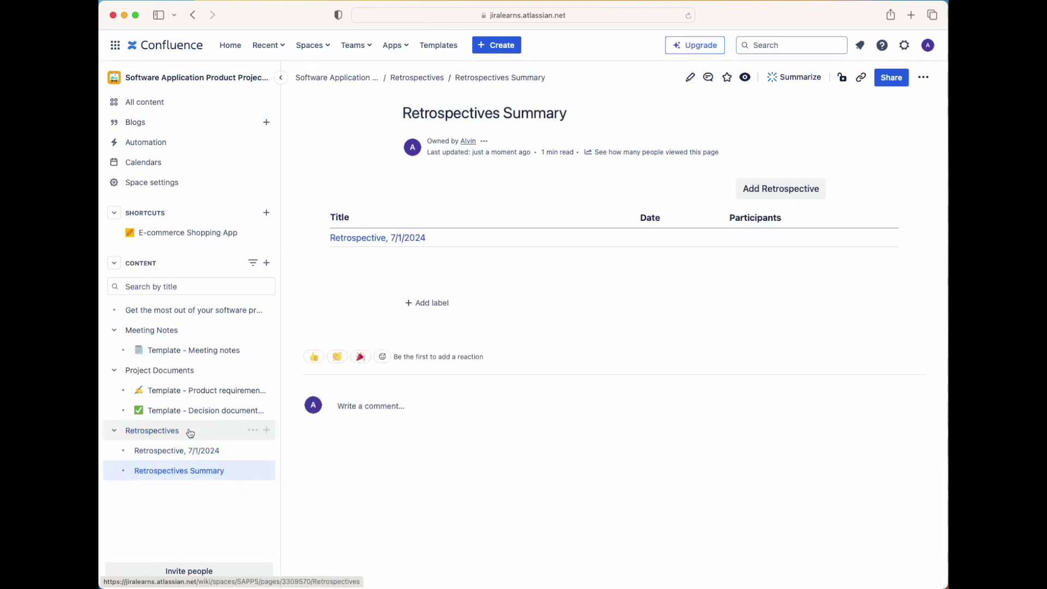
Review Project Documents and both its templates, ending on Template - Meeting notes
click(157, 371)
click(170, 390)
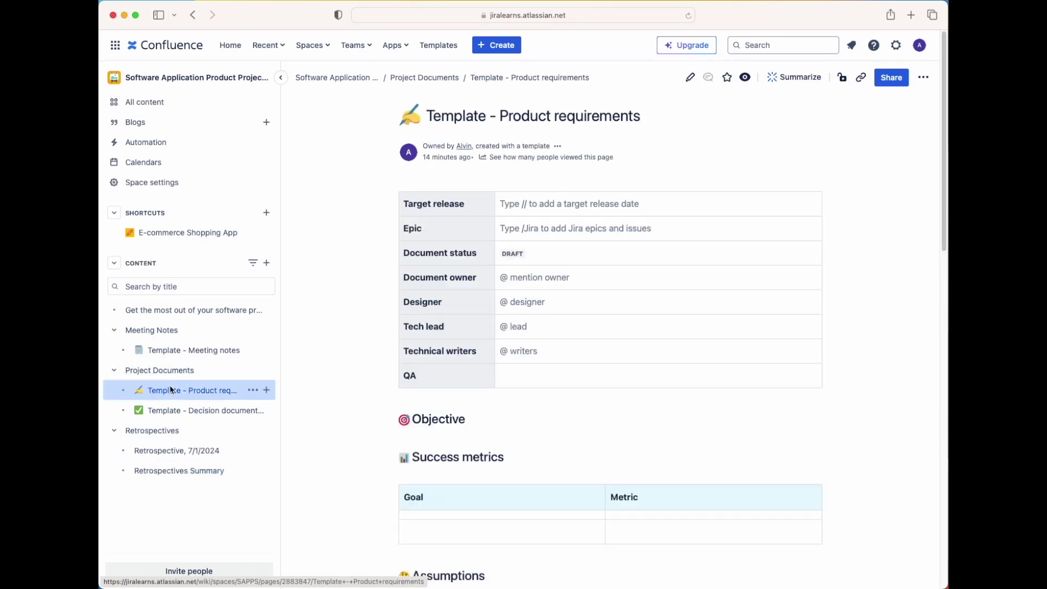
click(183, 412)
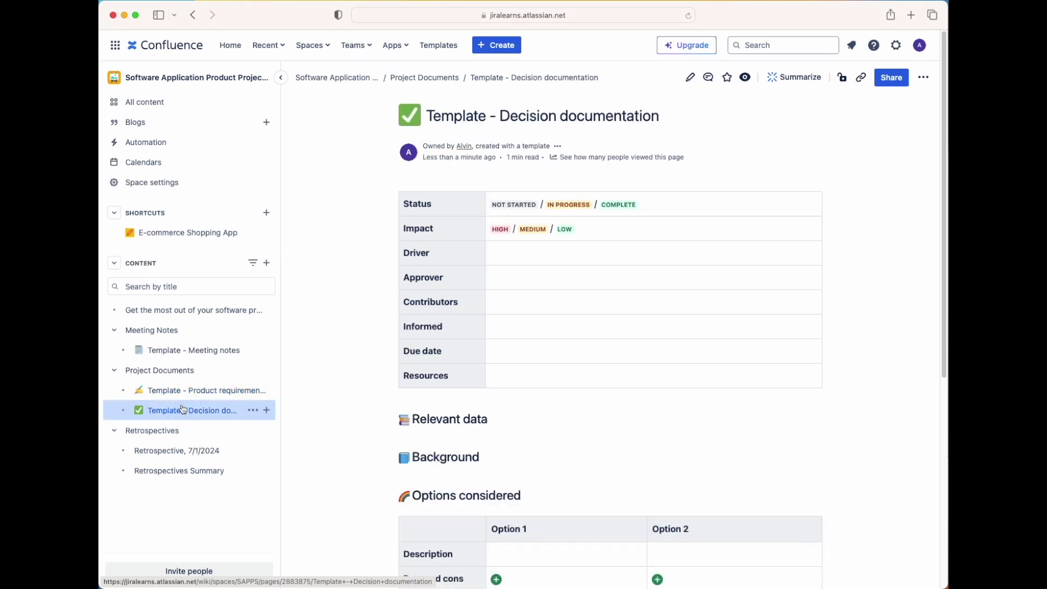
mouse_move(208, 427)
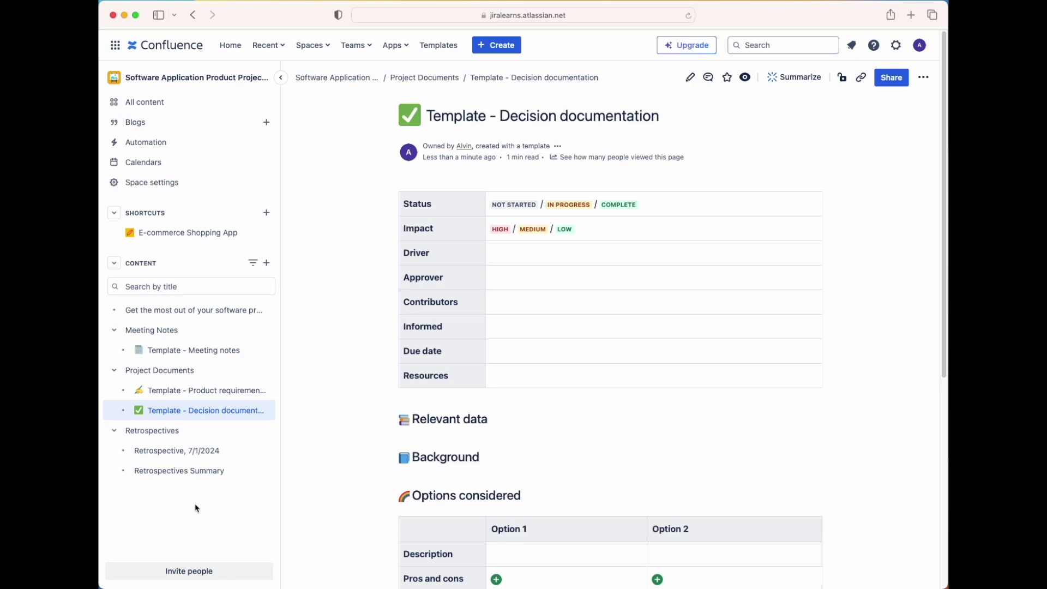
click(189, 390)
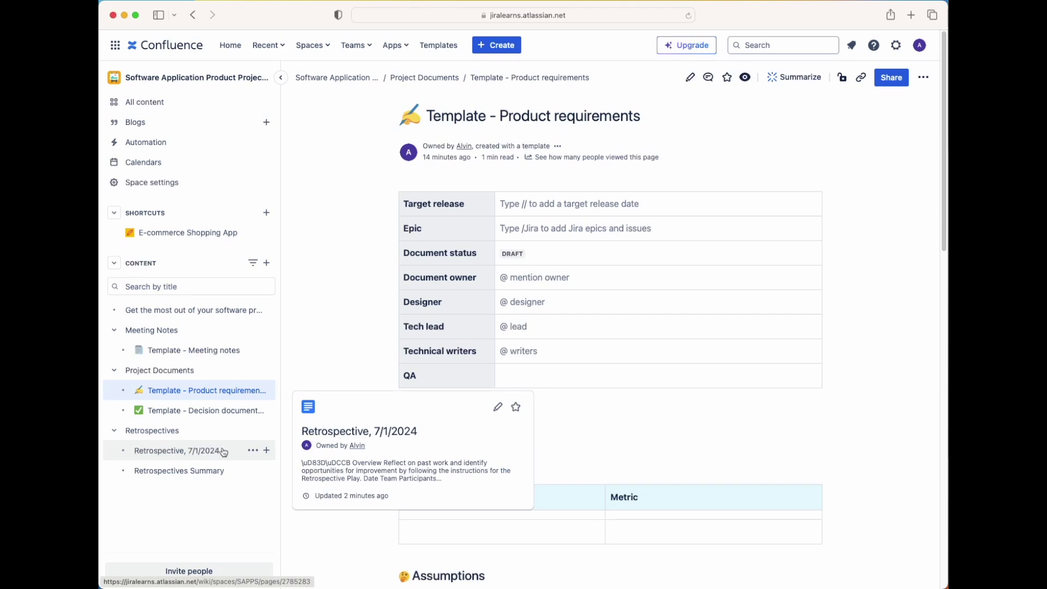
click(203, 351)
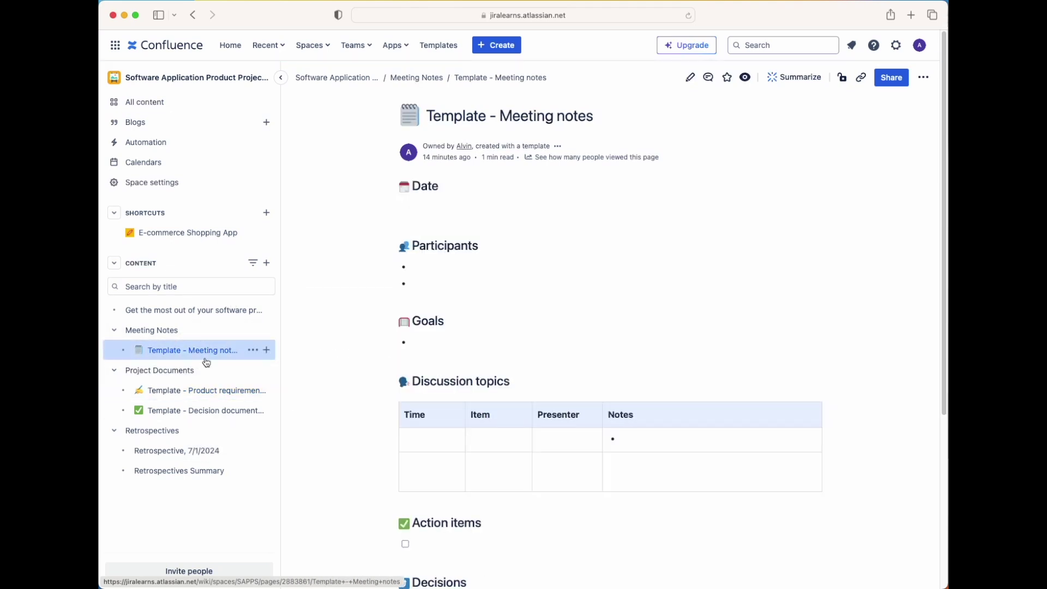
Go back to the Software Application Product Project Space overview from the sidebar
click(174, 83)
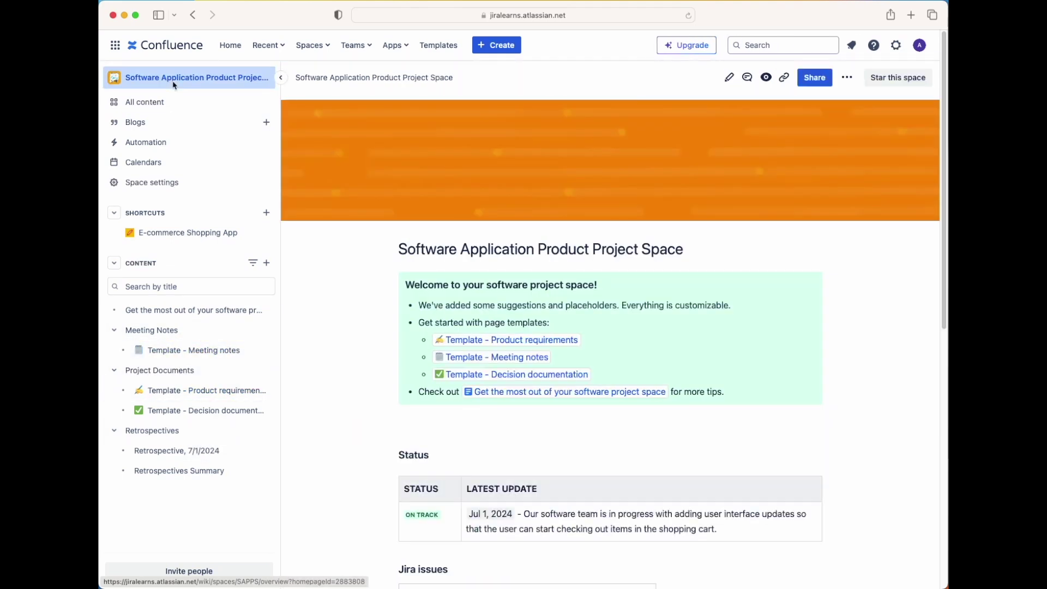